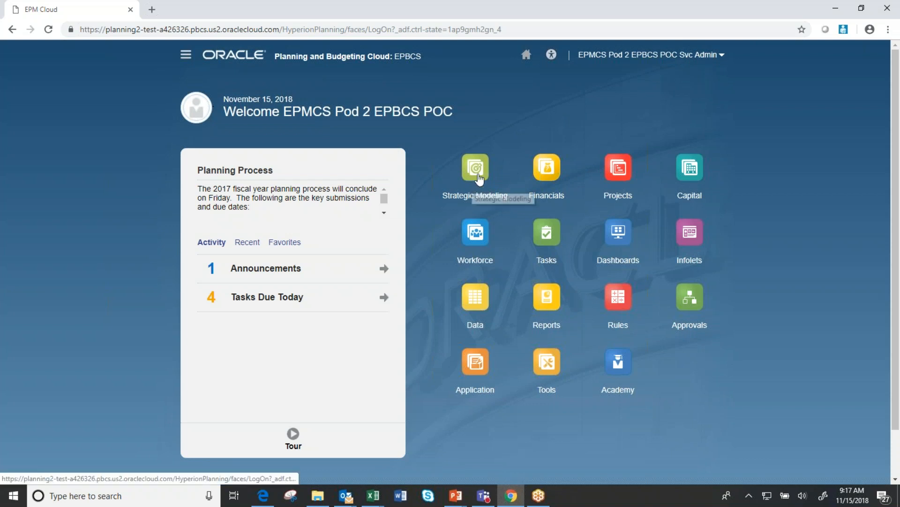
# Step: Open Group Consolidation from the Strategic Modeling consolidation view and expand the Group Consolidated node
pyautogui.click(475, 193)
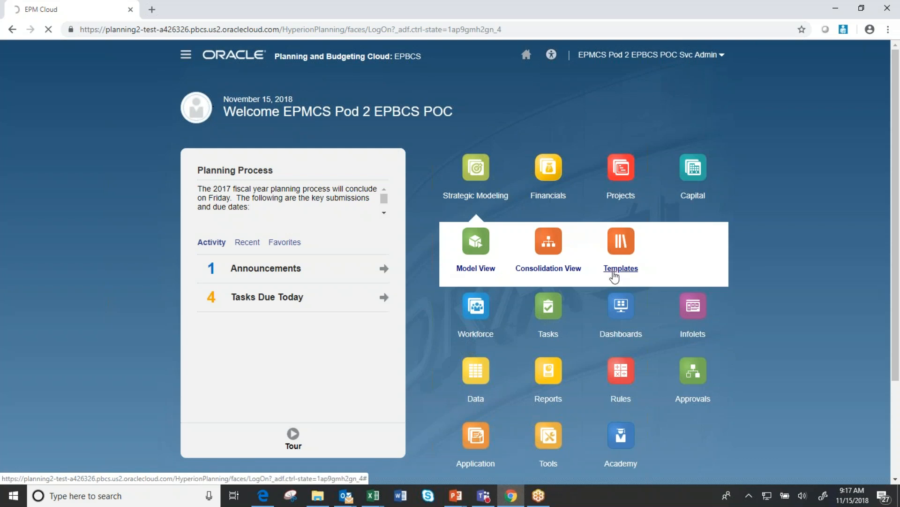
pyautogui.click(551, 254)
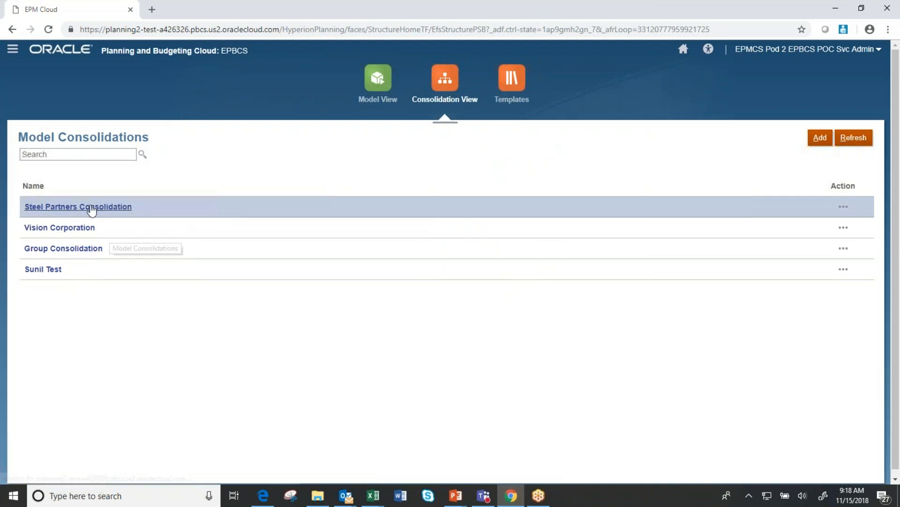
pyautogui.click(60, 249)
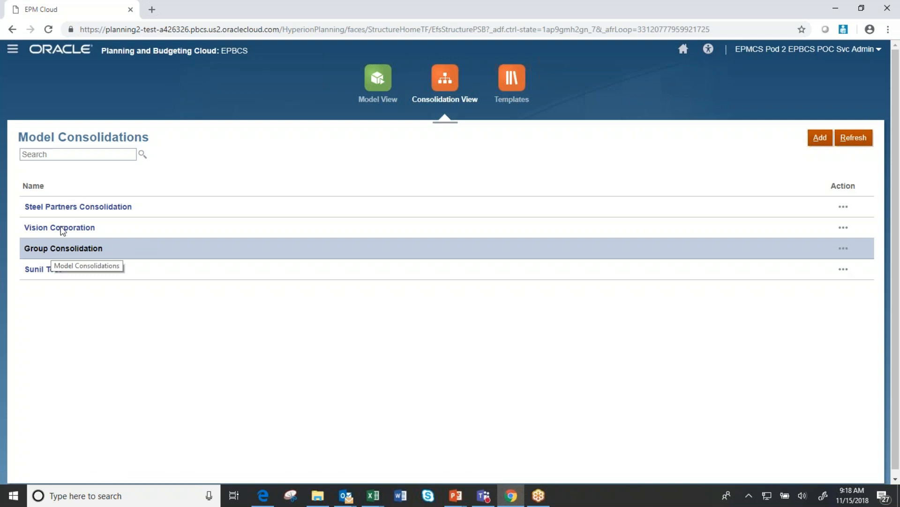
pyautogui.click(28, 238)
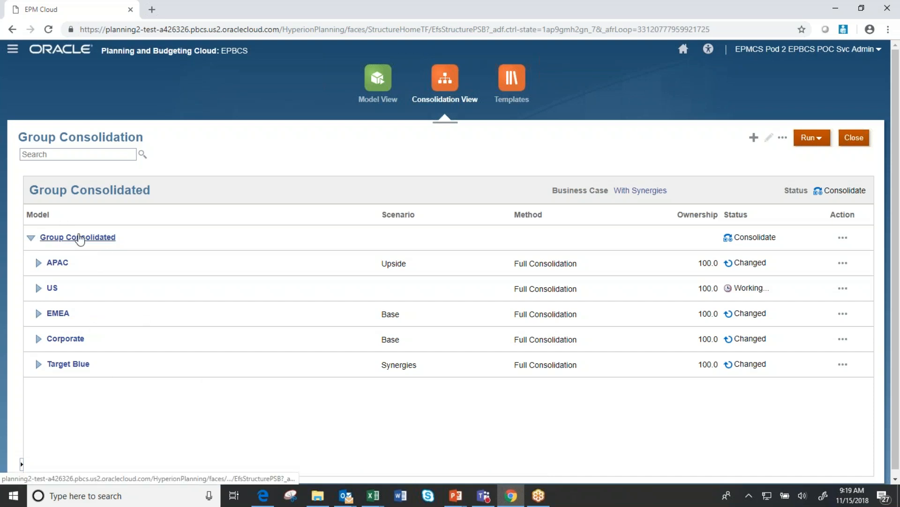
# Step: Switch the group's business case to Base and expand the US entity to show its product models
pyautogui.click(634, 195)
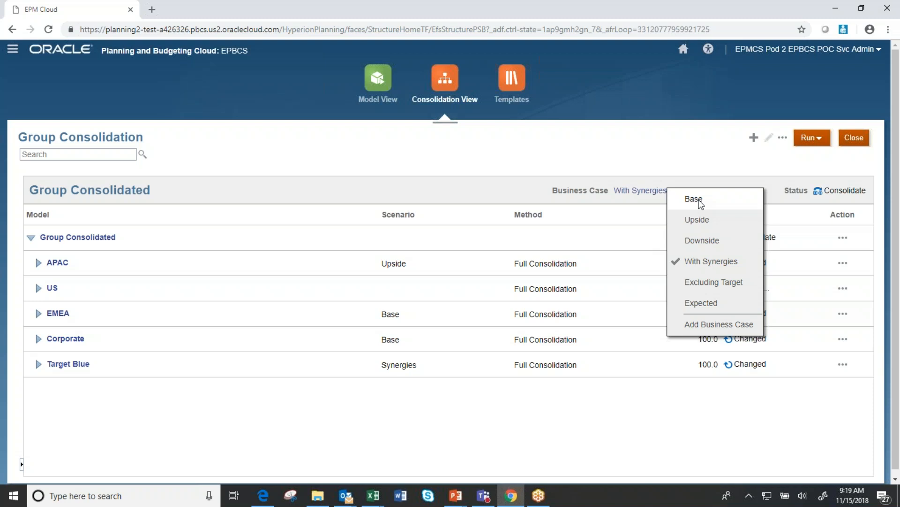
pyautogui.click(699, 201)
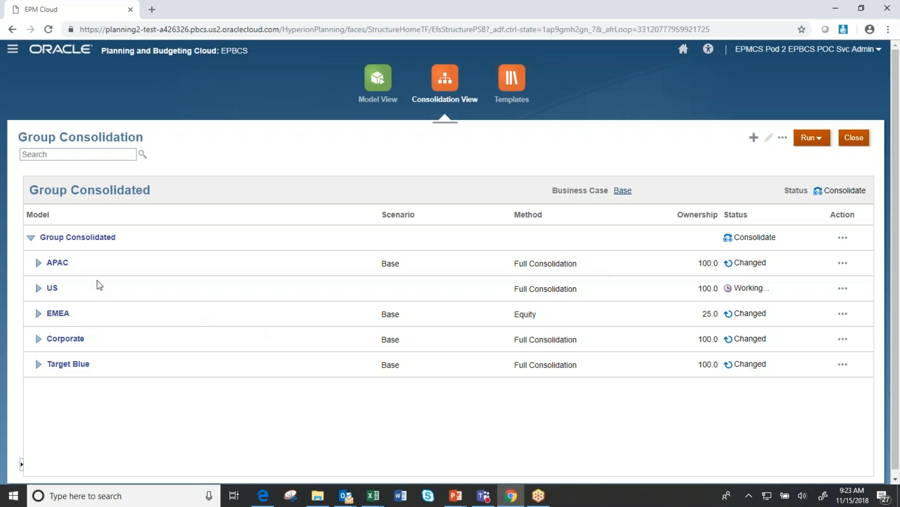
pyautogui.click(38, 287)
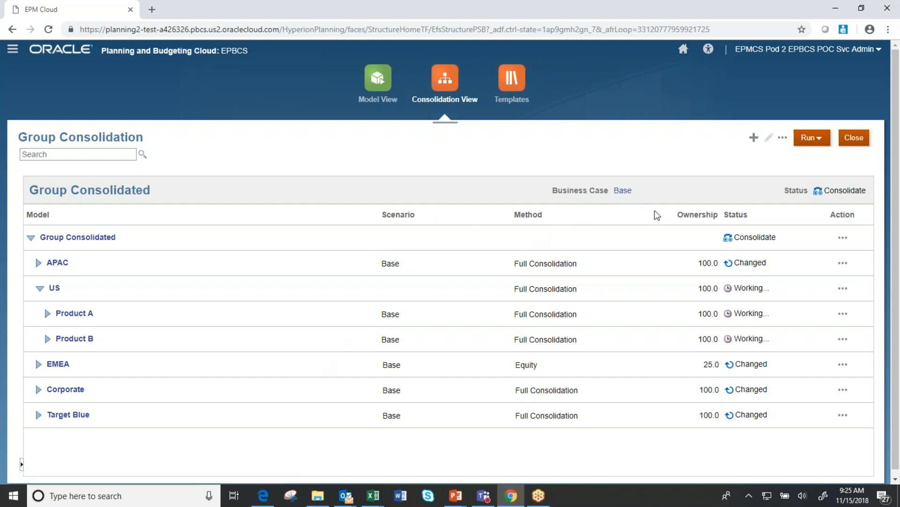
# Step: Compare the group structure under the Upside, Excluding Target and With Synergies business cases, ending on With Synergies
pyautogui.click(630, 192)
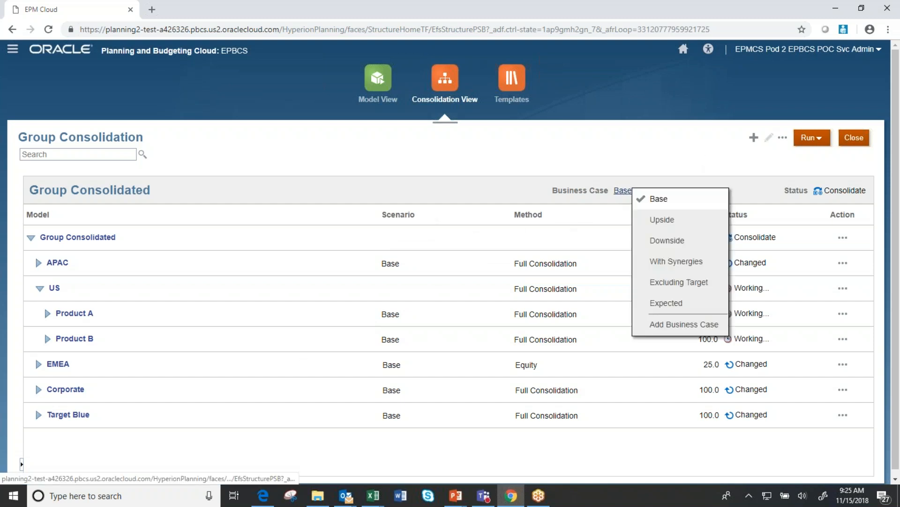
pyautogui.click(655, 224)
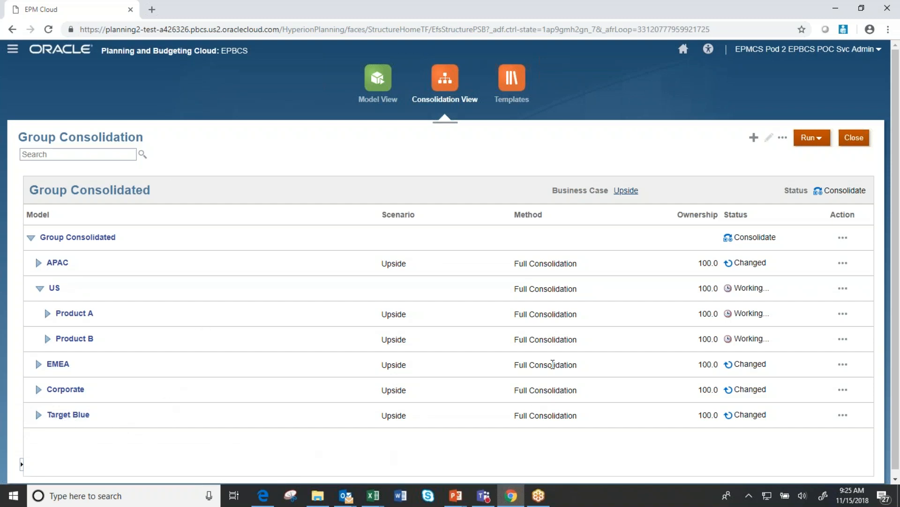
pyautogui.click(628, 190)
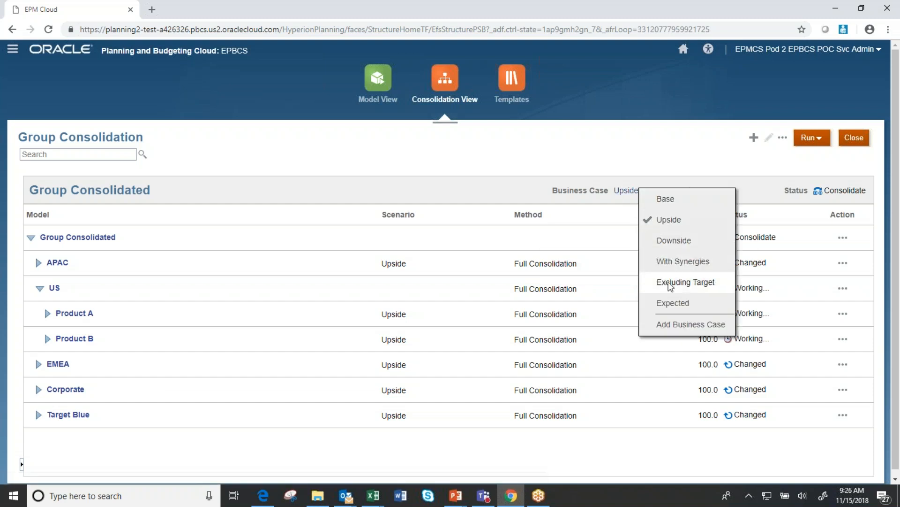
pyautogui.click(670, 286)
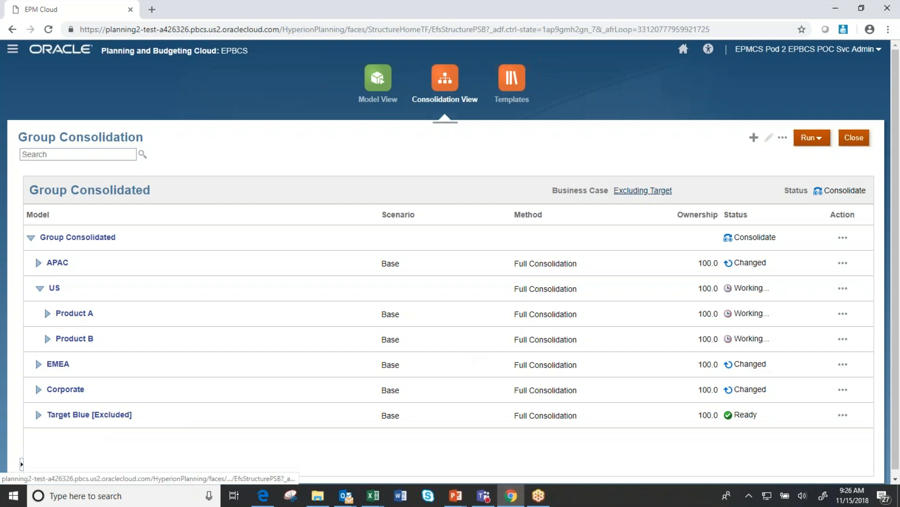
pyautogui.click(636, 191)
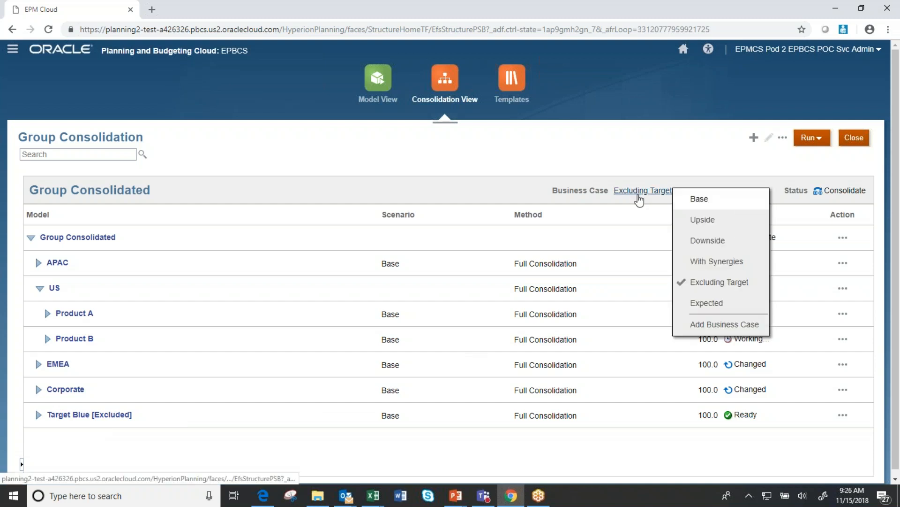
pyautogui.click(705, 264)
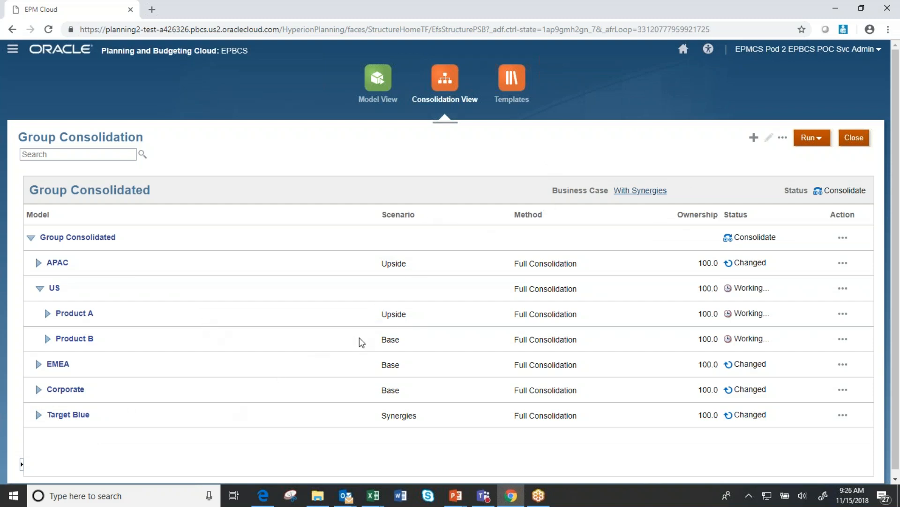
# Step: Open the Product B model under the US entity from its row actions
pyautogui.click(657, 343)
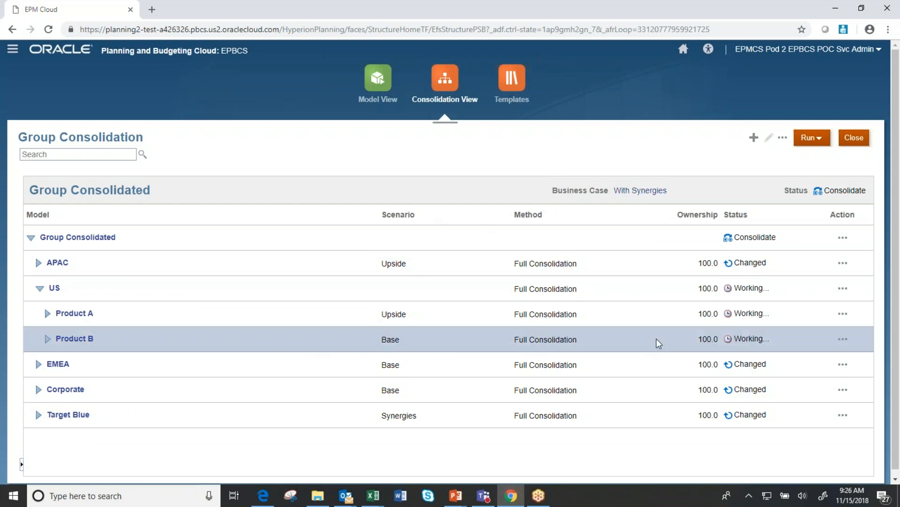
pyautogui.click(843, 339)
pyautogui.click(791, 367)
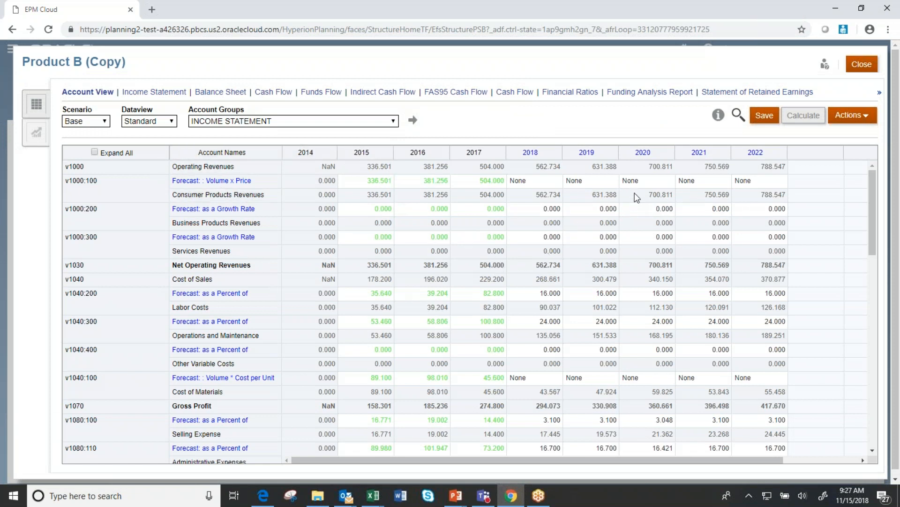
# Step: Review the account groups available for the Product B model, keeping INCOME STATEMENT selected
pyautogui.click(616, 202)
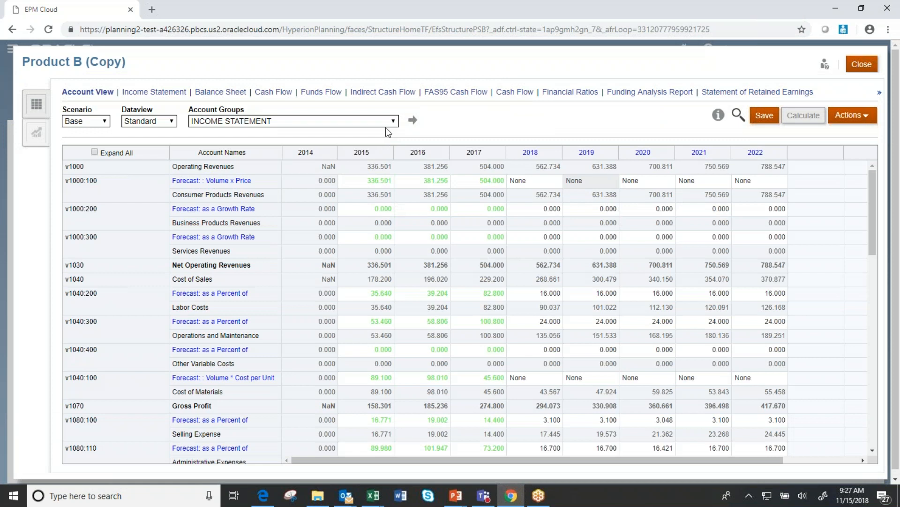
pyautogui.click(581, 234)
pyautogui.click(393, 123)
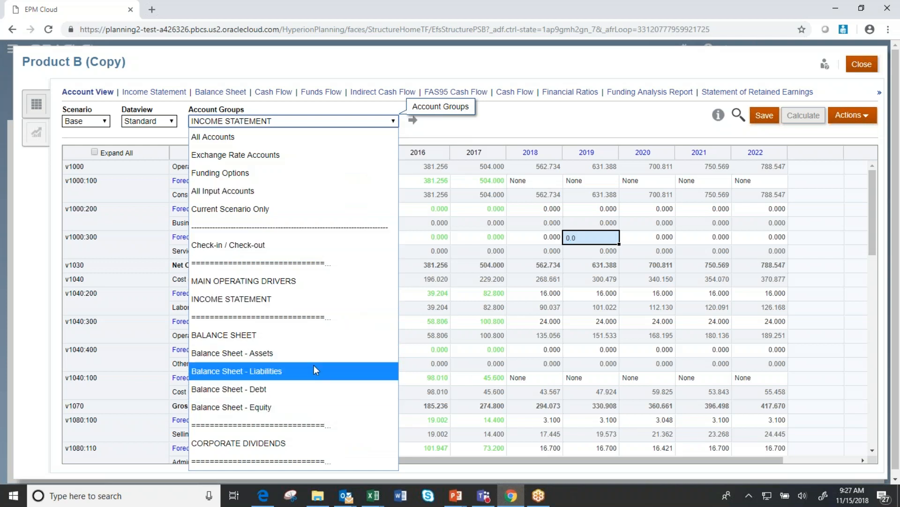
pyautogui.click(472, 127)
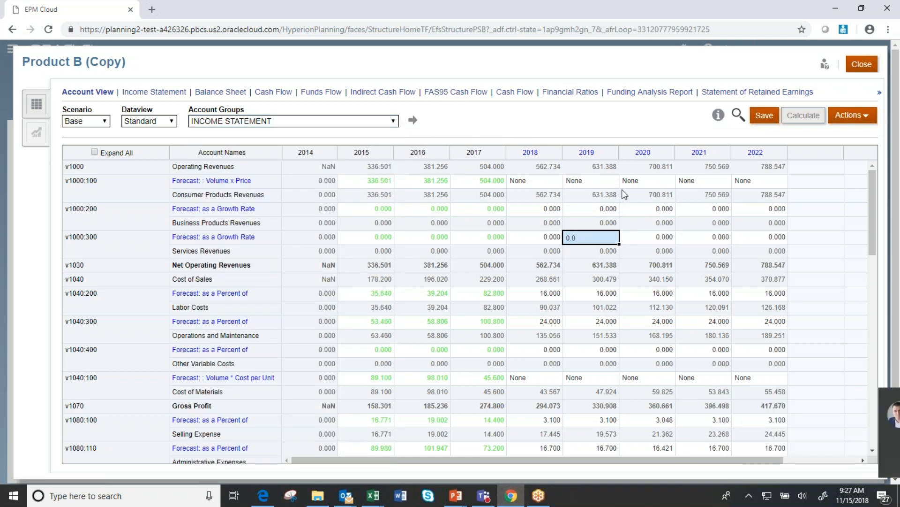
# Step: Open the audit trail for 2020 Net Operating Revenues and trace it through Operating and Consumer Products Revenues to Volume (in 000's)
pyautogui.click(658, 266)
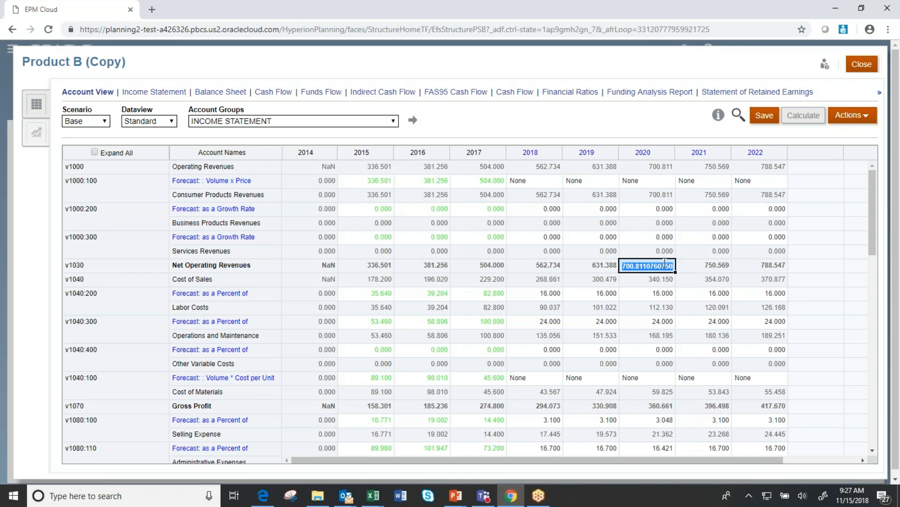
pyautogui.click(853, 117)
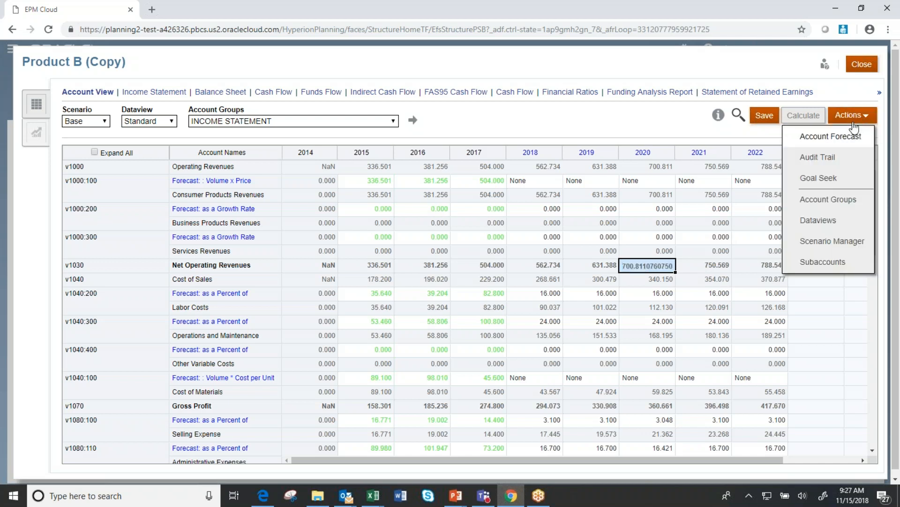
pyautogui.click(830, 161)
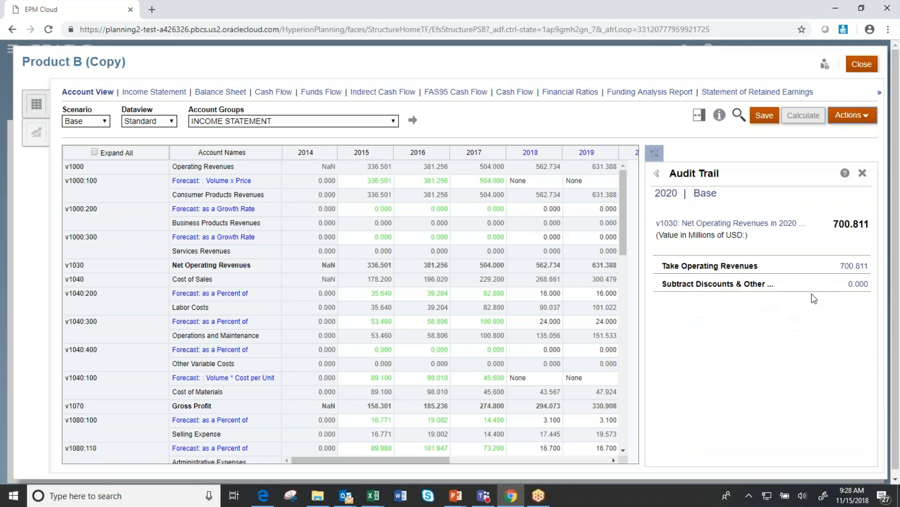
pyautogui.click(848, 280)
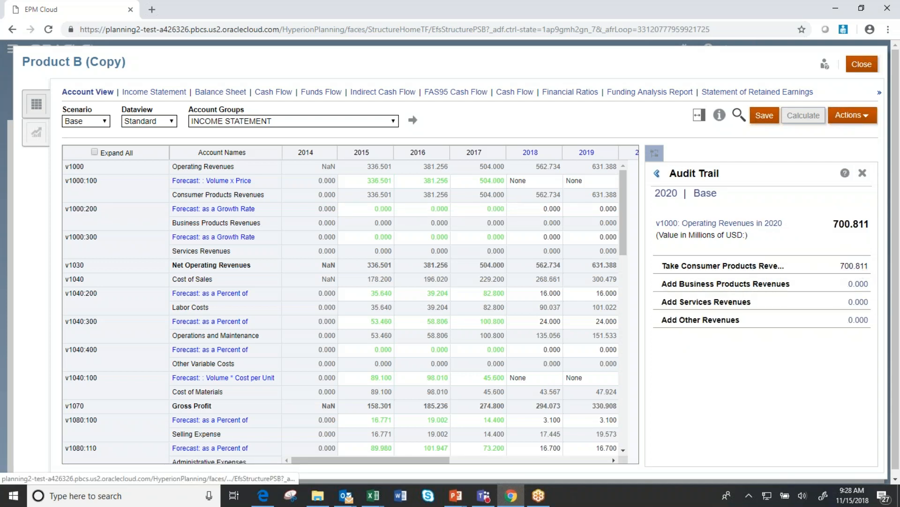
pyautogui.click(846, 270)
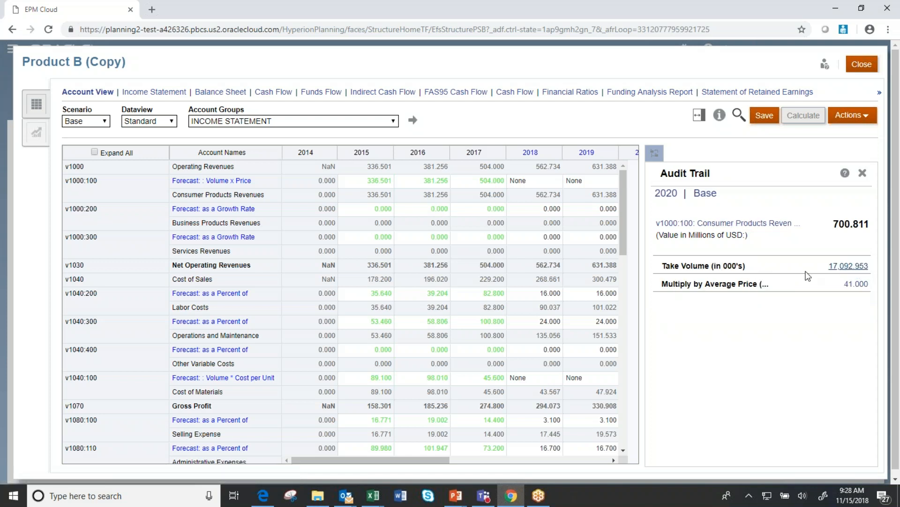
pyautogui.click(614, 460)
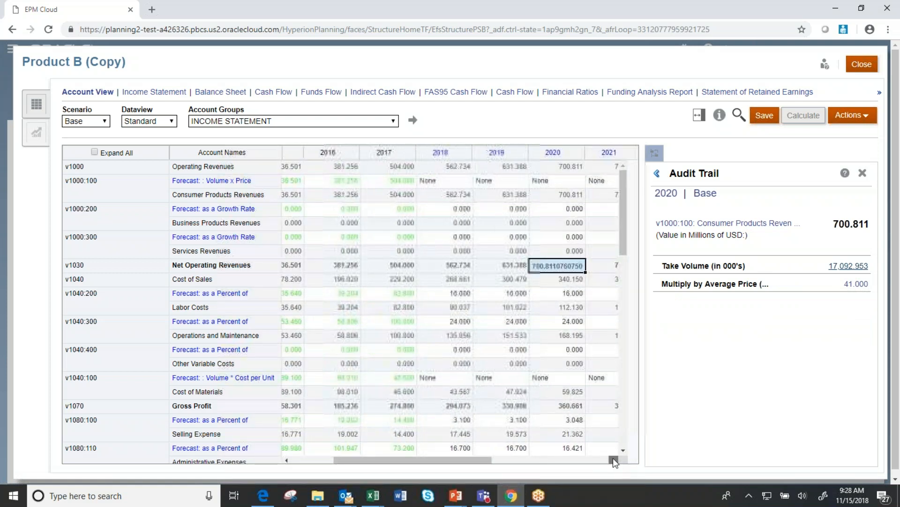
pyautogui.click(850, 266)
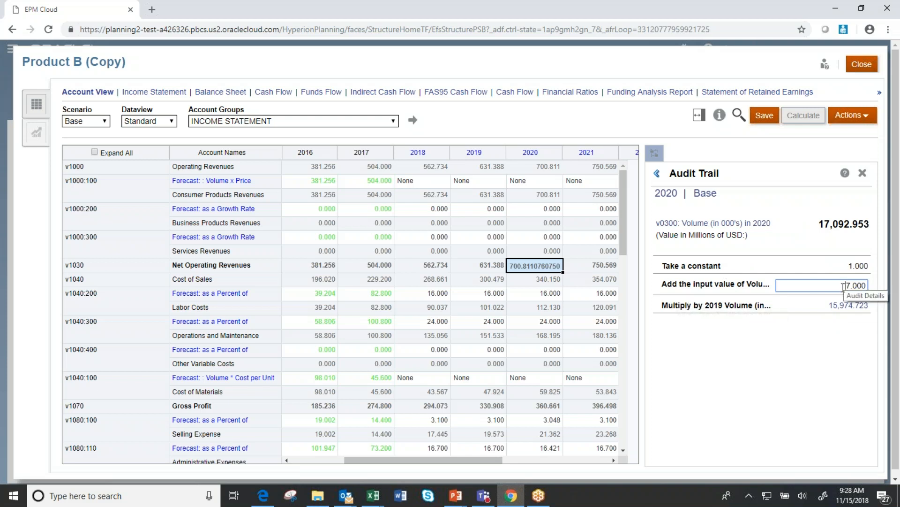
# Step: Set the 2020 Volume input value in the audit trail to 6 and recalculate the model
pyautogui.moveTo(844, 286); pyautogui.dragTo(874, 290)
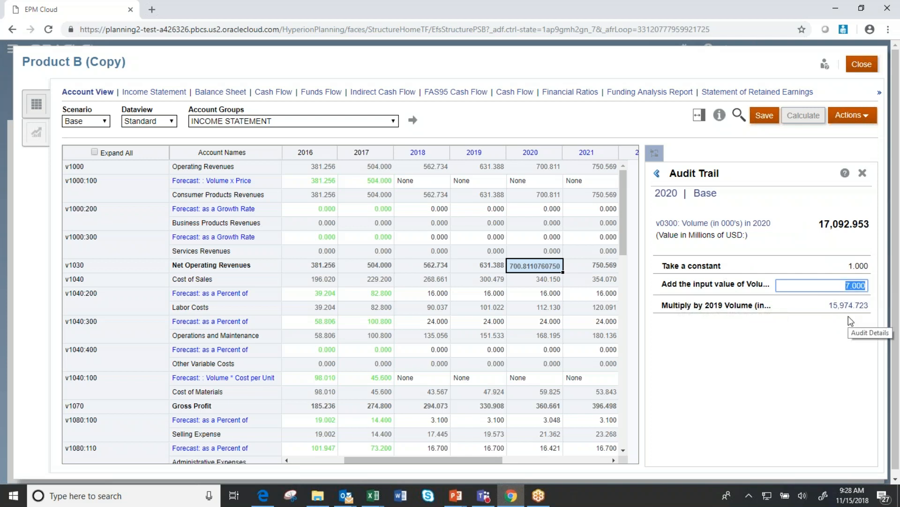
pyautogui.write('6')
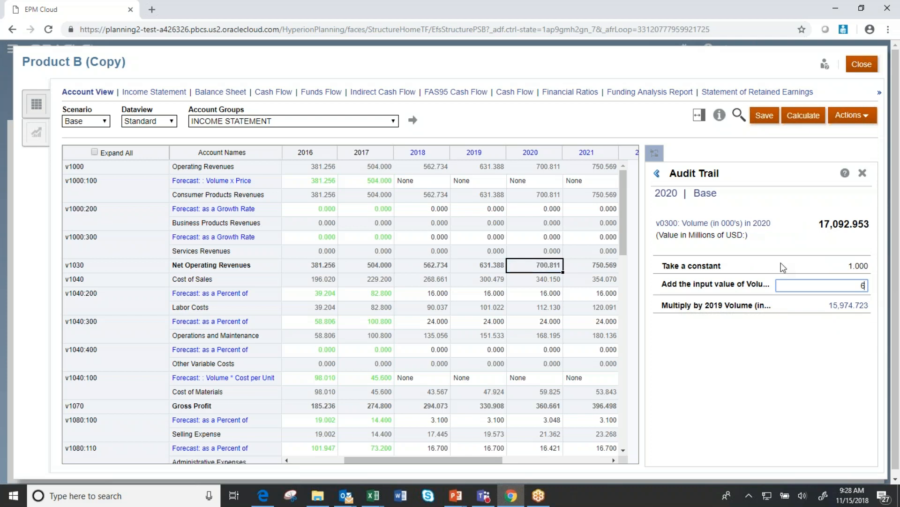
pyautogui.click(805, 118)
pyautogui.click(801, 139)
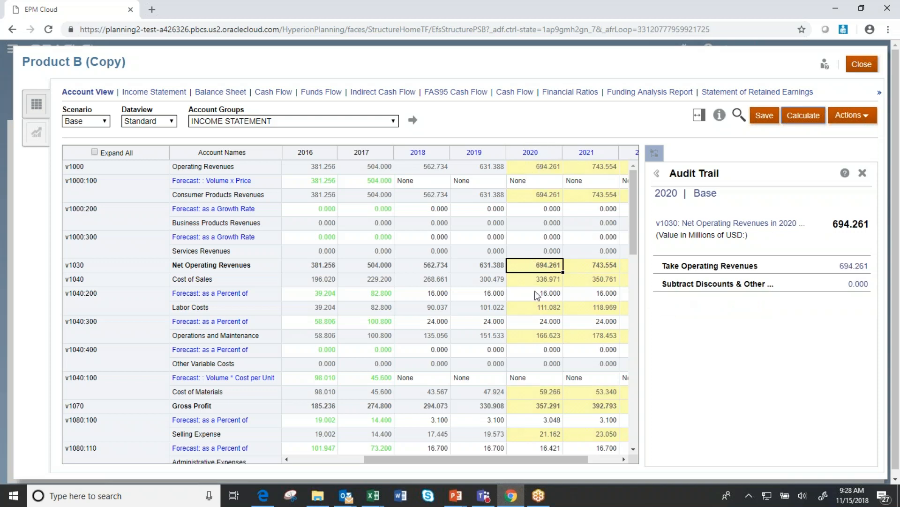
# Step: Examine the audit trail components of 2020 Cost of Sales and 2020 Labor Costs
pyautogui.click(624, 459)
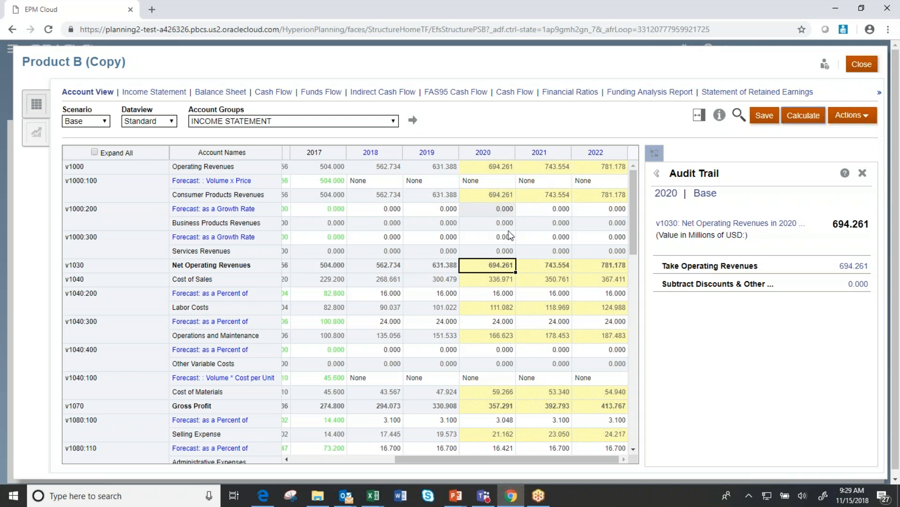
pyautogui.click(502, 308)
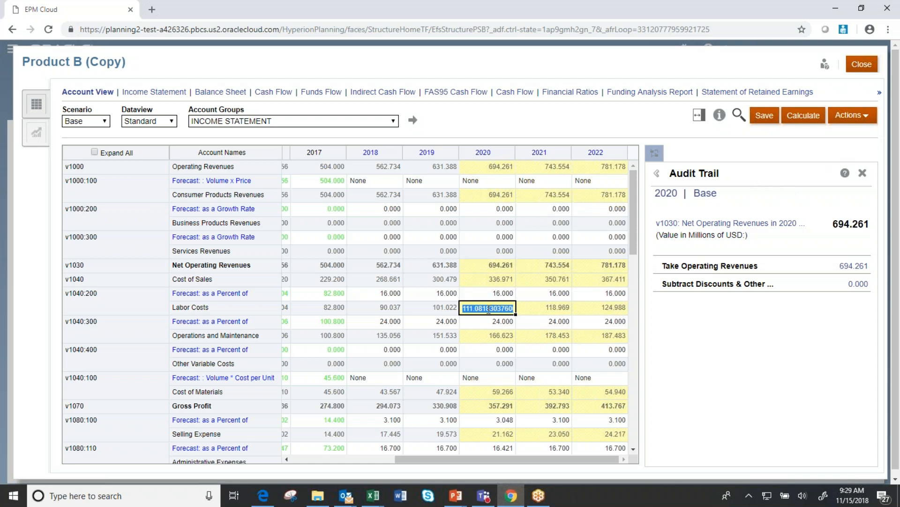
pyautogui.click(486, 280)
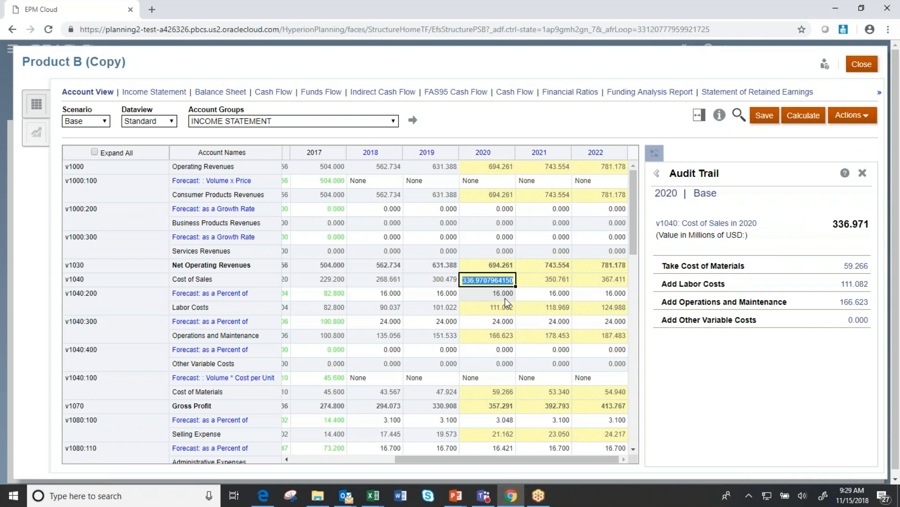
pyautogui.click(485, 308)
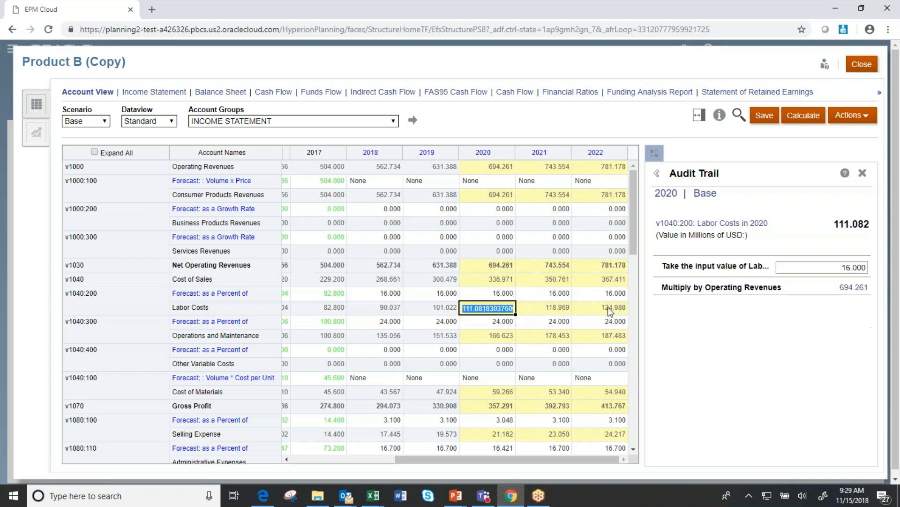
# Step: Open the account forecast settings for Labor Costs and select the account's 2018 percent input
pyautogui.click(851, 117)
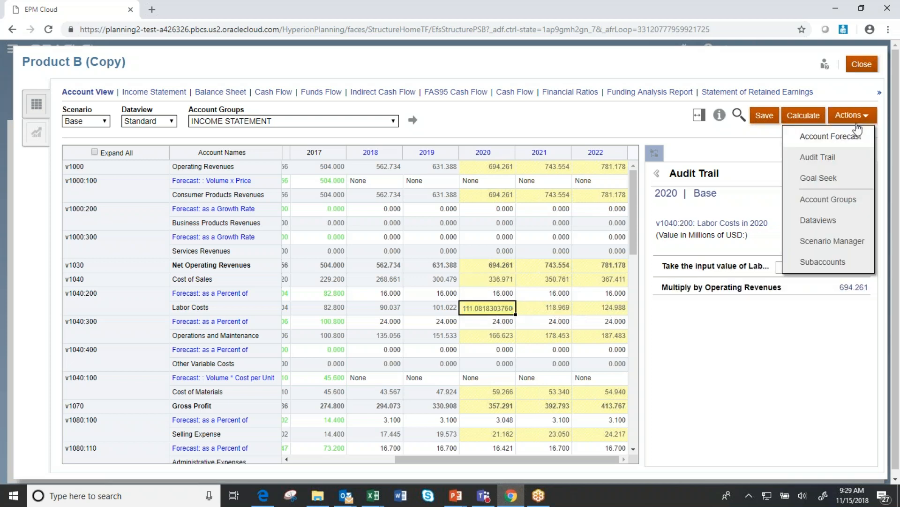
pyautogui.click(849, 115)
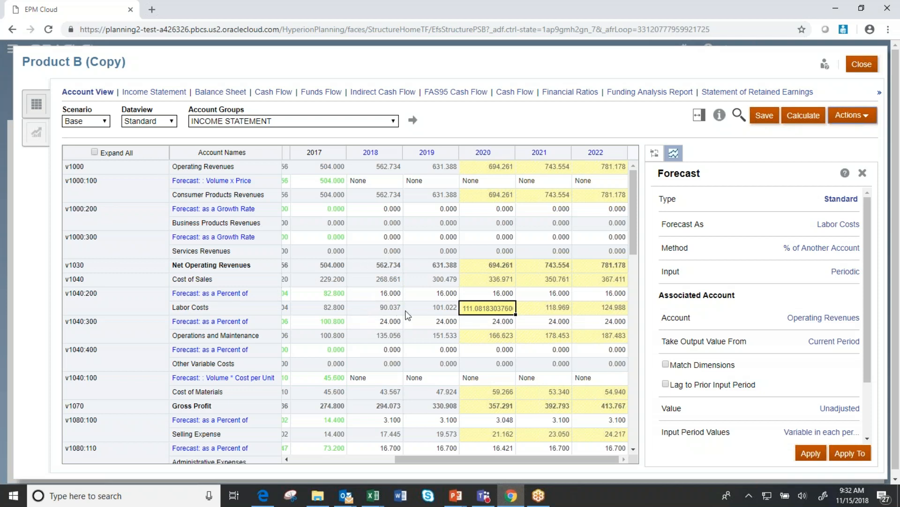
pyautogui.click(381, 293)
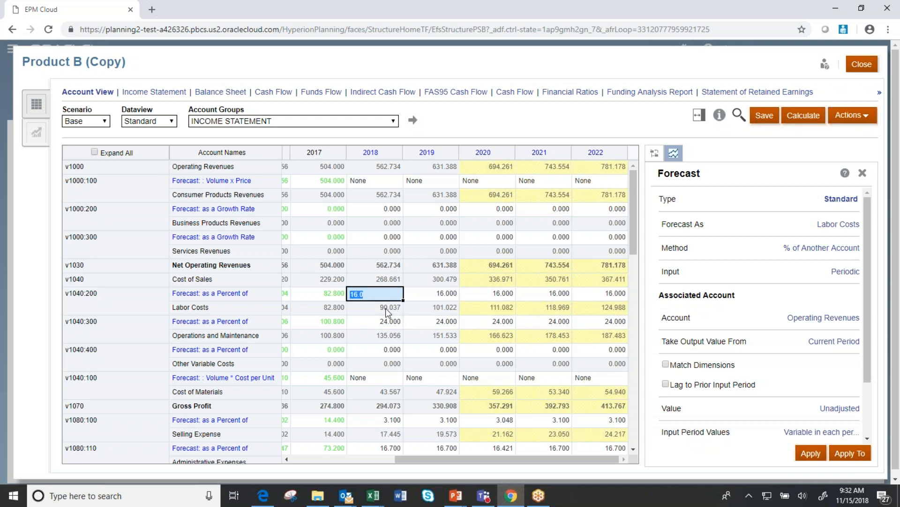
# Step: Review the available forecast methods for Labor Costs and leave the % of Another Account method in place
pyautogui.click(375, 307)
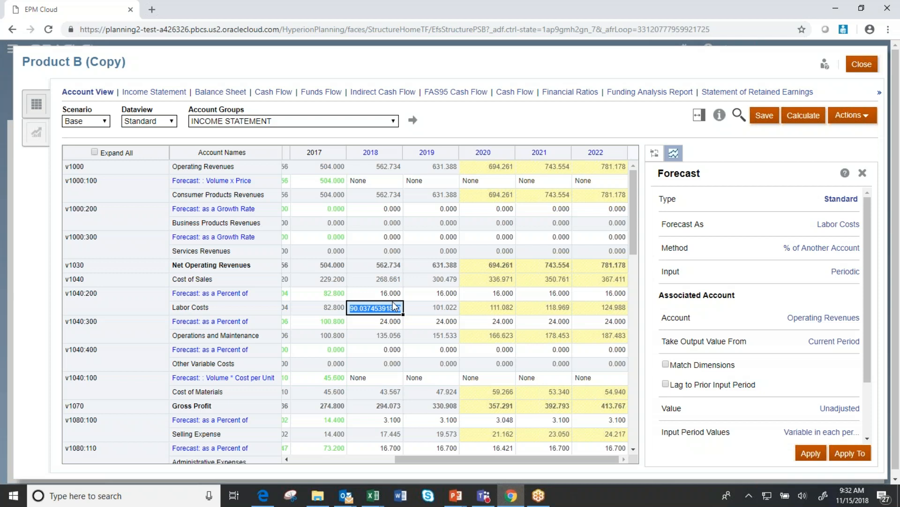
pyautogui.press('Up')
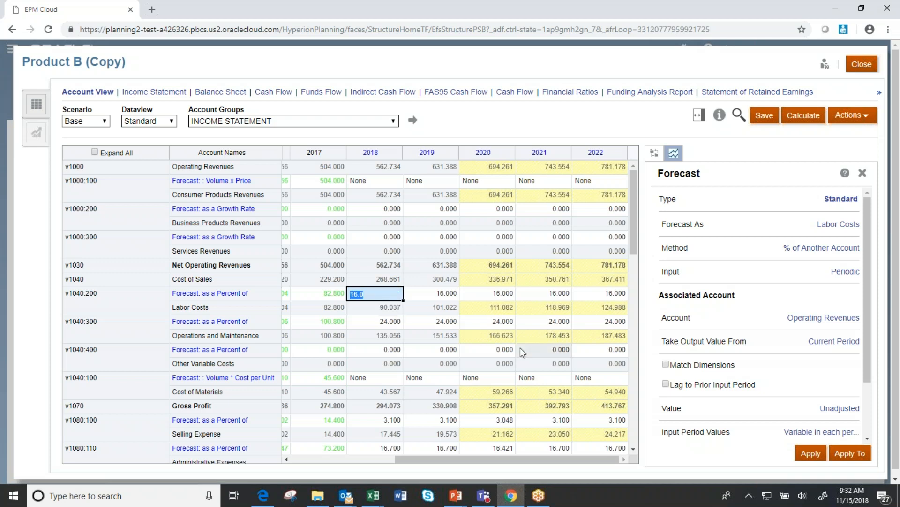
pyautogui.click(390, 308)
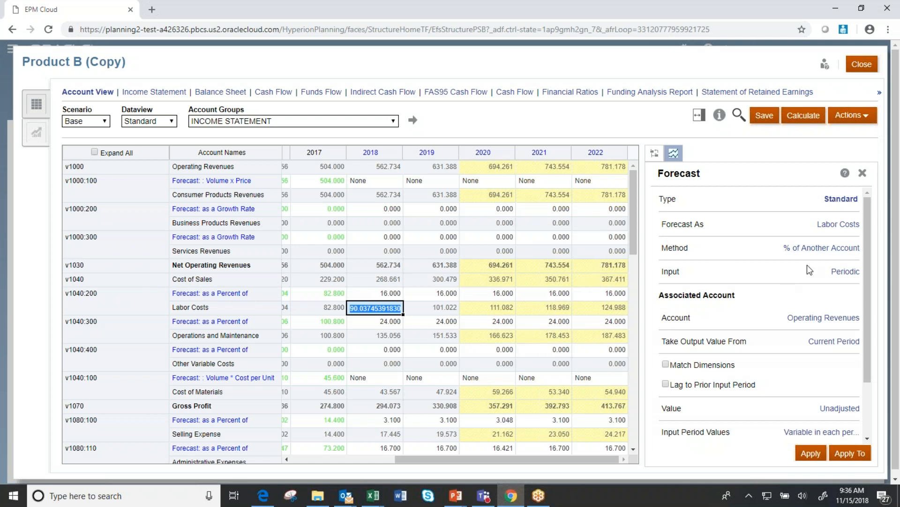
pyautogui.click(827, 248)
pyautogui.click(827, 248)
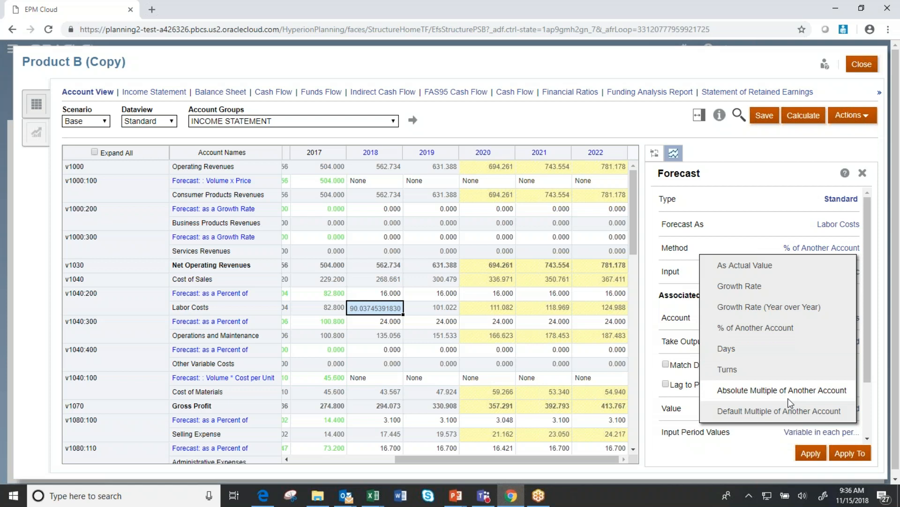
pyautogui.click(770, 196)
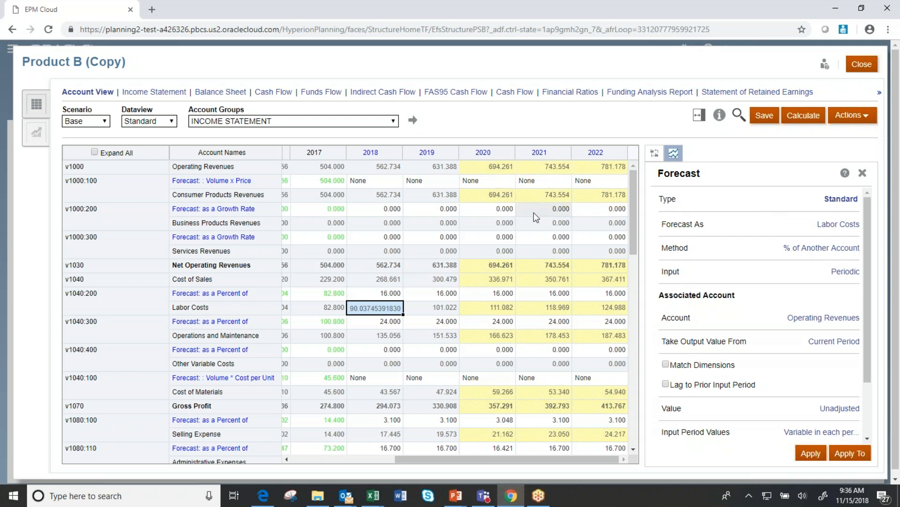
# Step: Open the Formula Builder for the free-form forecast formula of Consumer Products Revenues, starting from its 2020 value
pyautogui.click(497, 195)
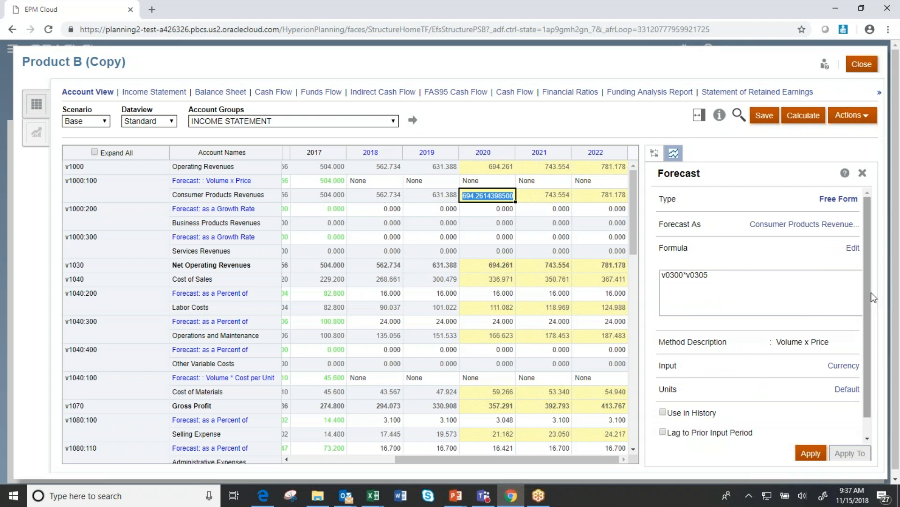
pyautogui.click(760, 281)
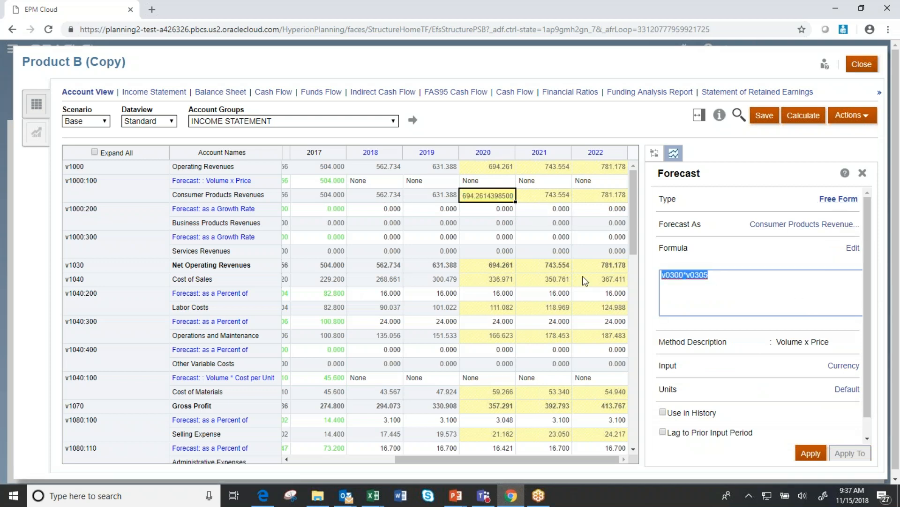
pyautogui.click(735, 276)
pyautogui.click(852, 247)
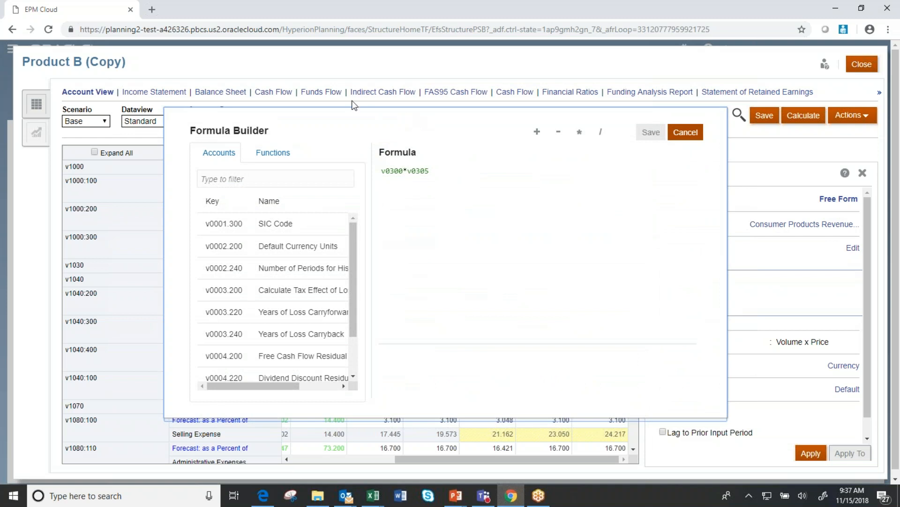
# Step: Filter the Formula Builder's accounts by "volume" and by "aver", and cancel without changing the formula
pyautogui.click(265, 179)
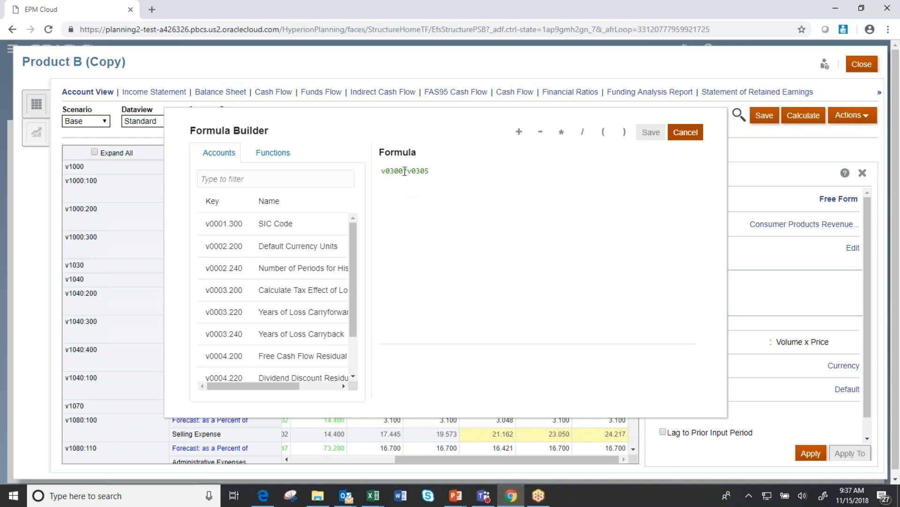
pyautogui.click(310, 183)
pyautogui.write('volume')
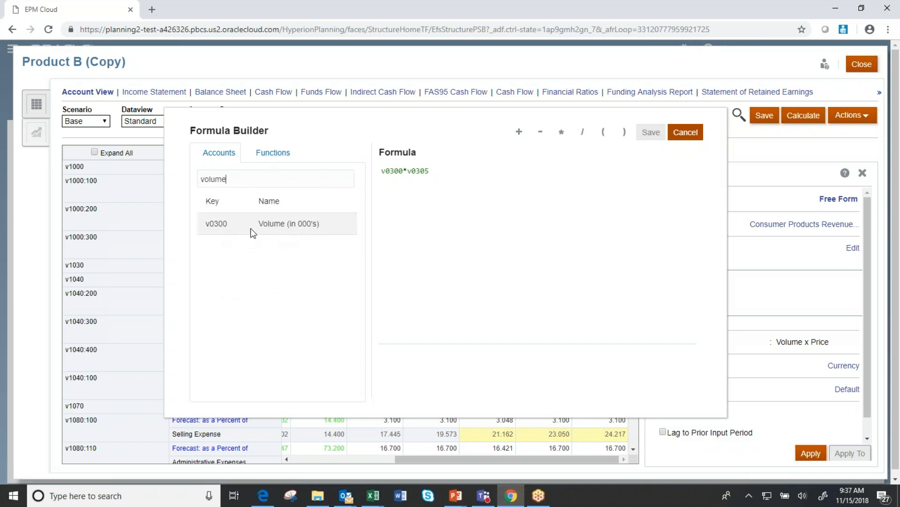
pyautogui.click(402, 170)
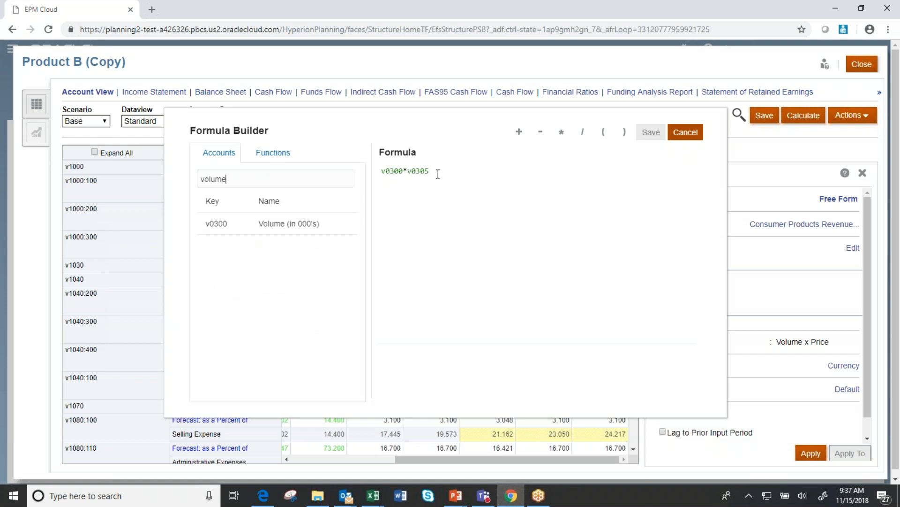
pyautogui.moveTo(258, 181); pyautogui.dragTo(191, 181)
pyautogui.write('aver')
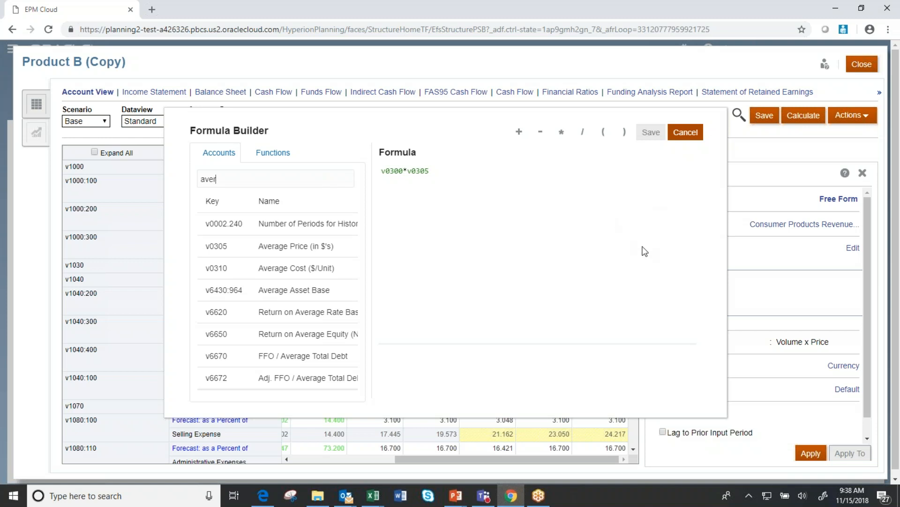
pyautogui.click(689, 136)
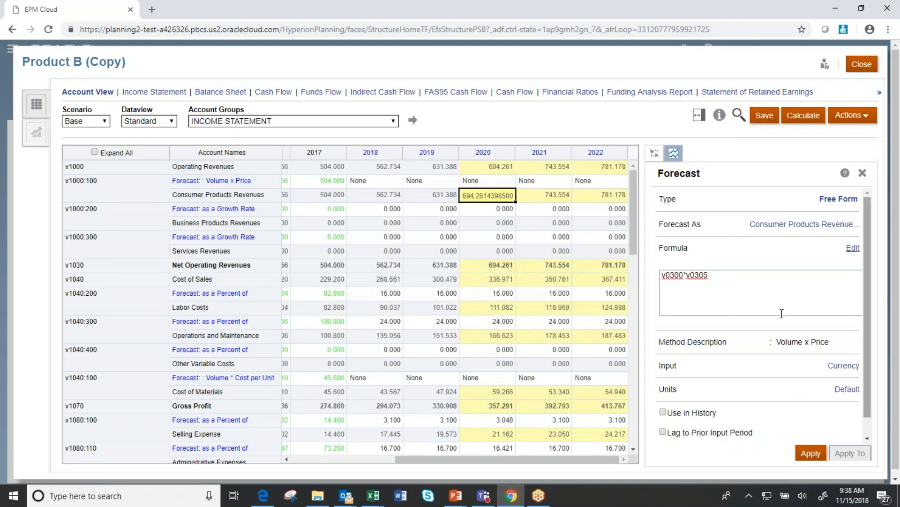
# Step: Highlight the Consumer Products Revenues formula, look at the Product B workbook in Excel, and return to the browser model
pyautogui.moveTo(760, 287); pyautogui.dragTo(658, 286)
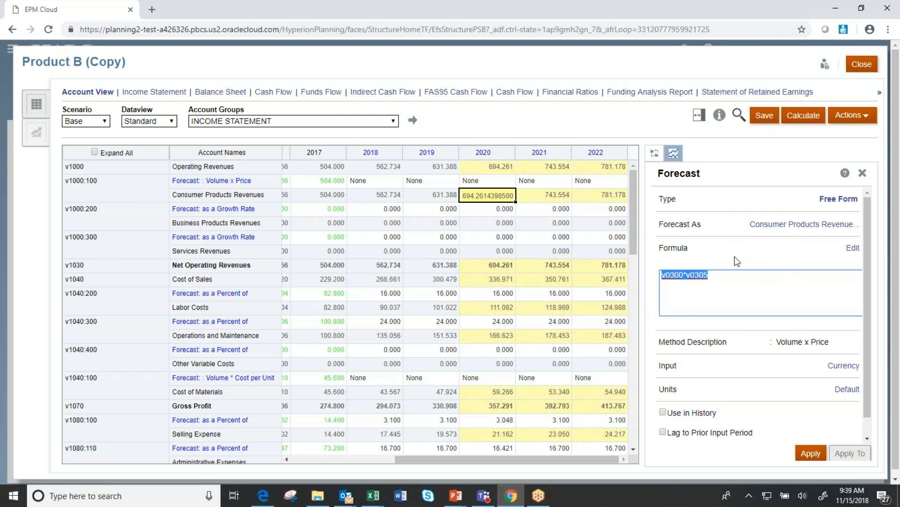
pyautogui.click(373, 498)
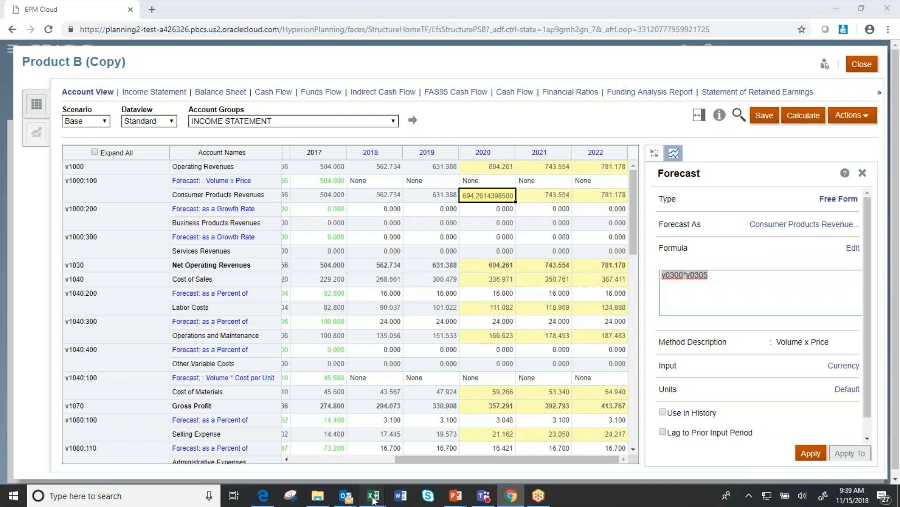
pyautogui.click(309, 422)
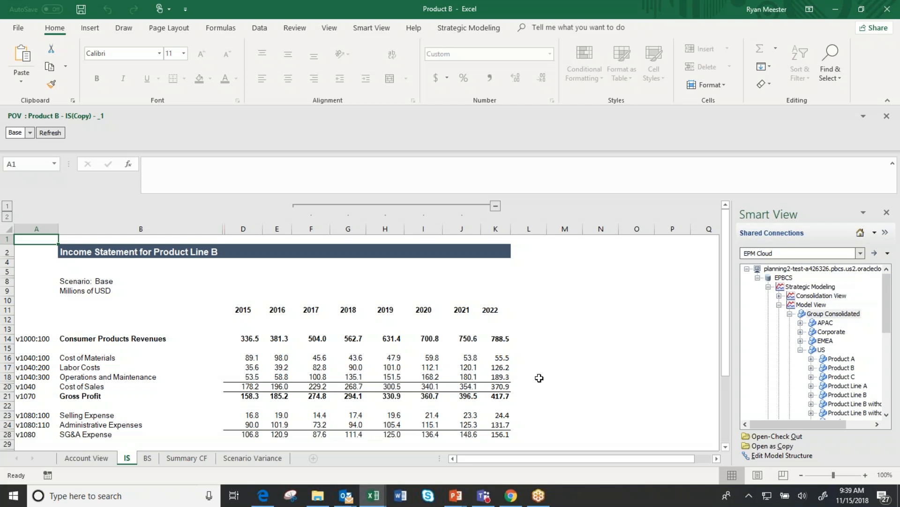
pyautogui.moveTo(513, 498)
pyautogui.click(528, 467)
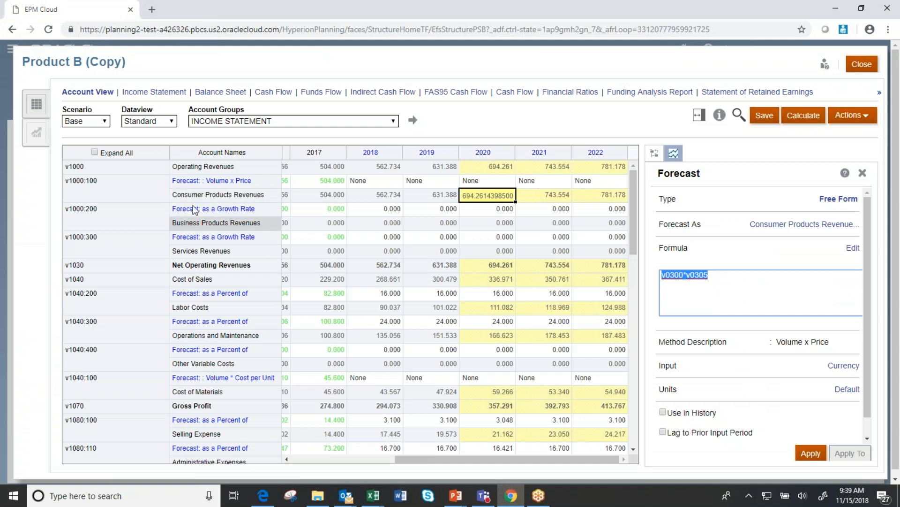
# Step: Highlight the v0300*v0305 formula of Consumer Products Revenues for review and close the forecast settings
pyautogui.click(715, 280)
pyautogui.moveTo(737, 279); pyautogui.dragTo(656, 283)
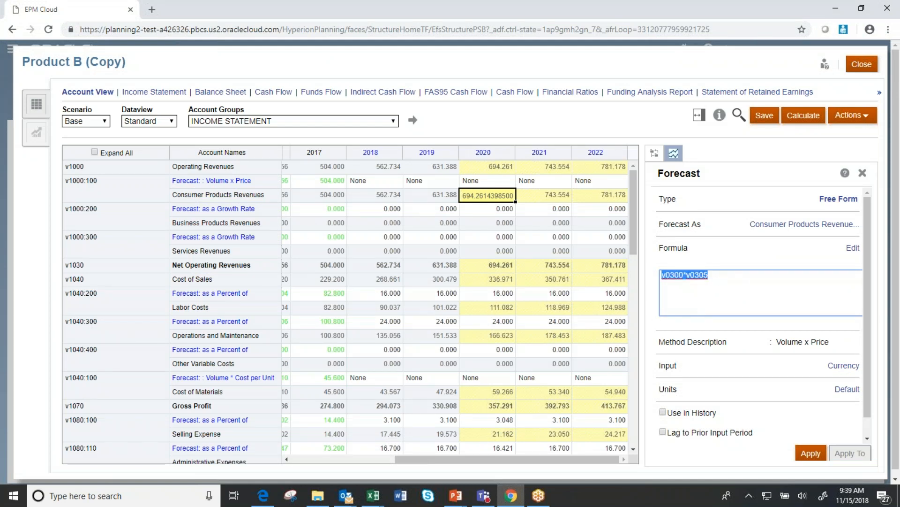
pyautogui.click(732, 280)
pyautogui.moveTo(718, 284); pyautogui.dragTo(613, 267)
pyautogui.hotkey('shift', 'Right')
pyautogui.click(863, 173)
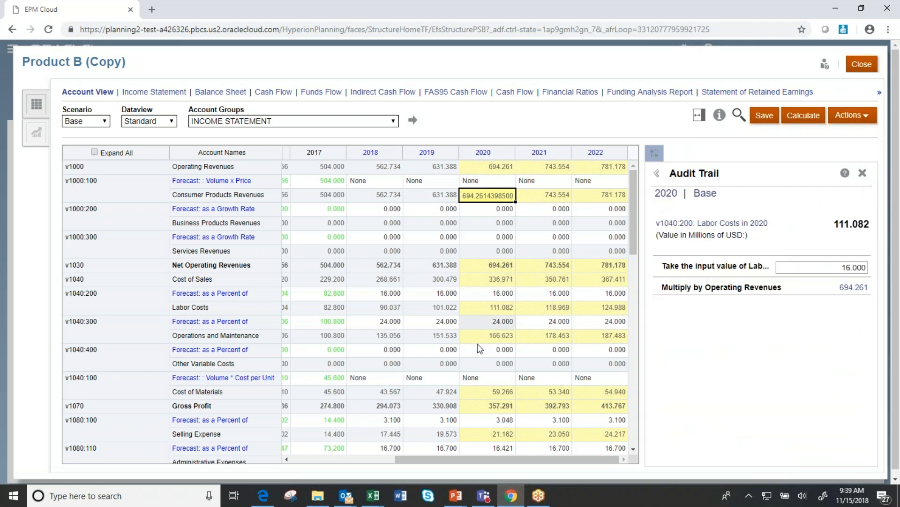
# Step: Switch to the Product B workbook in Excel and examine its income statement and the Strategic Modeling commands
pyautogui.moveTo(373, 494)
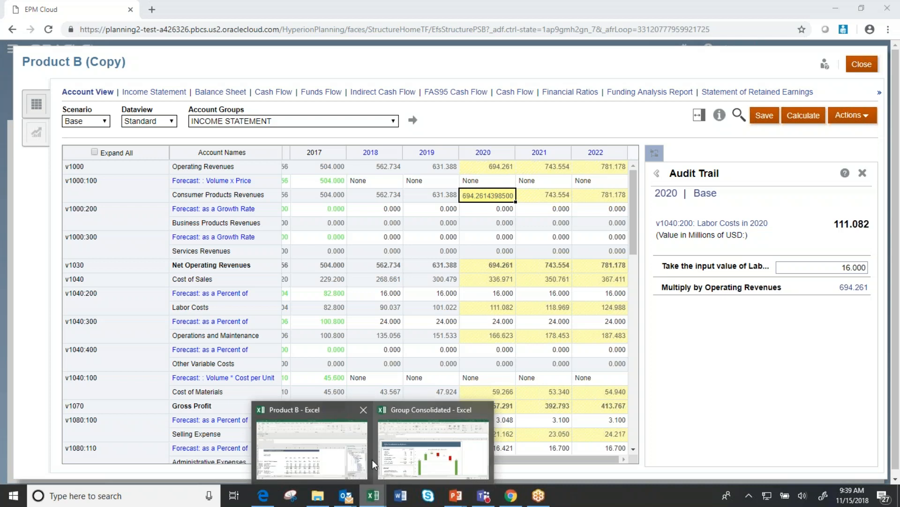
pyautogui.click(334, 437)
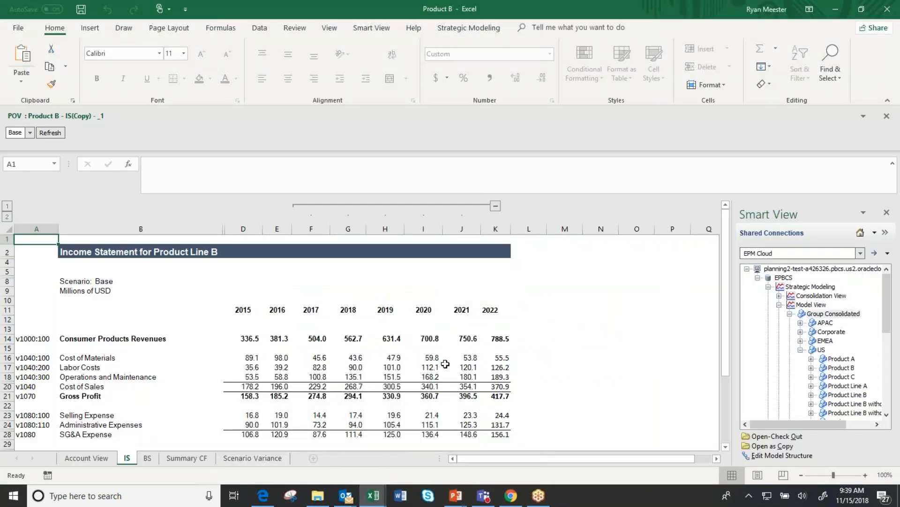
pyautogui.click(556, 320)
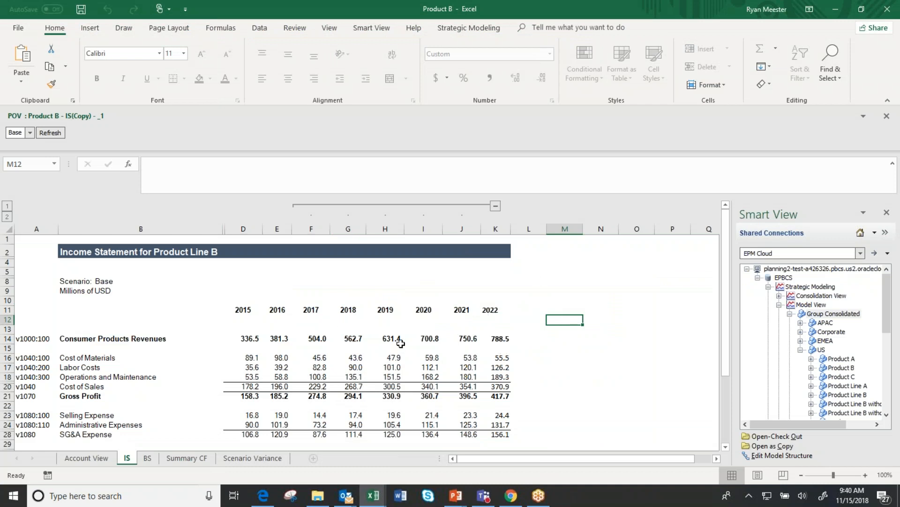
pyautogui.scroll(-1, 383, 312)
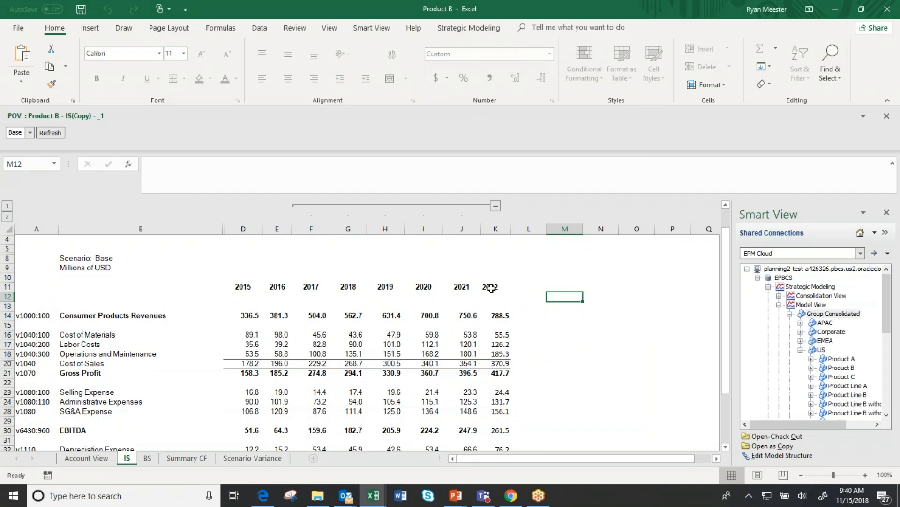
pyautogui.scroll(1, 492, 289)
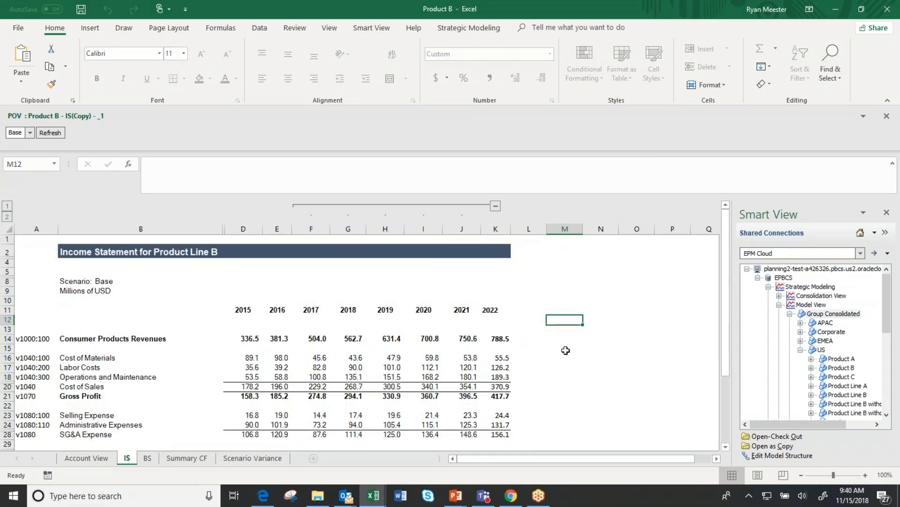
pyautogui.click(469, 28)
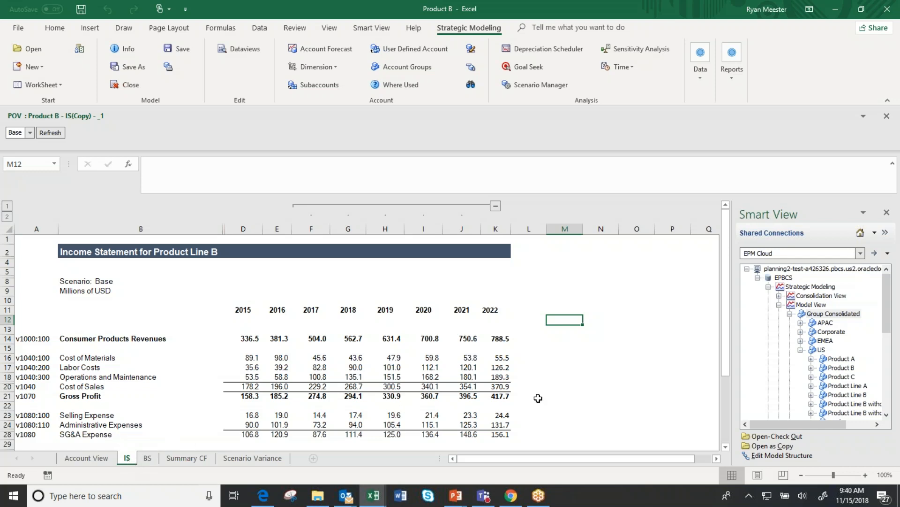
pyautogui.click(406, 359)
pyautogui.scroll(-1, 546, 347)
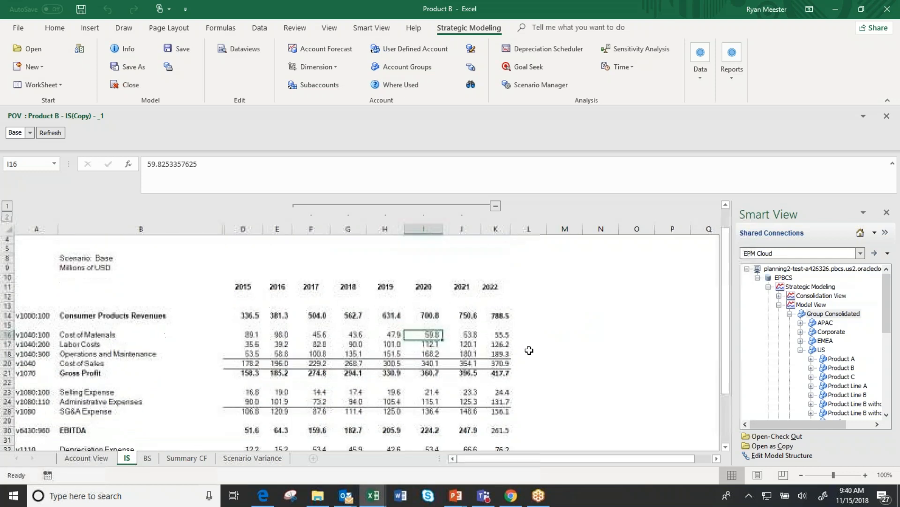
# Step: Open the audit trail for 2019 Gross Profit on the IS sheet and move its window clear of the figures
pyautogui.click(393, 372)
pyautogui.scroll(1, 460, 348)
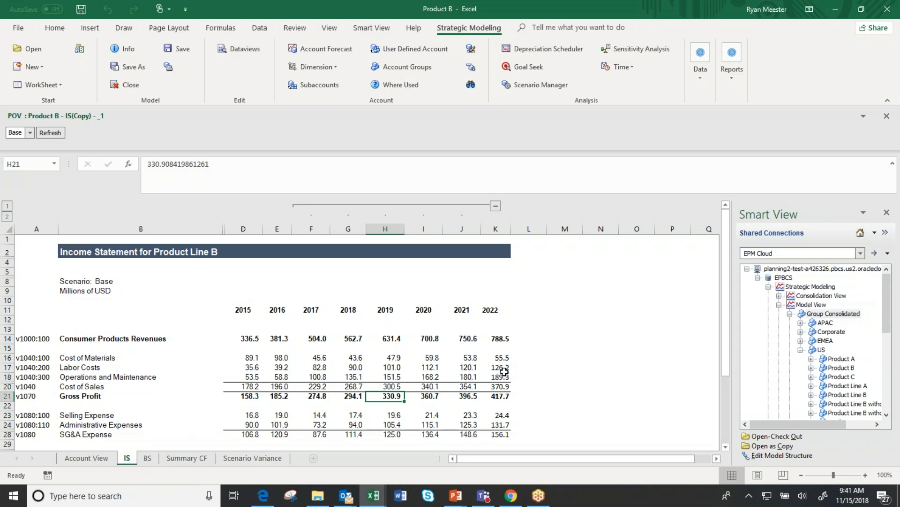
pyautogui.scroll(-1, 416, 351)
pyautogui.scroll(1, 422, 349)
pyautogui.click(706, 82)
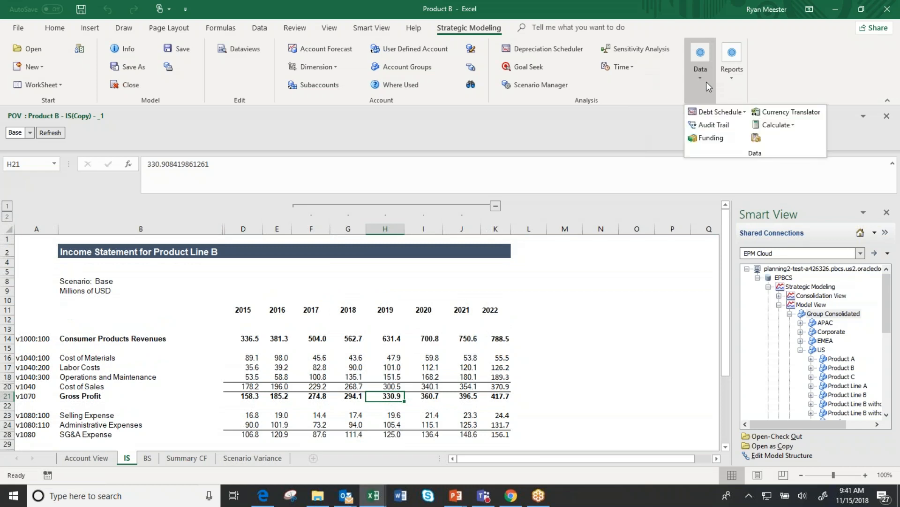
pyautogui.click(708, 130)
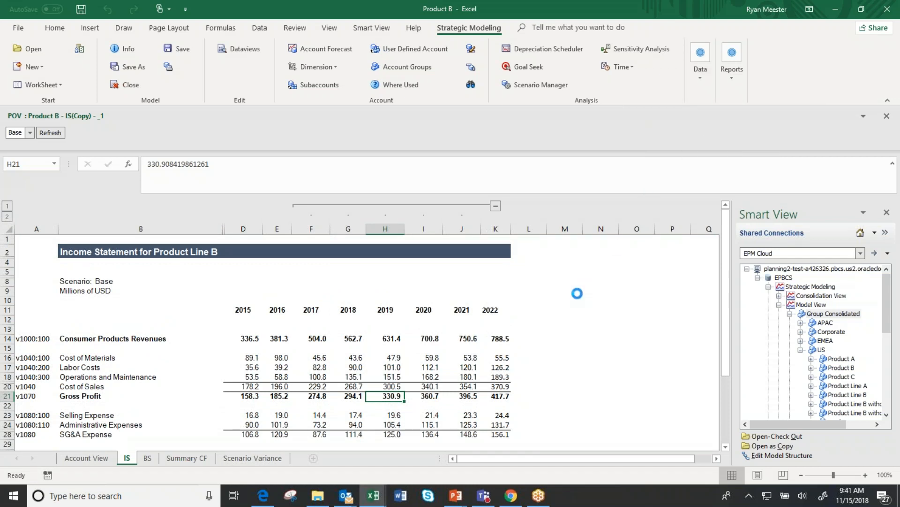
pyautogui.moveTo(521, 147); pyautogui.dragTo(612, 85)
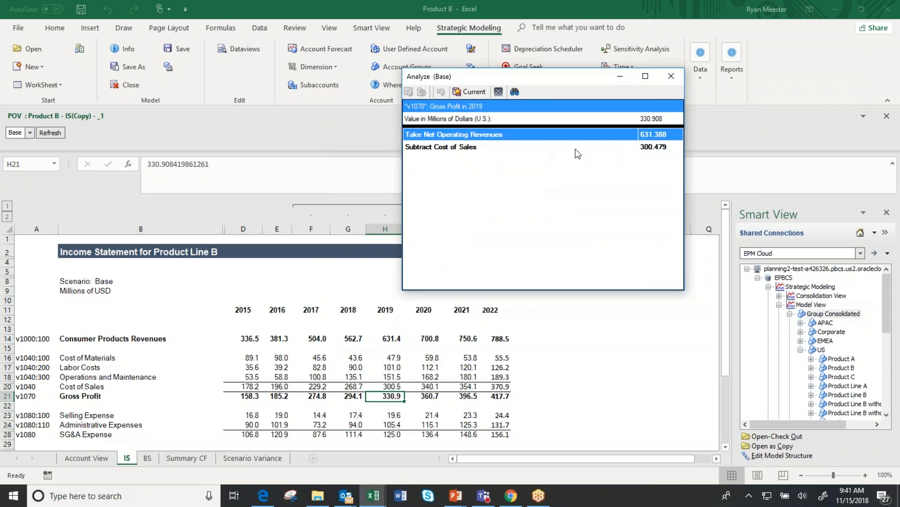
# Step: Trace 2019 Gross Profit through Net Operating Revenues and Operating Revenues to the components of Consumer Products Revenues
pyautogui.doubleClick(490, 136)
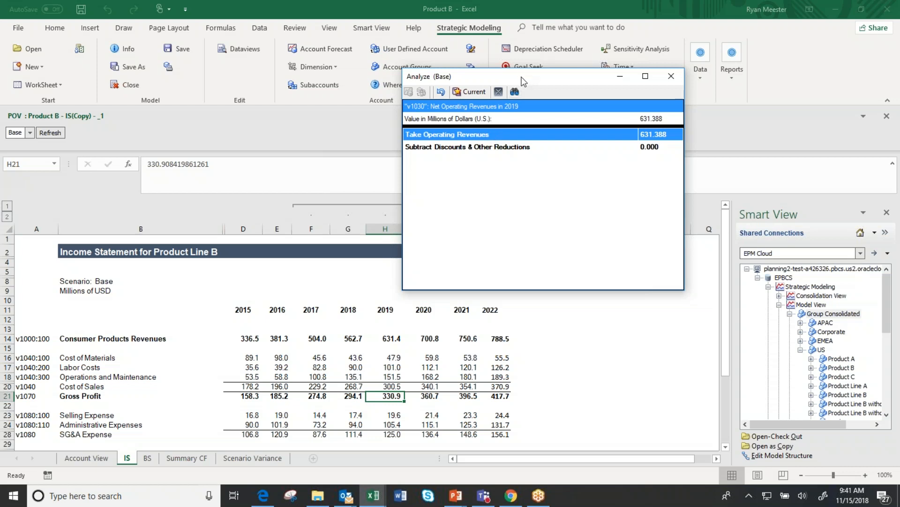
pyautogui.moveTo(521, 79); pyautogui.dragTo(509, 122)
pyautogui.doubleClick(458, 161)
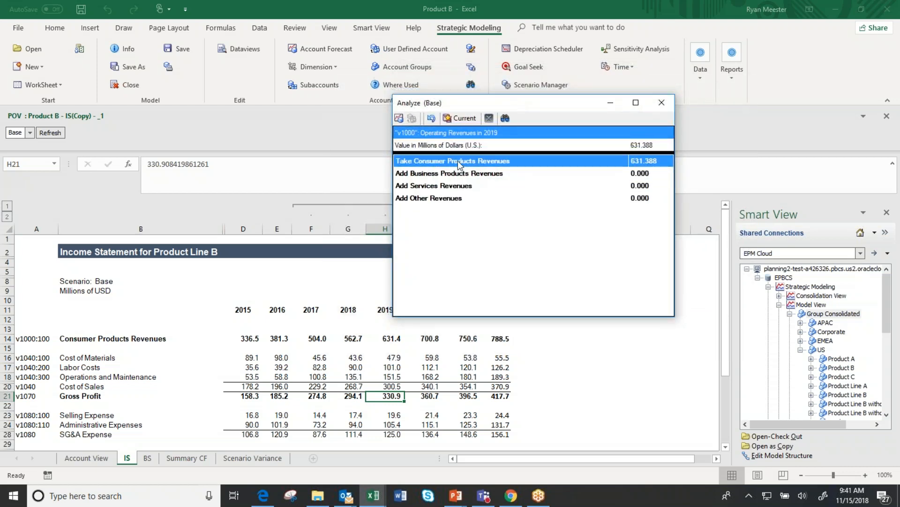
pyautogui.doubleClick(457, 161)
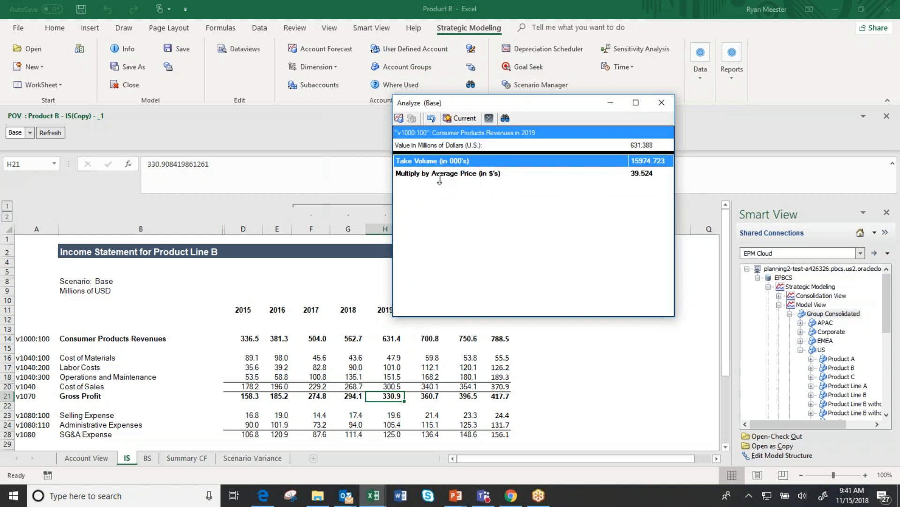
# Step: Step back through the audit trail to 2019 Net Operating Revenues and close the audit trail
pyautogui.click(432, 119)
pyautogui.click(432, 118)
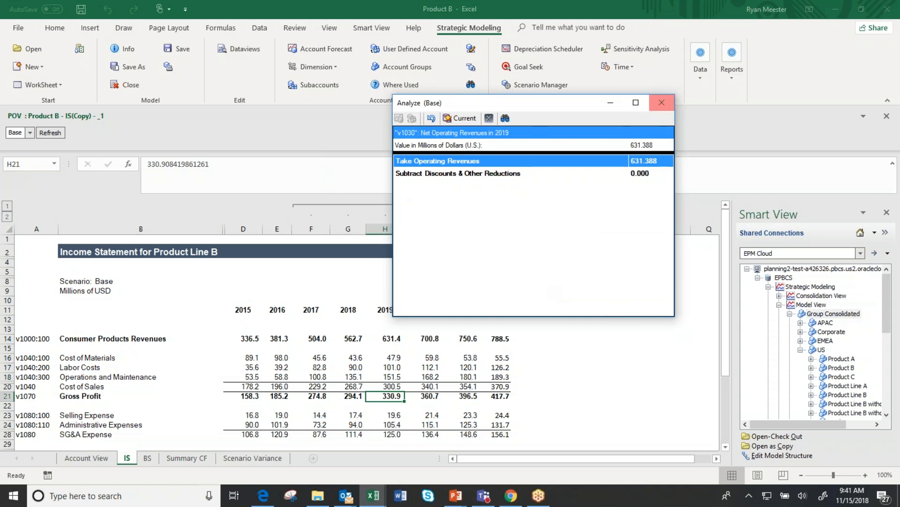
pyautogui.click(662, 103)
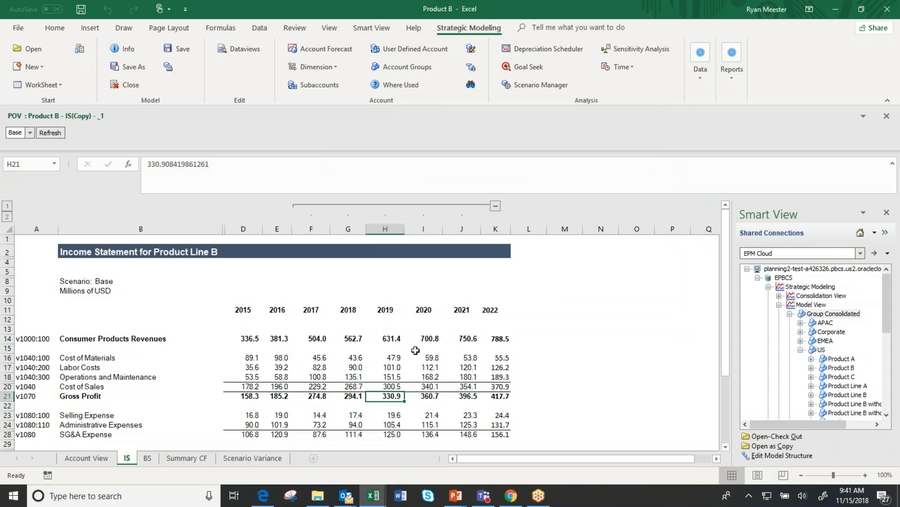
# Step: Switch to the balance sheet of Product Line B and examine its Net Accounts Receivable and Inventory figures
pyautogui.click(392, 347)
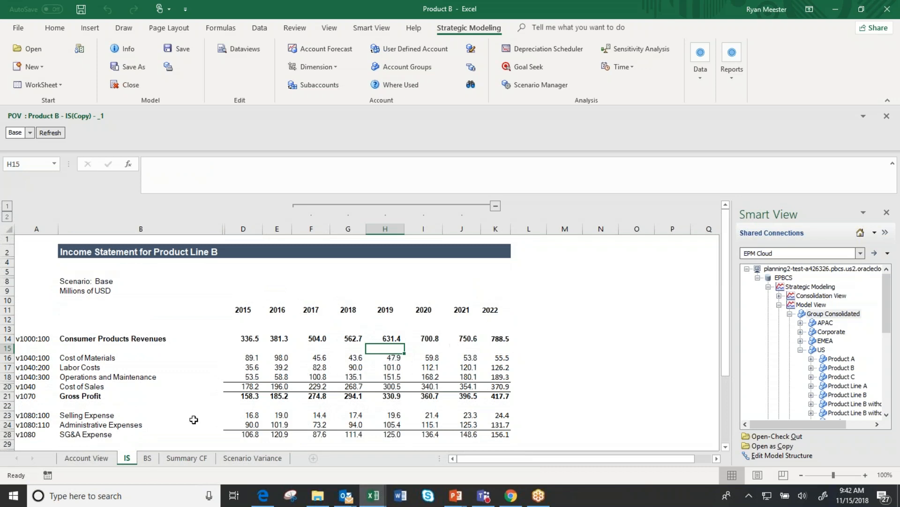
pyautogui.click(147, 459)
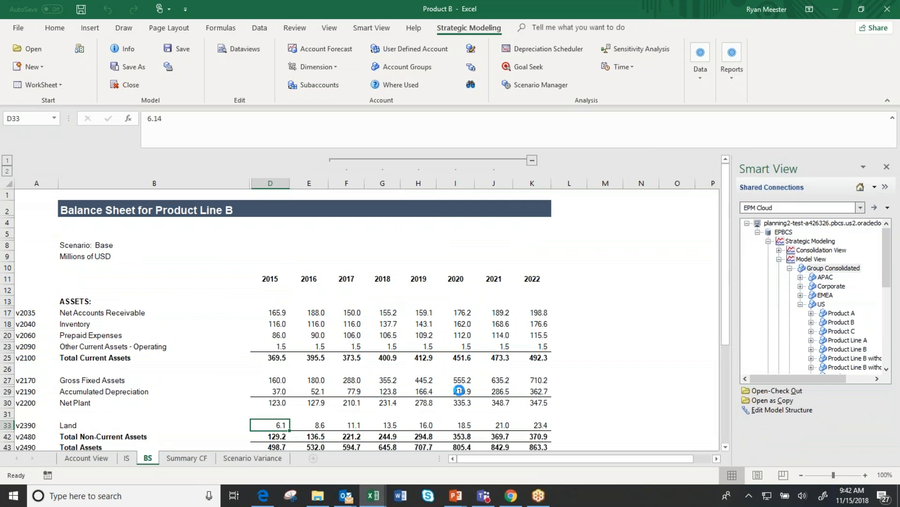
pyautogui.scroll(-3, 595, 371)
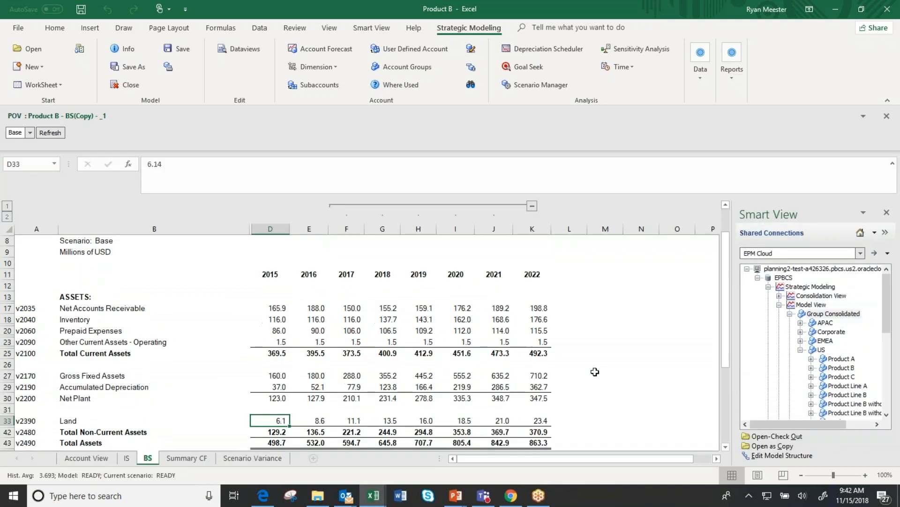
pyautogui.scroll(2, 594, 371)
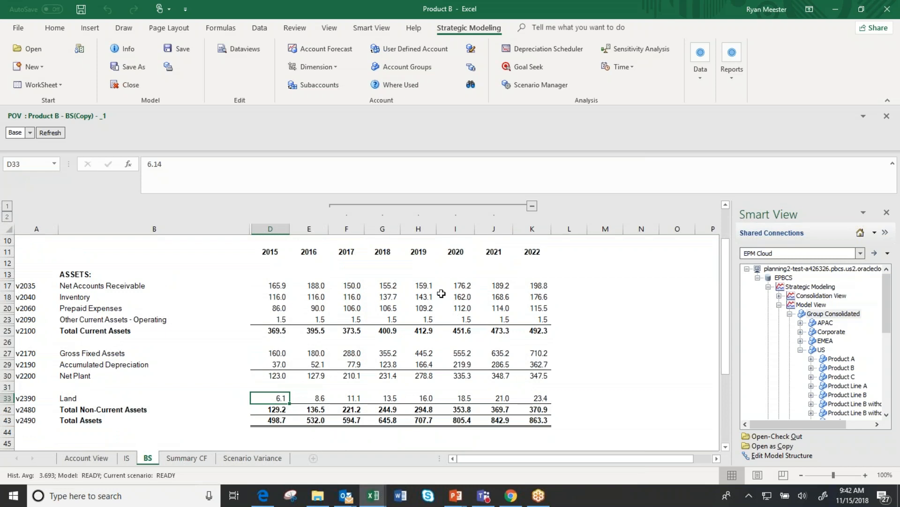
pyautogui.click(457, 285)
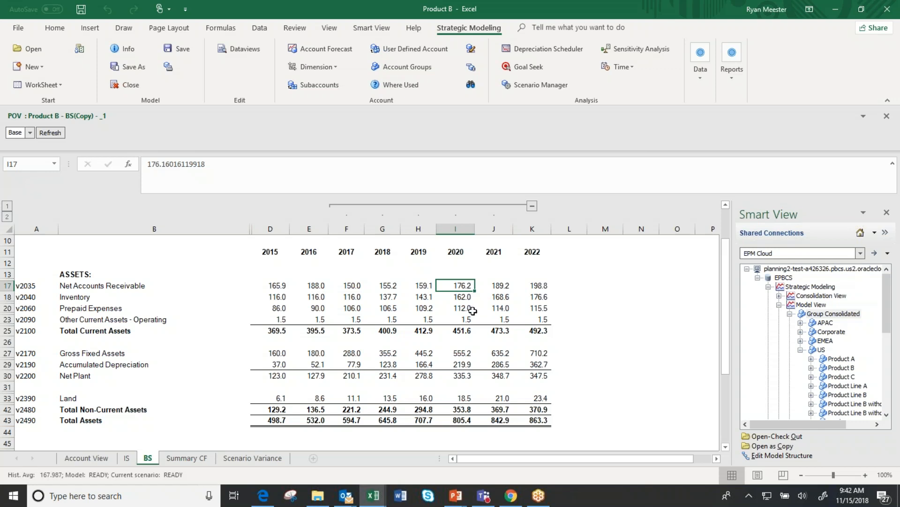
pyautogui.press('Down')
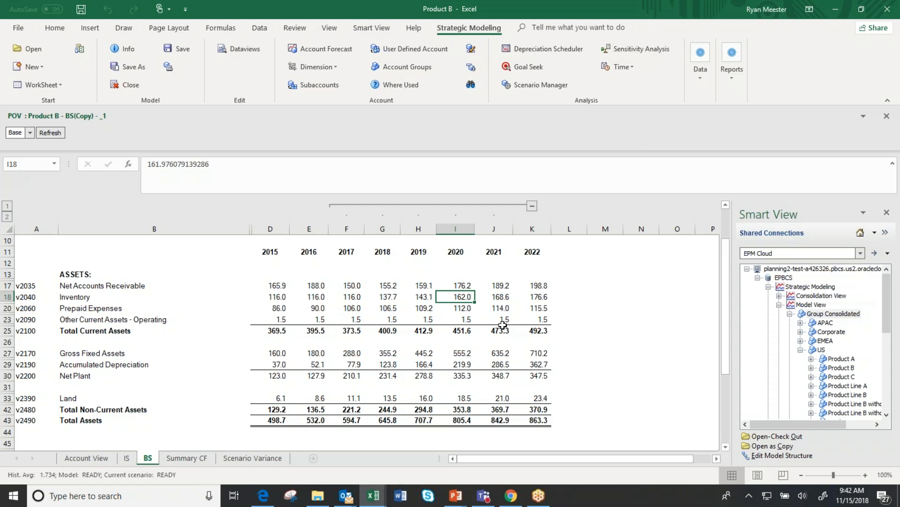
pyautogui.click(428, 302)
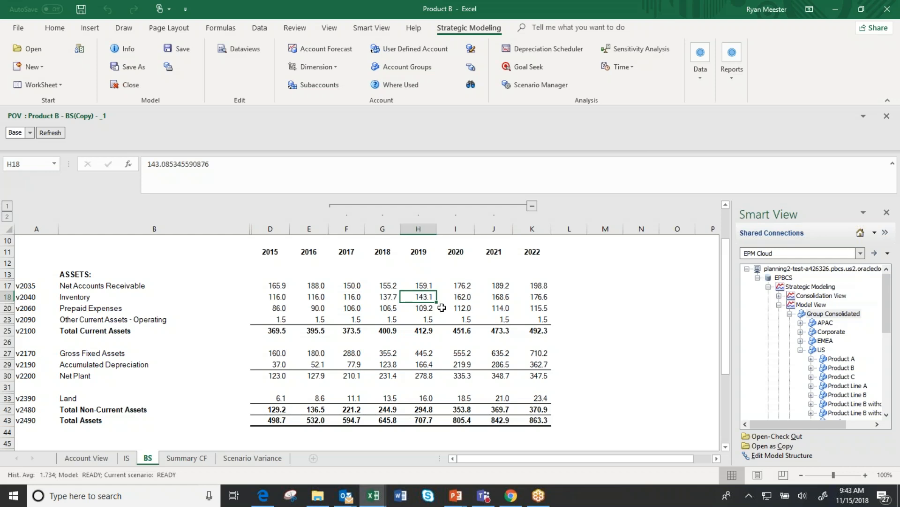
# Step: Open the audit trail for 2020 Inventory on the BS sheet and move its window clear of the figures
pyautogui.click(465, 295)
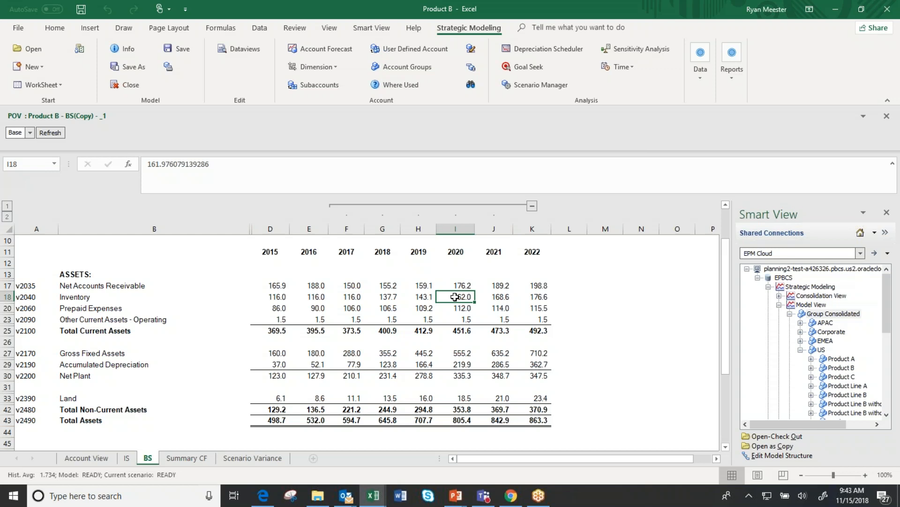
pyautogui.click(698, 82)
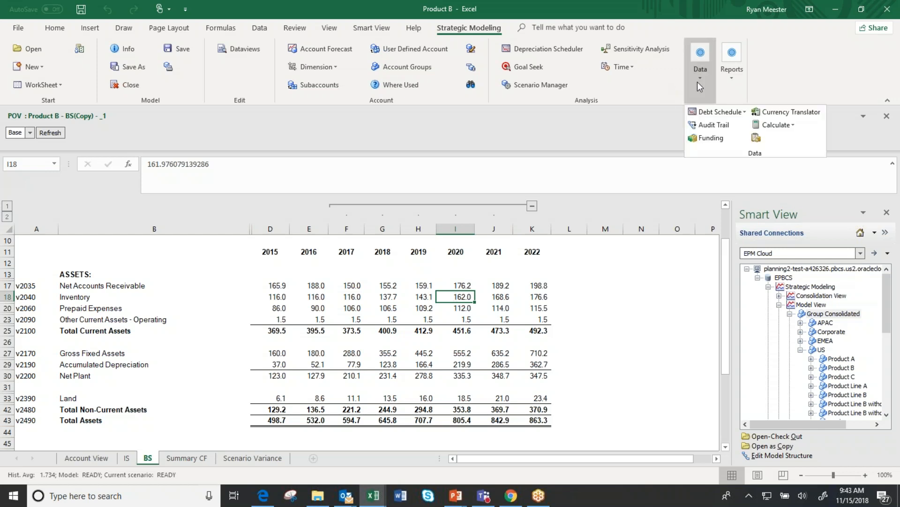
pyautogui.click(704, 135)
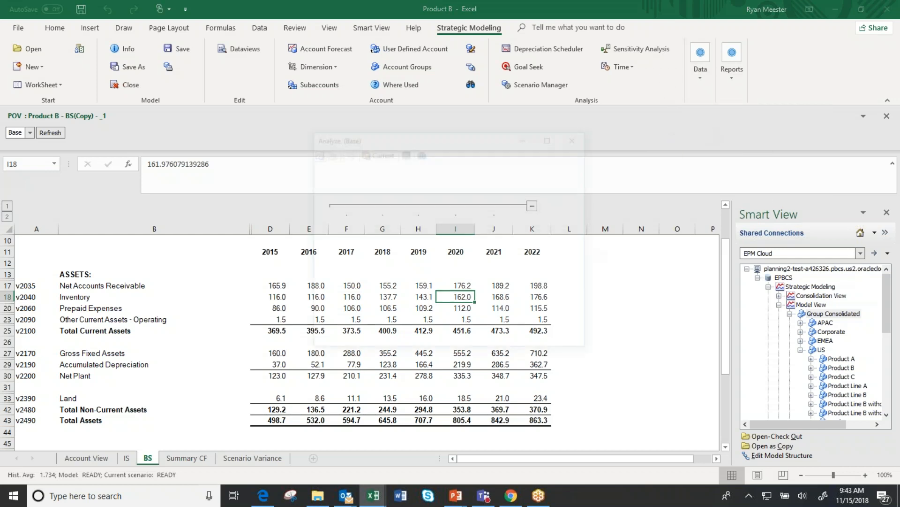
pyautogui.moveTo(449, 138); pyautogui.dragTo(693, 92)
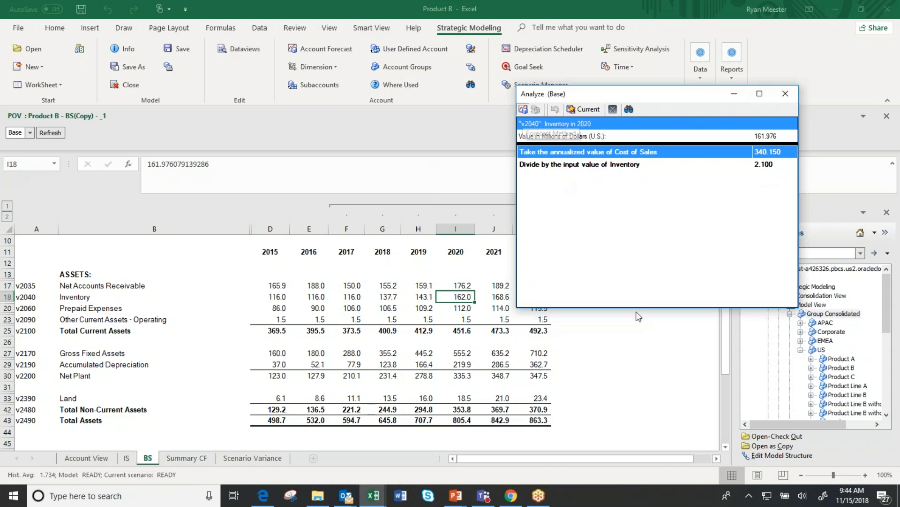
# Step: View the forecast method behind 2020 Inventory from the audit trail, close it without changes and close the audit trail
pyautogui.doubleClick(730, 190)
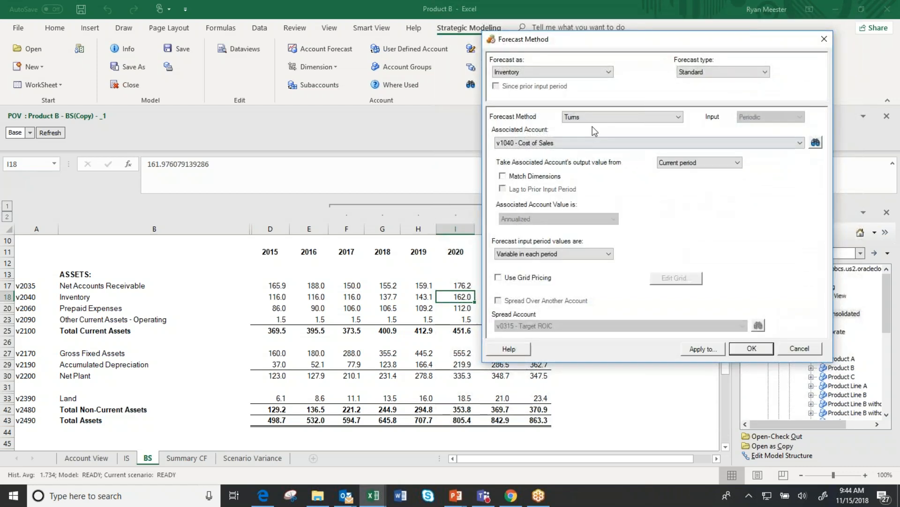
pyautogui.click(824, 38)
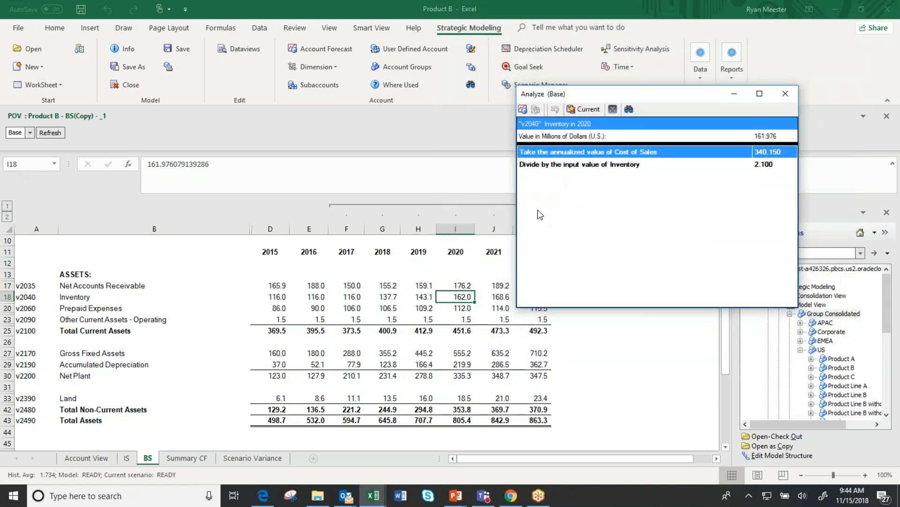
pyautogui.click(786, 93)
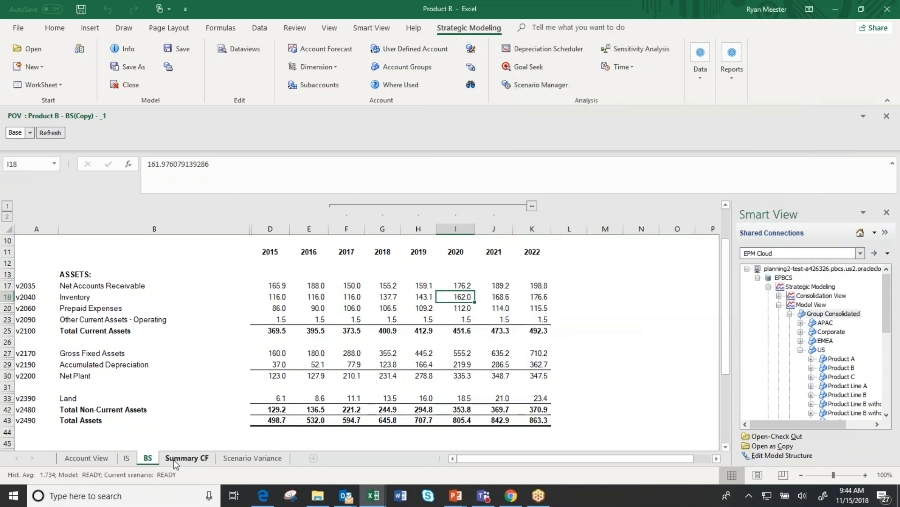
# Step: Open the audit trail for 2020 Incremental Working Capital Investment on the Summary CF sheet
pyautogui.click(206, 464)
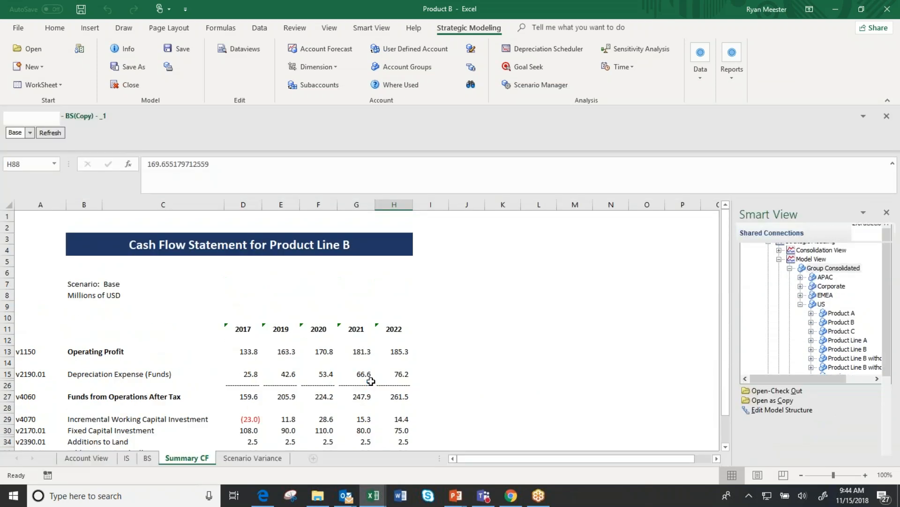
pyautogui.scroll(-2, 389, 347)
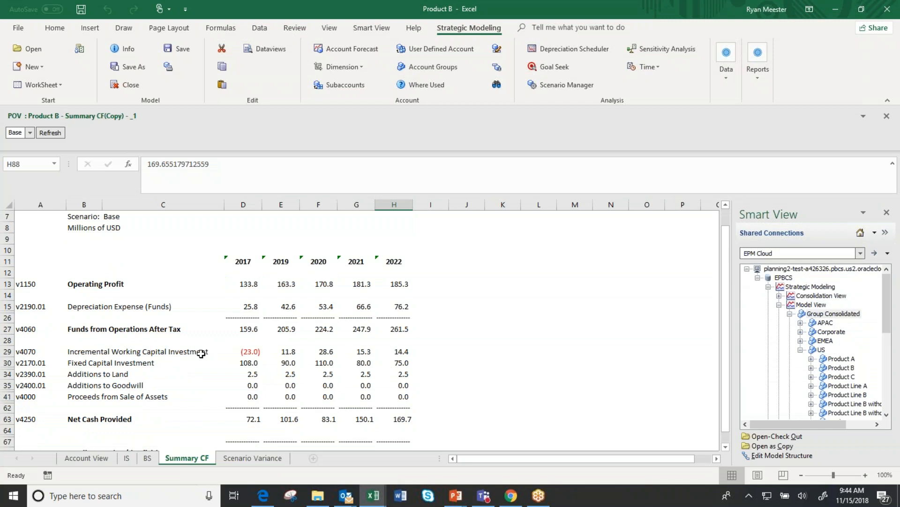
pyautogui.click(340, 353)
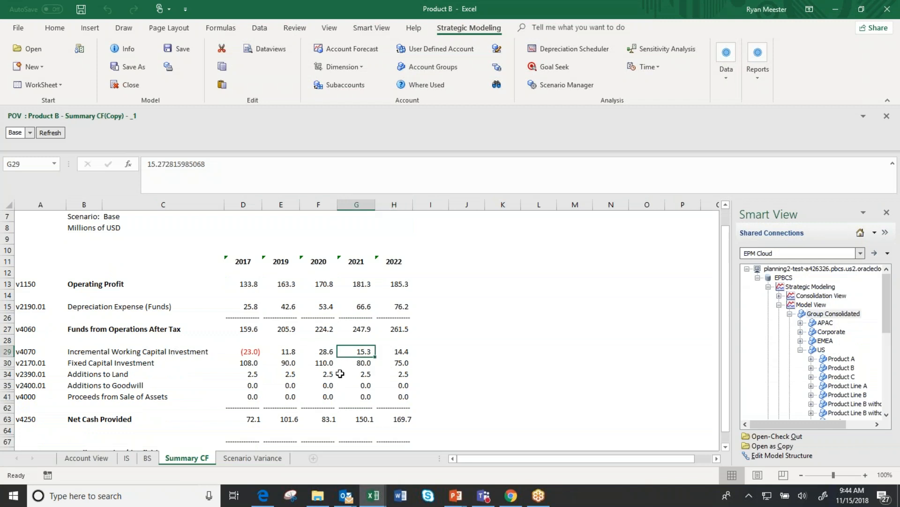
pyautogui.click(323, 350)
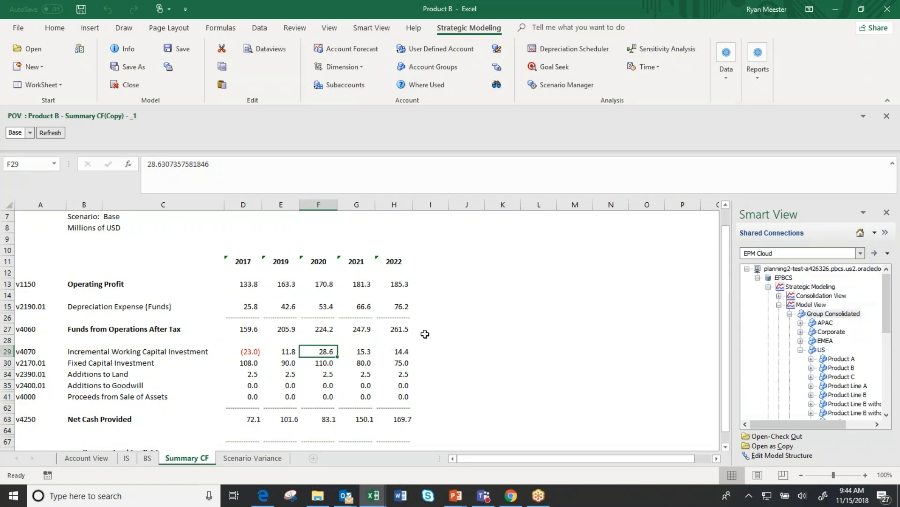
pyautogui.click(728, 73)
pyautogui.click(735, 128)
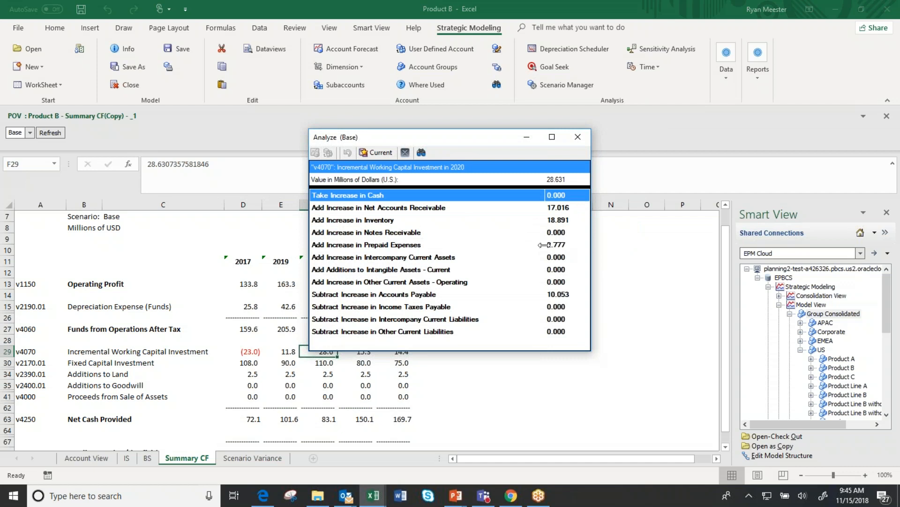
# Step: Trace 2020 Incremental Working Capital Investment into Increase in Prepaid Expenses and close the audit trail
pyautogui.click(441, 247)
pyautogui.doubleClick(516, 246)
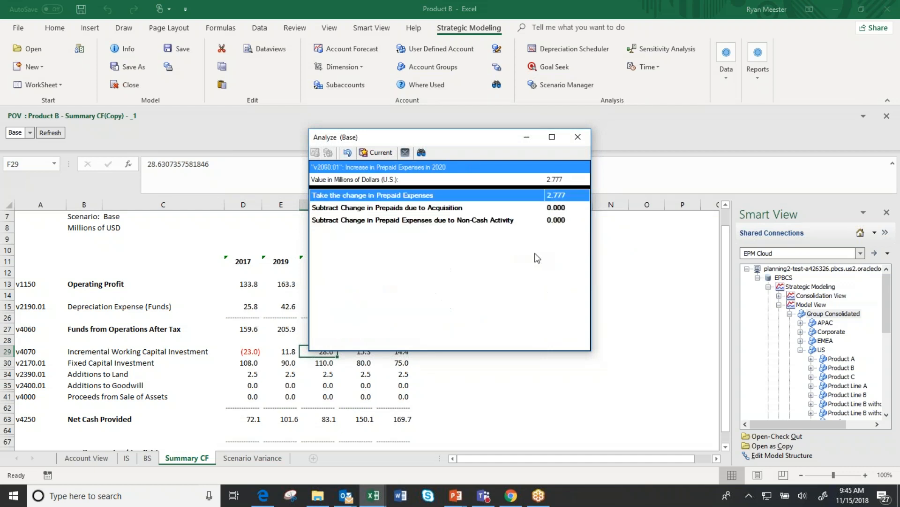
pyautogui.click(577, 136)
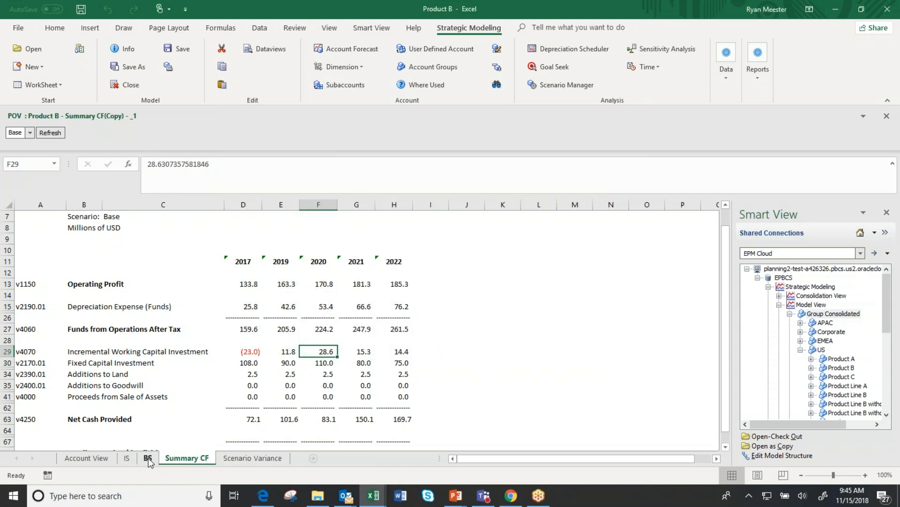
# Step: Return to the BS sheet and review the forecast method of 2020 Prepaid Expenses without changing it
pyautogui.click(148, 459)
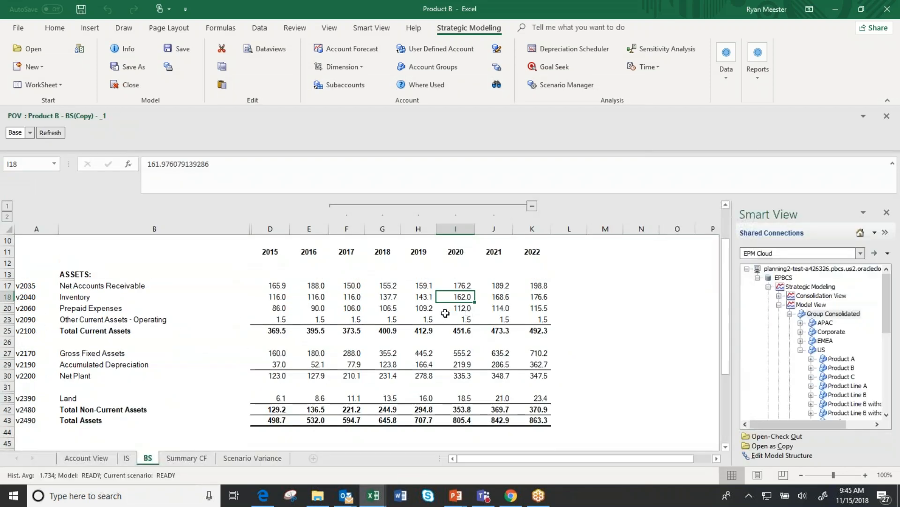
pyautogui.click(456, 308)
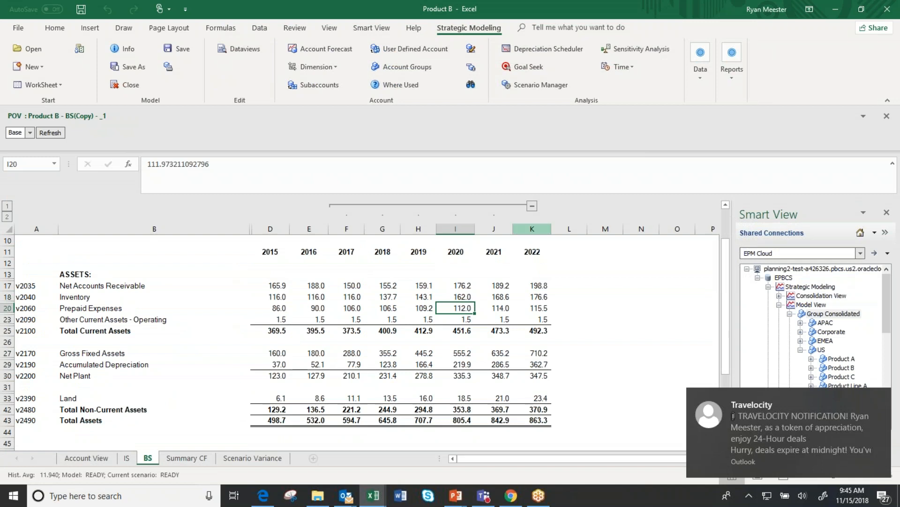
pyautogui.click(703, 83)
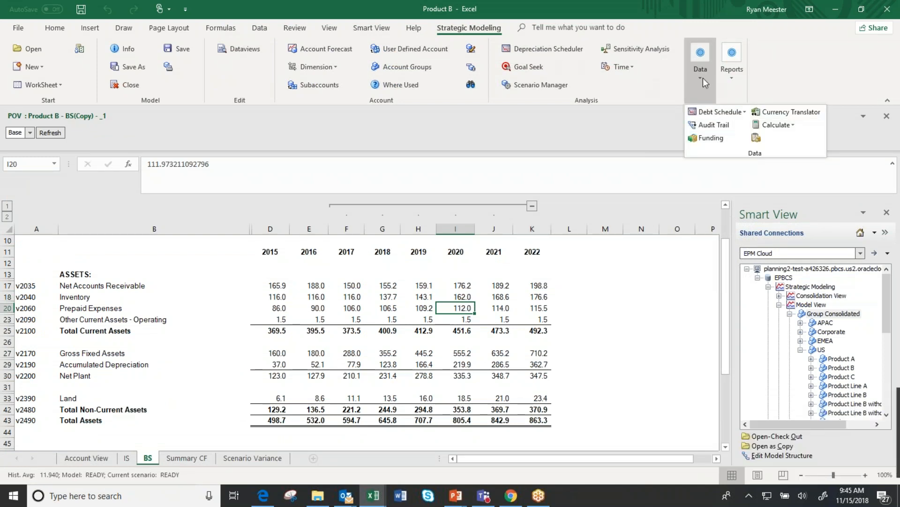
pyautogui.click(317, 50)
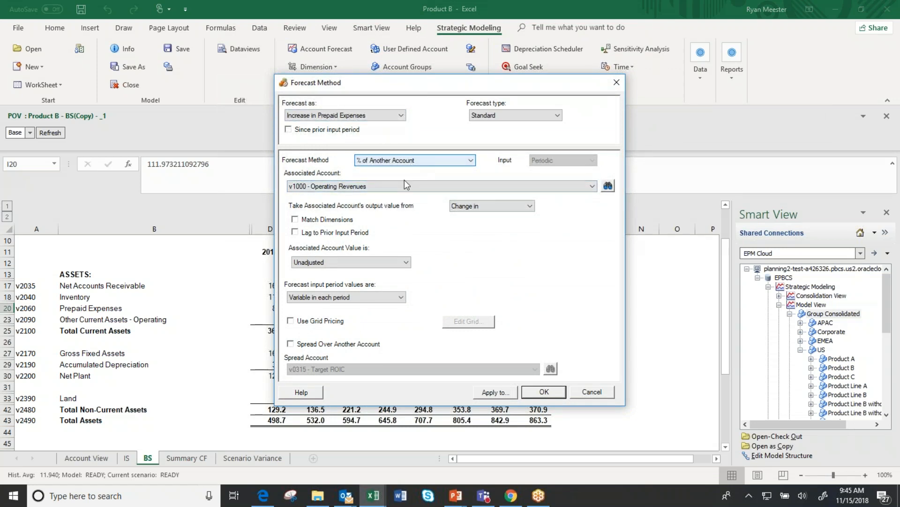
pyautogui.click(600, 390)
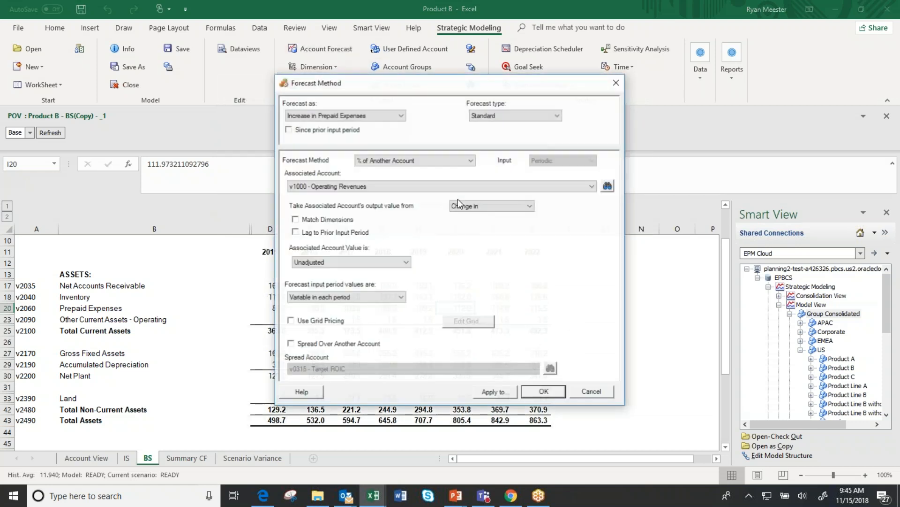
# Step: Forecast Prepaid Expenses as Increase in Prepaid Expenses using the As Actual Value method and apply it
pyautogui.click(374, 115)
pyautogui.click(373, 133)
pyautogui.click(399, 160)
pyautogui.click(396, 169)
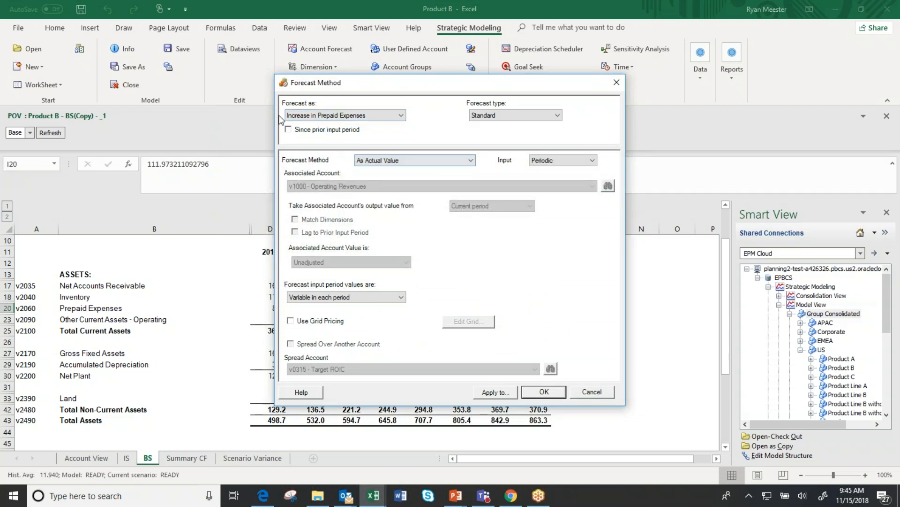
pyautogui.click(539, 394)
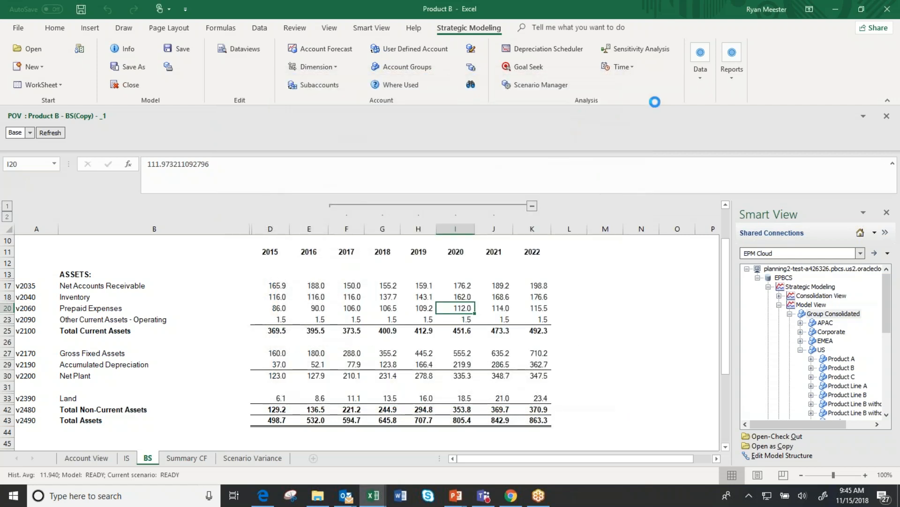
# Step: Recalculate the Product B model with the changed Prepaid Expenses forecast method
pyautogui.click(702, 78)
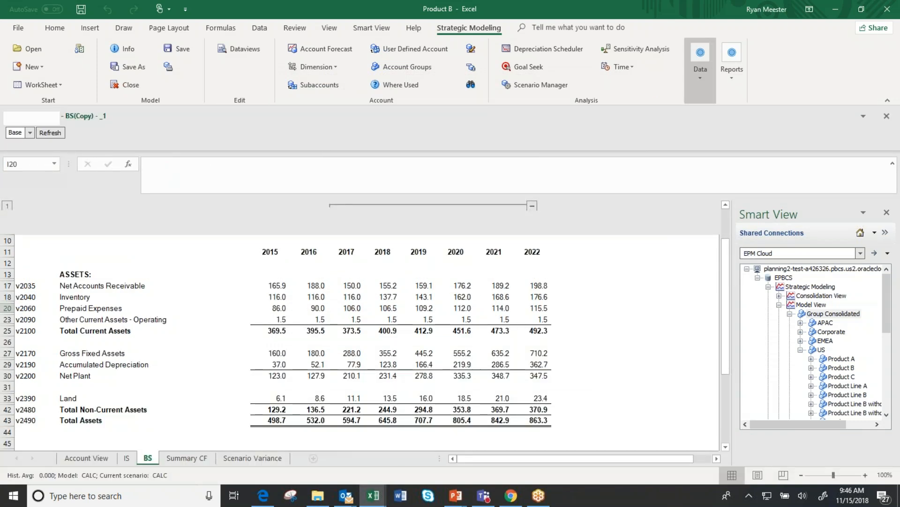
pyautogui.click(701, 85)
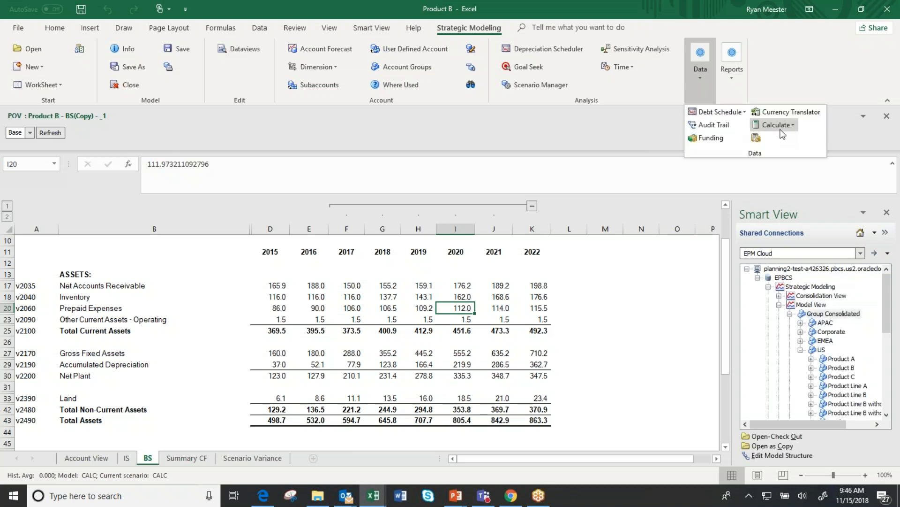
pyautogui.click(749, 150)
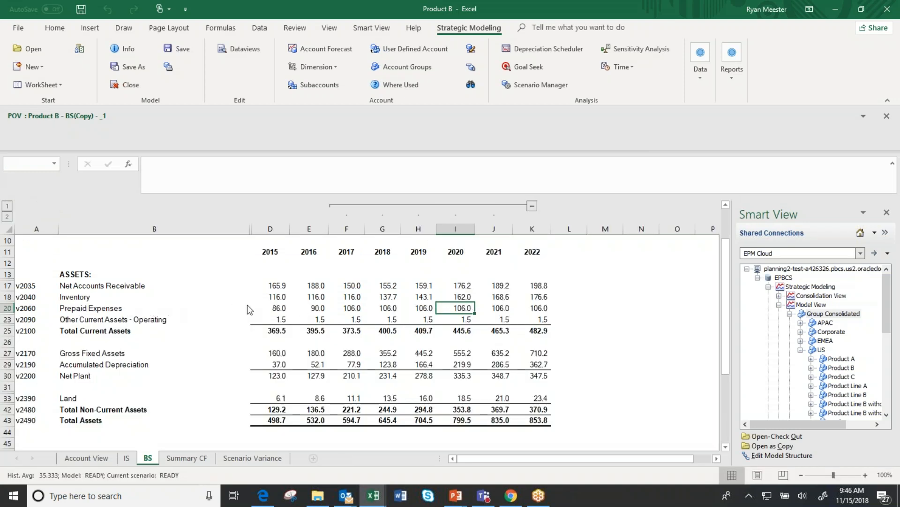
# Step: Examine the recalculated Prepaid Expenses values from 2017 through 2022 on the BS sheet
pyautogui.click(346, 308)
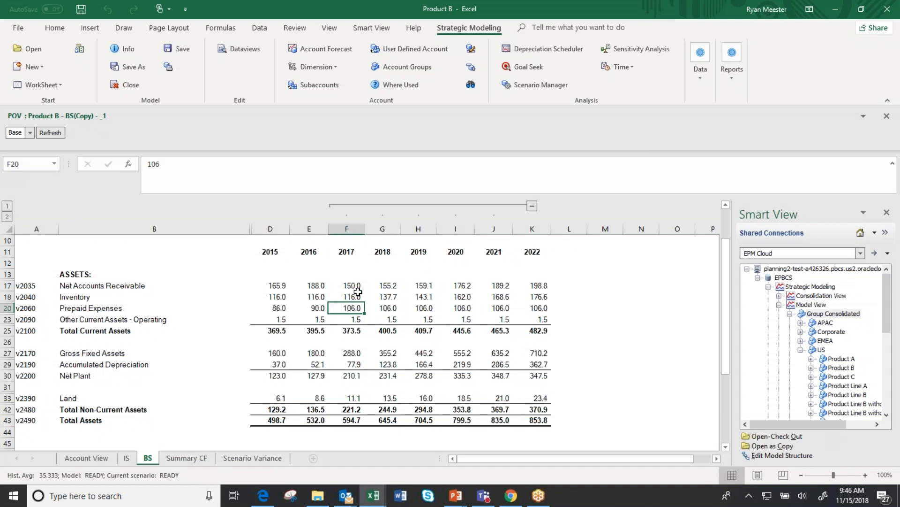
pyautogui.click(398, 308)
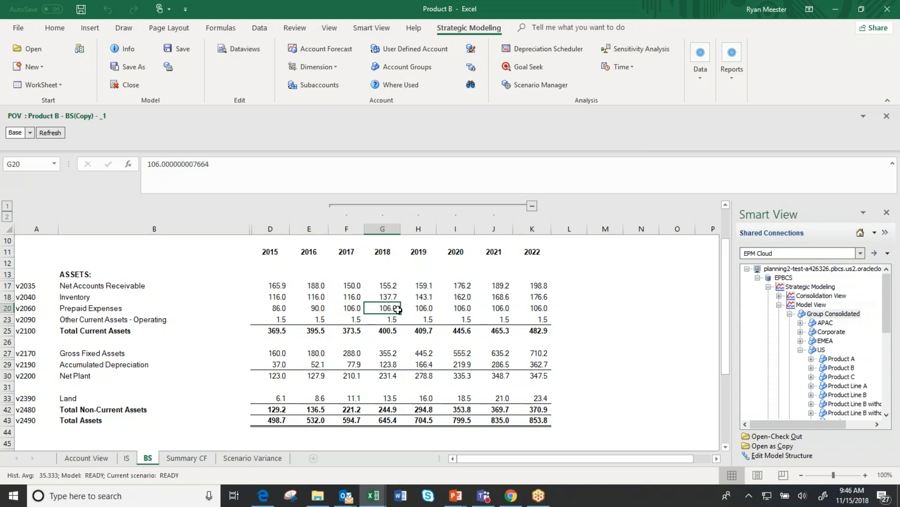
pyautogui.click(355, 306)
pyautogui.moveTo(357, 307); pyautogui.dragTo(539, 307)
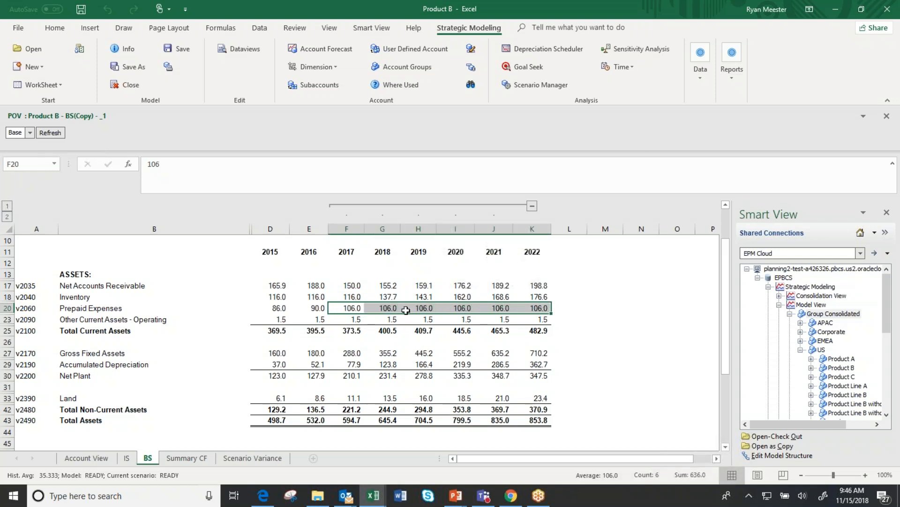
pyautogui.click(353, 307)
pyautogui.click(382, 308)
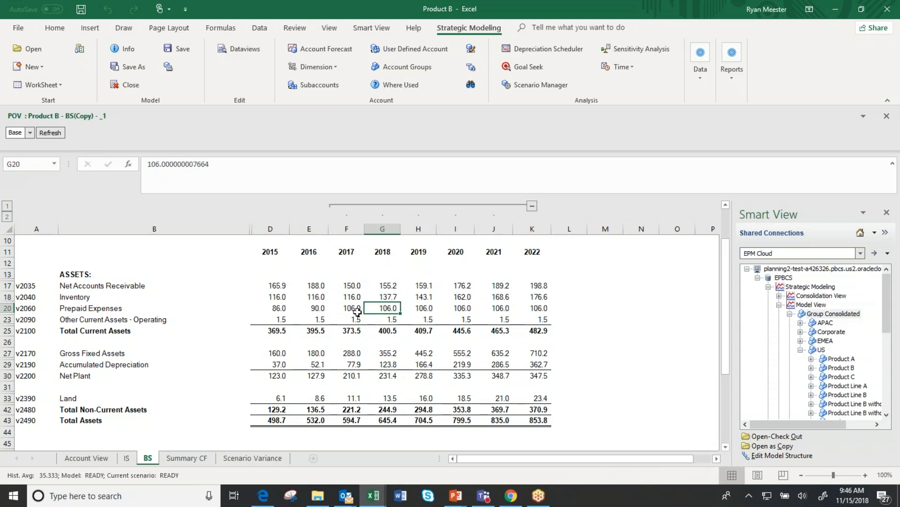
# Step: Set the 2020 input value of Increase in Prepaid Expenses to 5 through the audit trail on the BS sheet and recalculate the model
pyautogui.click(355, 308)
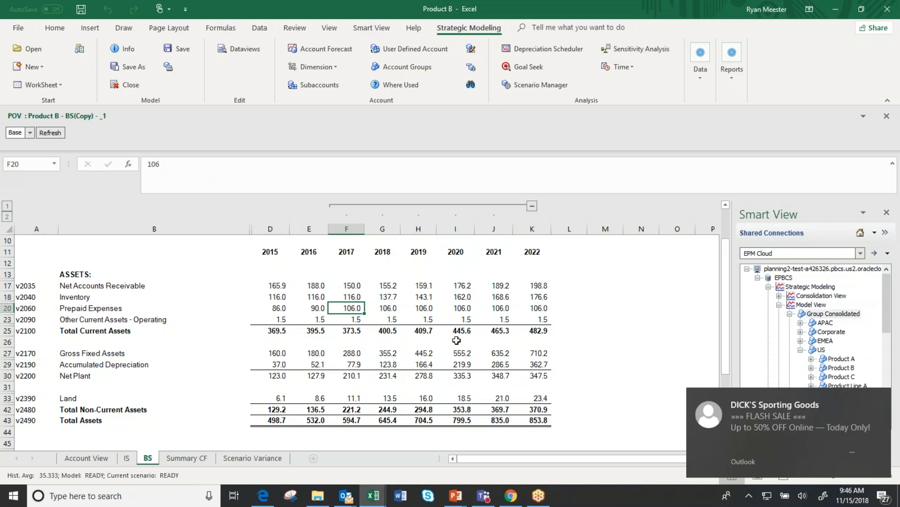
pyautogui.click(453, 309)
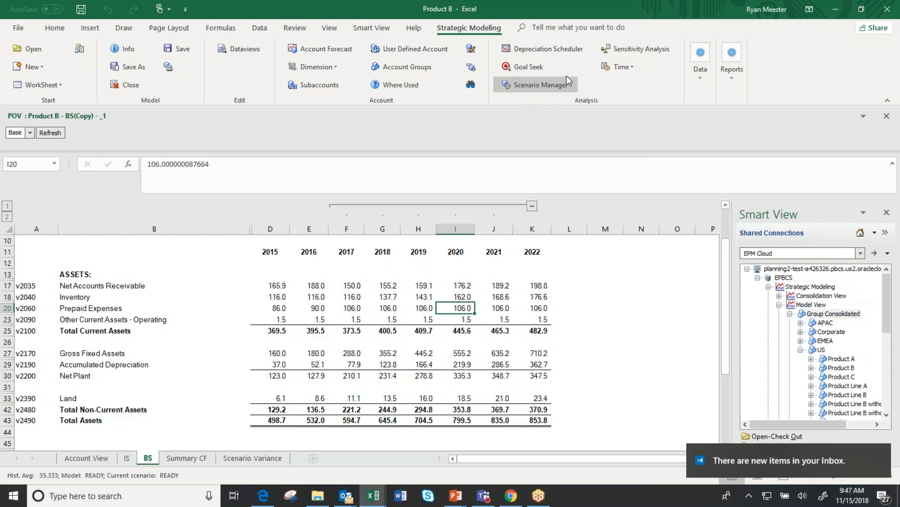
pyautogui.click(697, 71)
pyautogui.click(721, 129)
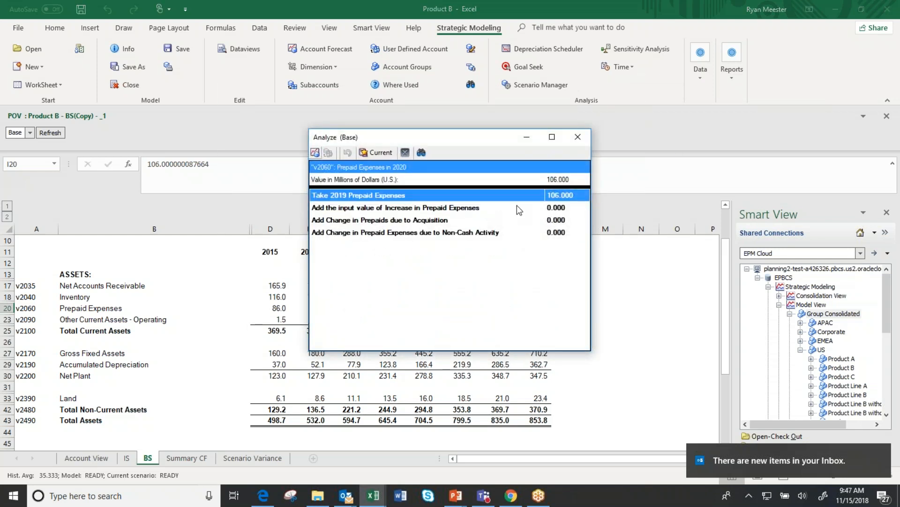
pyautogui.doubleClick(563, 208)
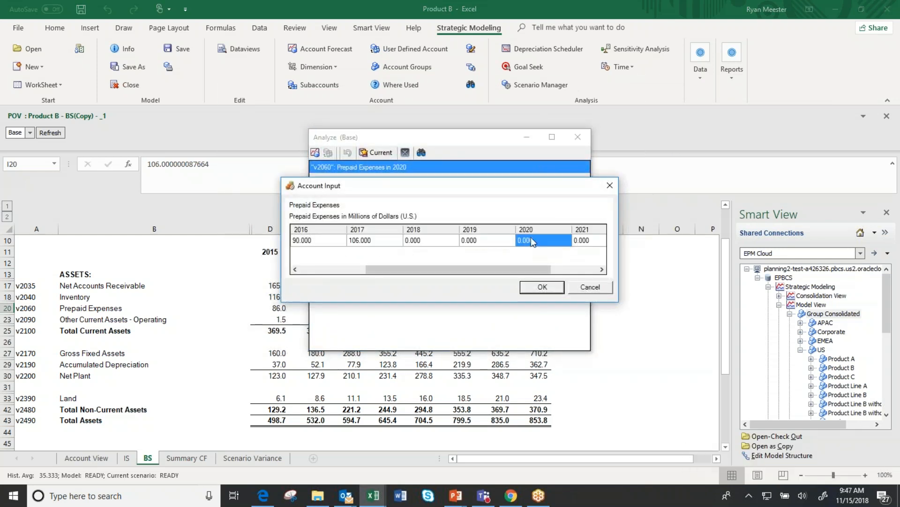
pyautogui.click(531, 237)
pyautogui.write('5')
pyautogui.click(536, 287)
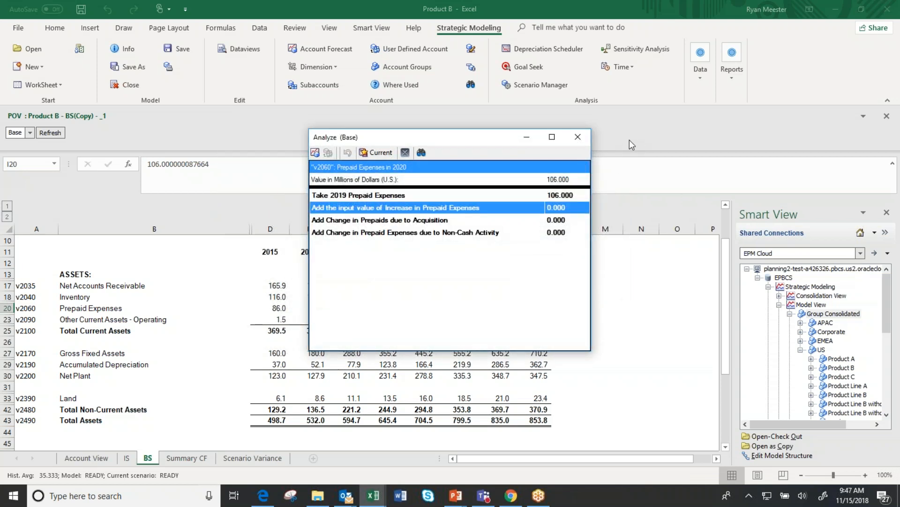
pyautogui.click(578, 137)
pyautogui.click(700, 74)
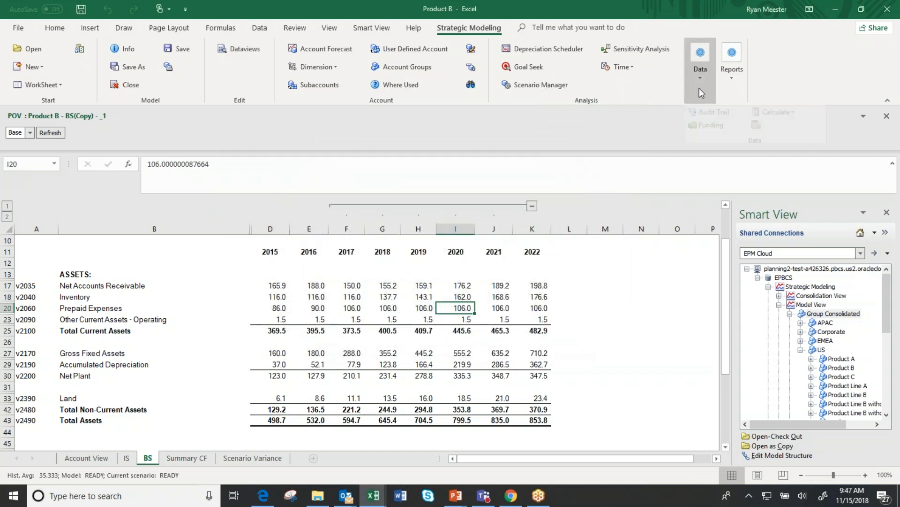
pyautogui.click(787, 133)
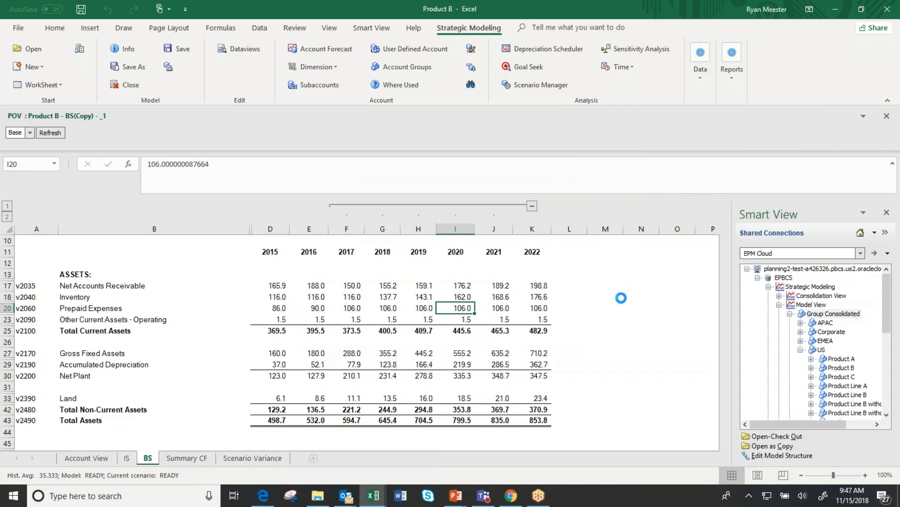
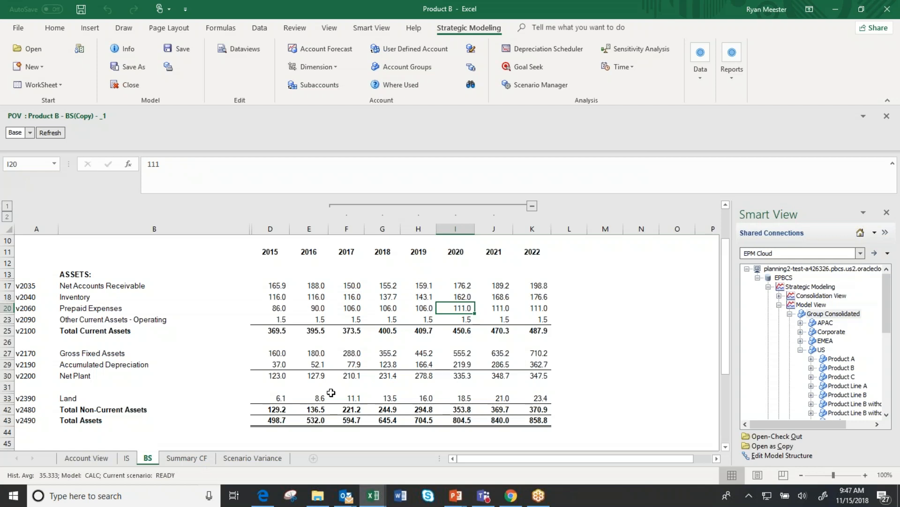
# Step: Trace 2020 Incremental Working Capital Investment on the Summary CF sheet down to its Increase in Prepaid Expenses component
pyautogui.click(204, 458)
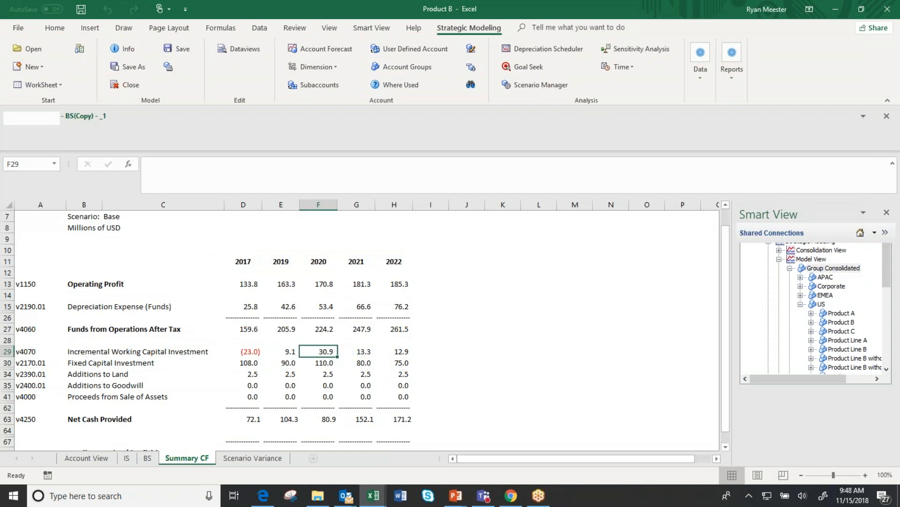
pyautogui.click(731, 80)
pyautogui.click(742, 131)
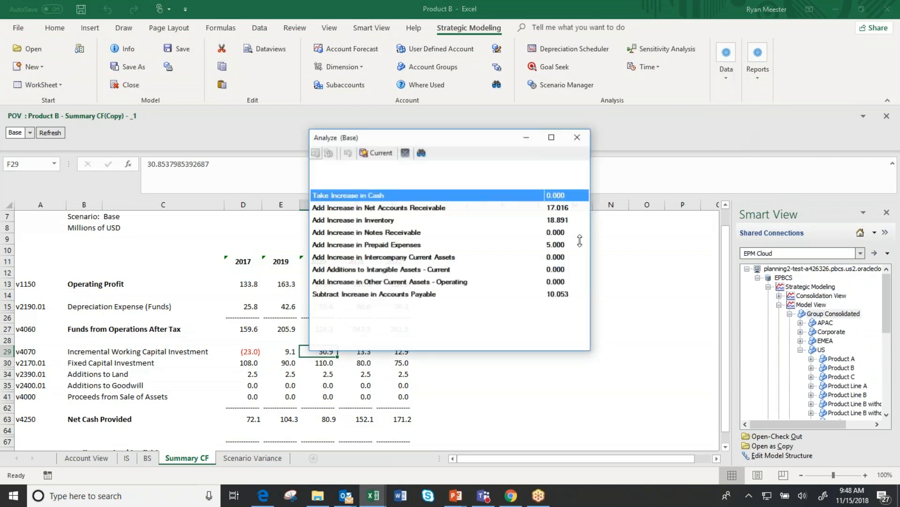
pyautogui.click(537, 244)
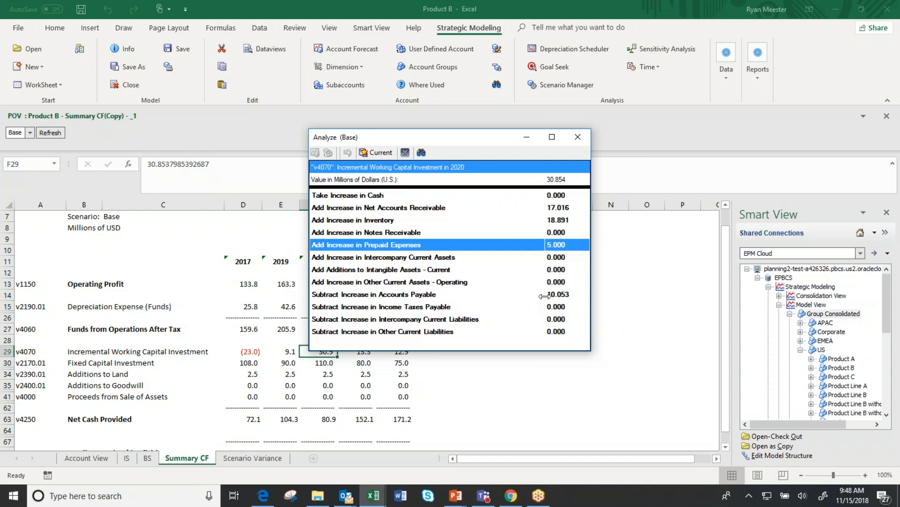
pyautogui.doubleClick(559, 244)
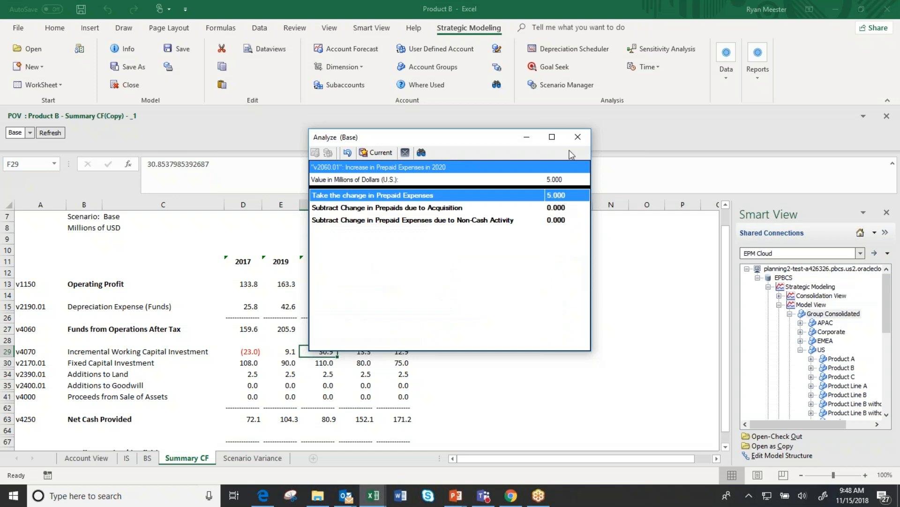
pyautogui.click(578, 137)
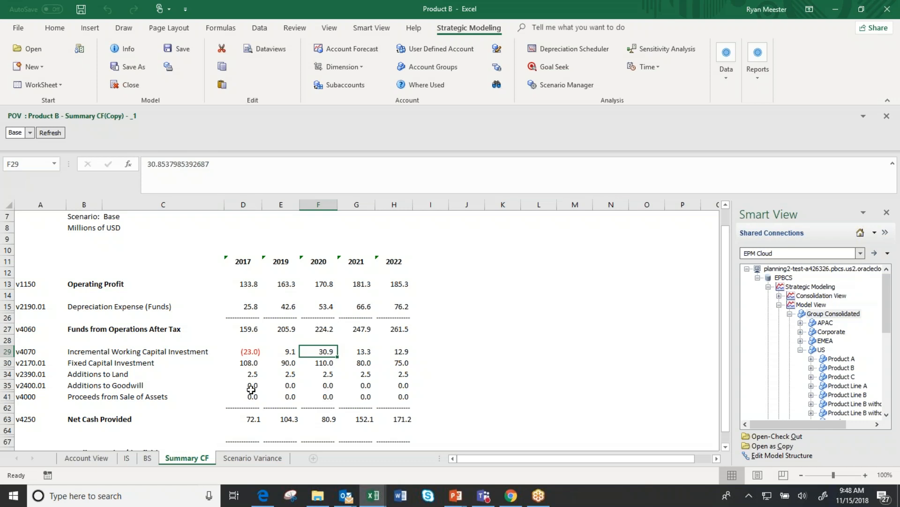
# Step: Compare the recalculated 2020 balances on the BS sheet with the cash flow figures on the Summary CF sheet
pyautogui.click(147, 458)
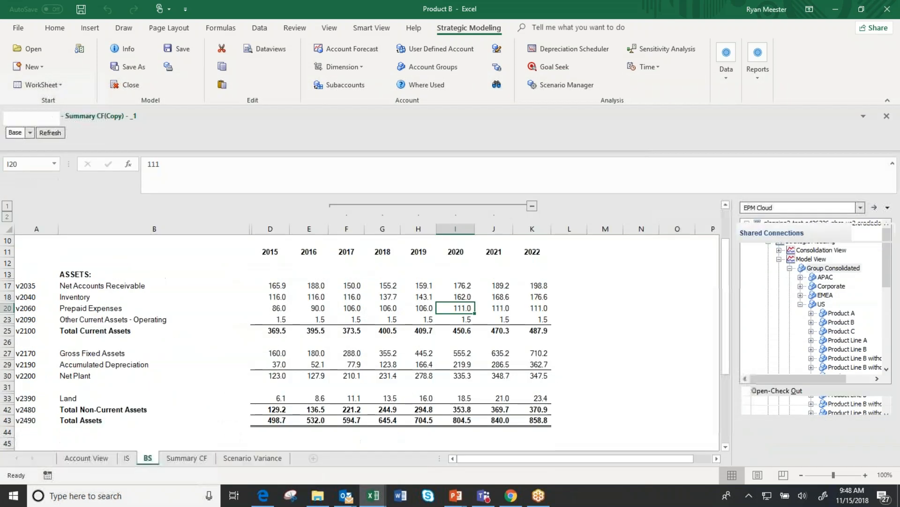
pyautogui.click(212, 458)
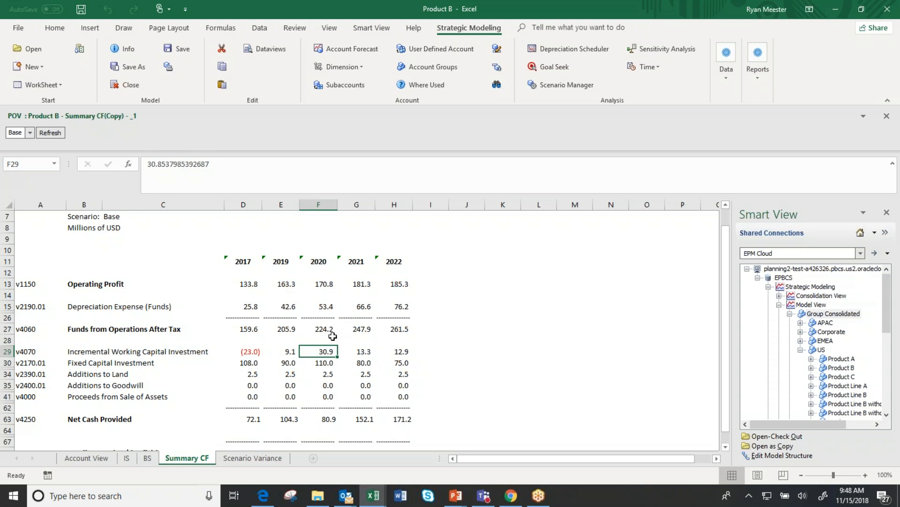
pyautogui.click(147, 458)
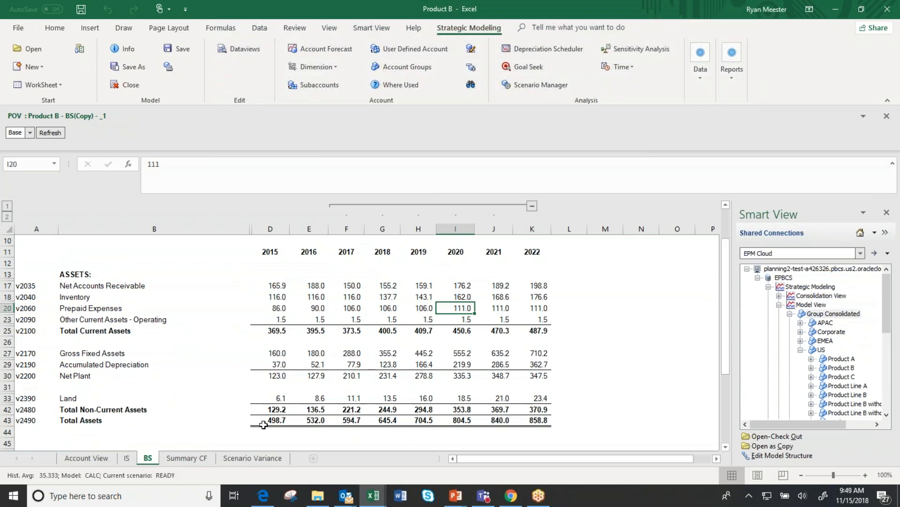
pyautogui.click(191, 458)
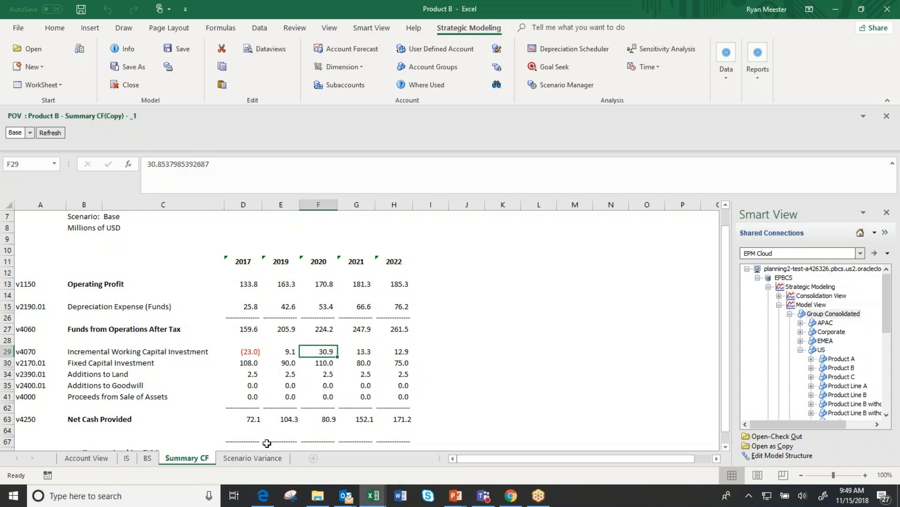
# Step: From the Scenario Variance sheet, create a scenario named Capex copied from Base and set its inheritance method to Inherits
pyautogui.click(258, 458)
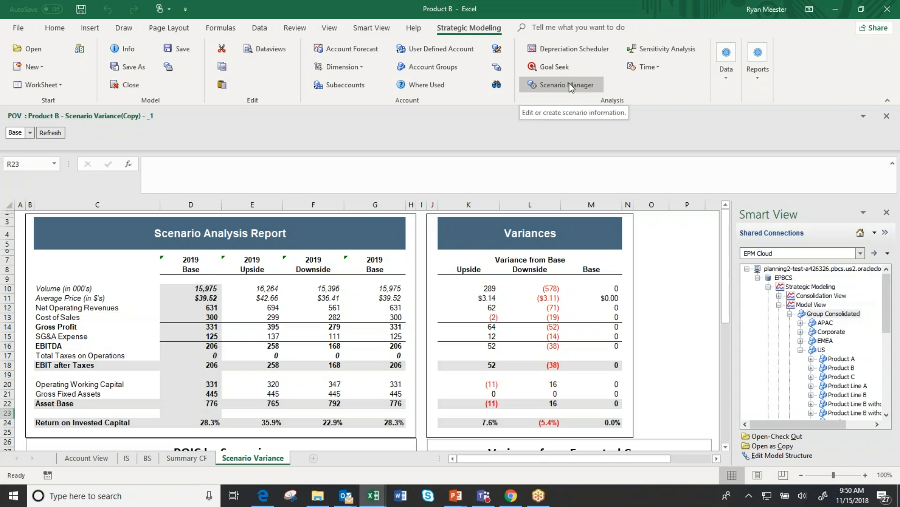
pyautogui.click(570, 87)
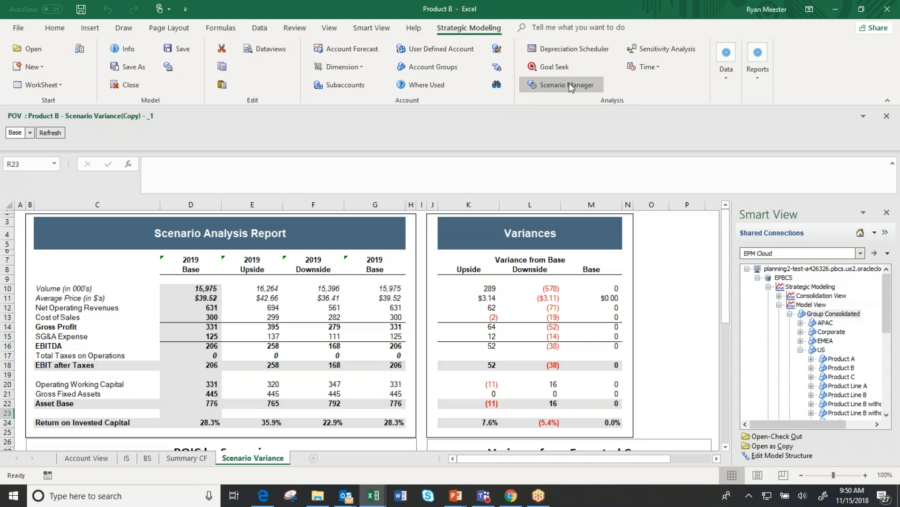
pyautogui.click(571, 88)
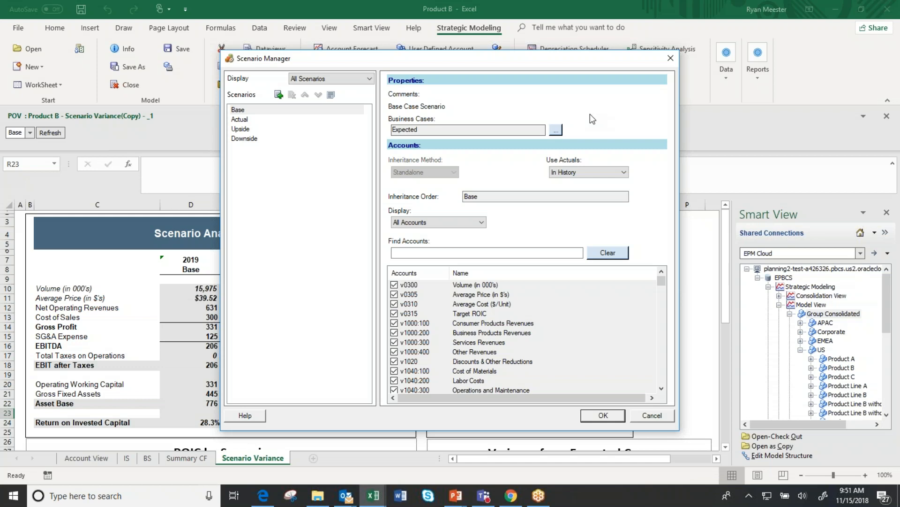
pyautogui.click(279, 95)
pyautogui.write('Capex')
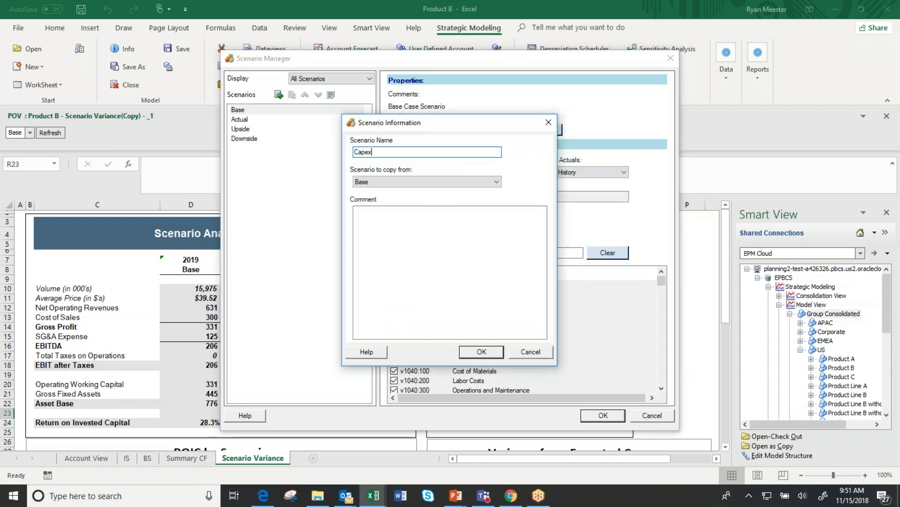
pyautogui.press('Return')
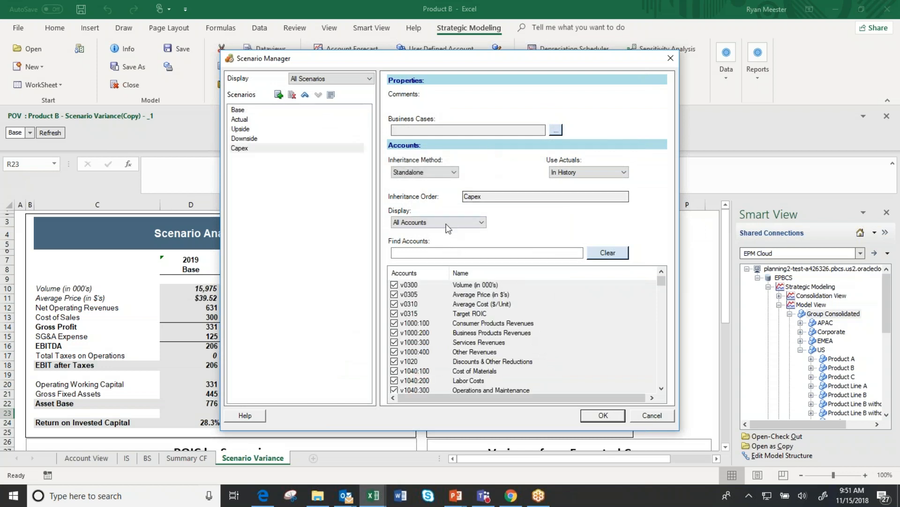
pyautogui.click(451, 174)
pyautogui.click(448, 182)
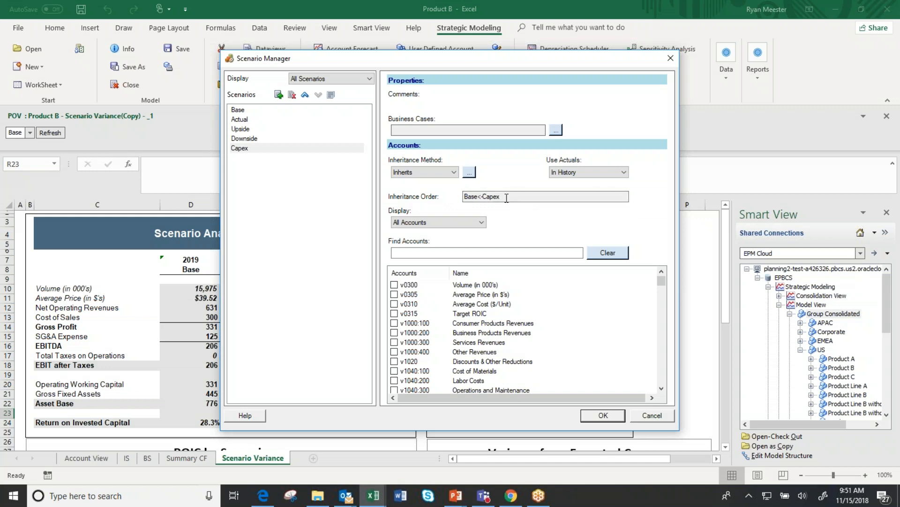
# Step: Include the Fixed Capital Investment, Volume (in 000's) and Target ROIC accounts in the Capex scenario
pyautogui.click(474, 252)
pyautogui.write('f')
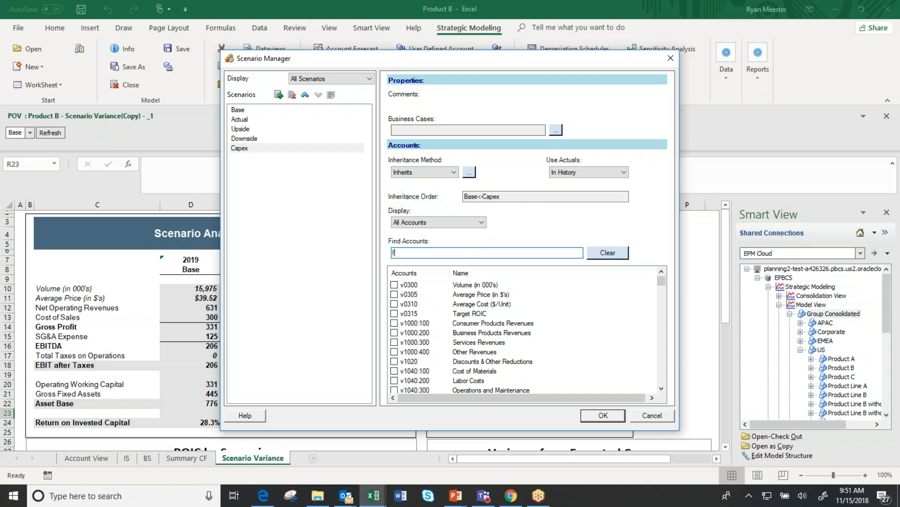
pyautogui.write('ixed')
pyautogui.click(395, 294)
pyautogui.doubleClick(432, 254)
pyautogui.write('v')
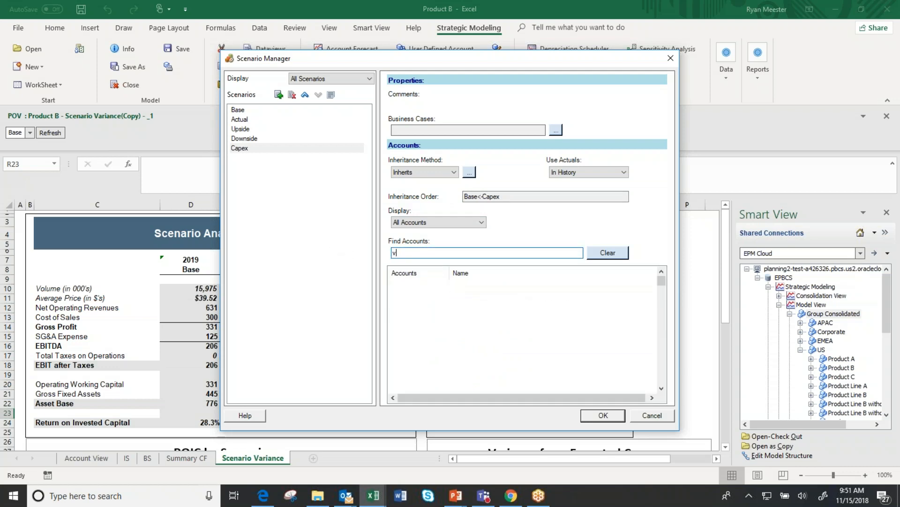
pyautogui.write('olume')
pyautogui.click(395, 285)
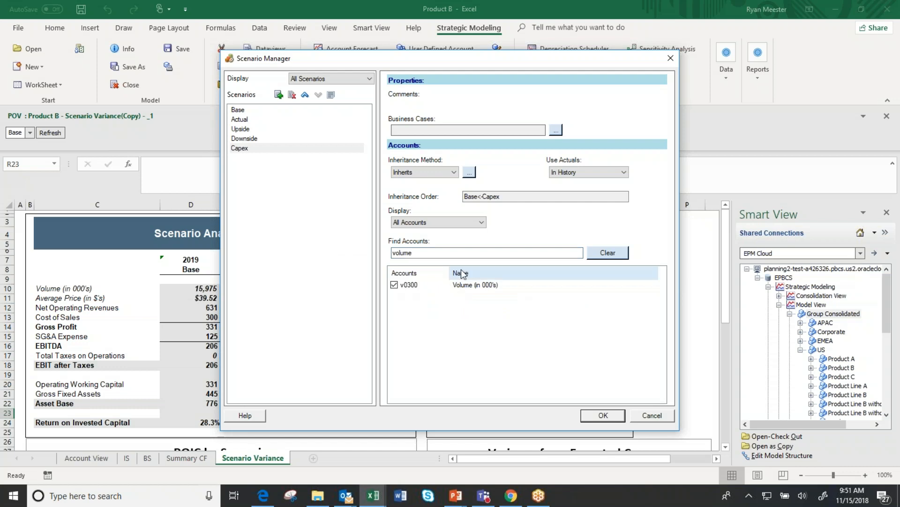
pyautogui.doubleClick(408, 252)
pyautogui.write('target')
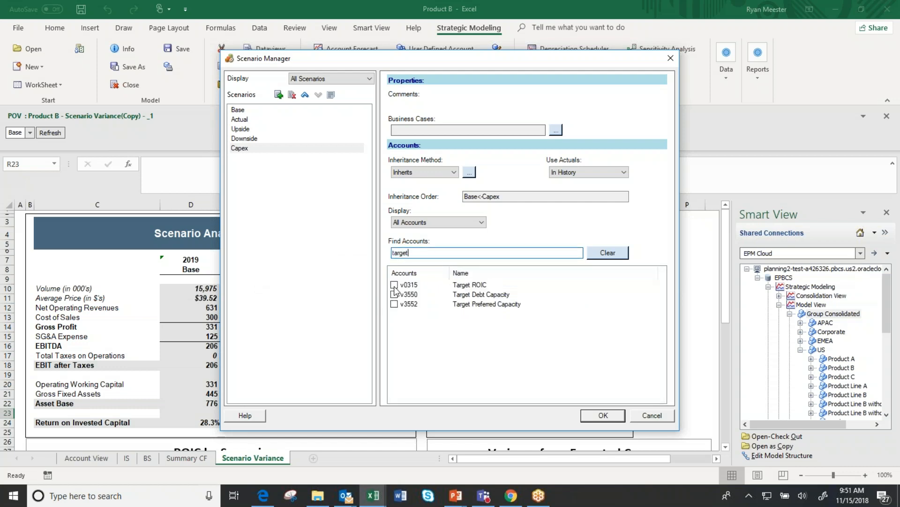
pyautogui.click(394, 285)
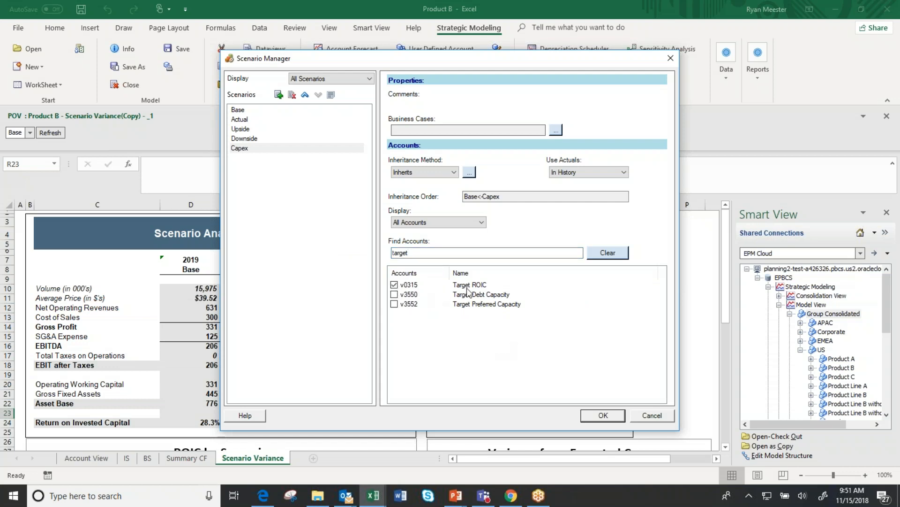
# Step: Limit the account list to Selected to check the Capex scenario's accounts, and save the scenario
pyautogui.moveTo(469, 256); pyautogui.dragTo(352, 254)
pyautogui.press('BackSpace')
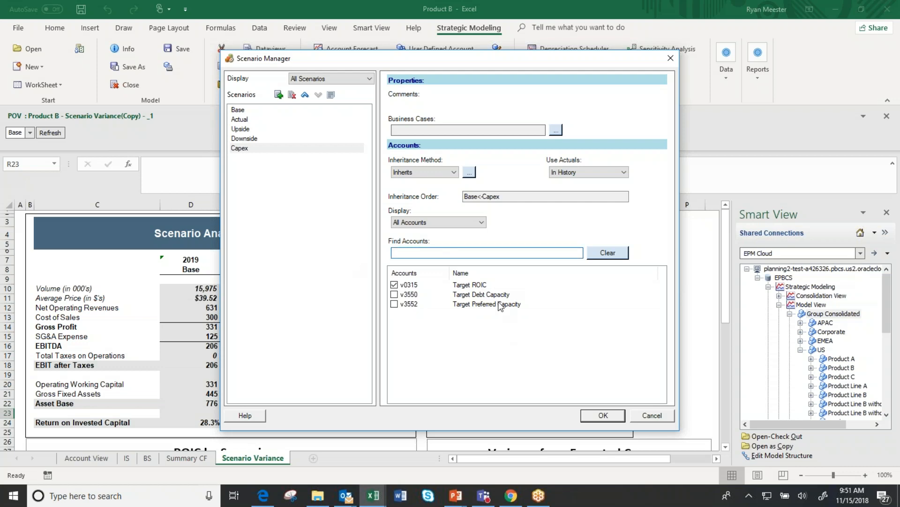
pyautogui.click(472, 223)
pyautogui.click(471, 237)
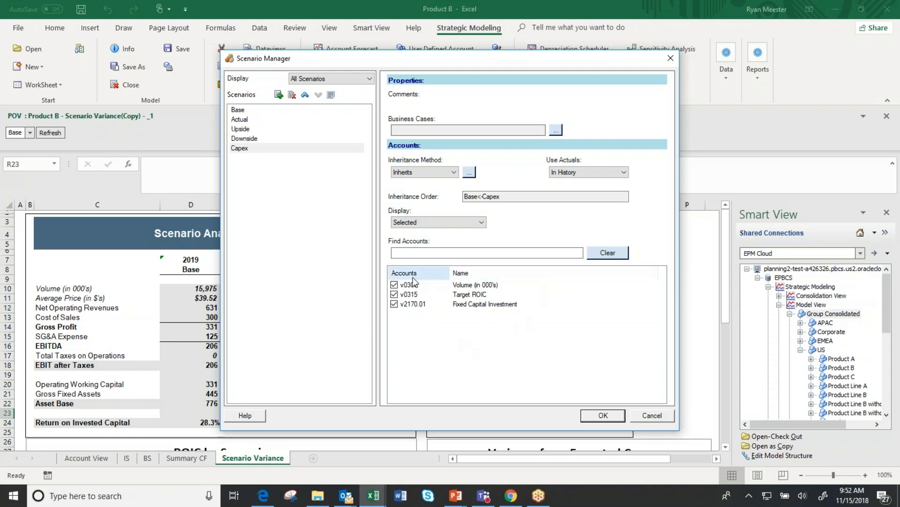
pyautogui.click(612, 416)
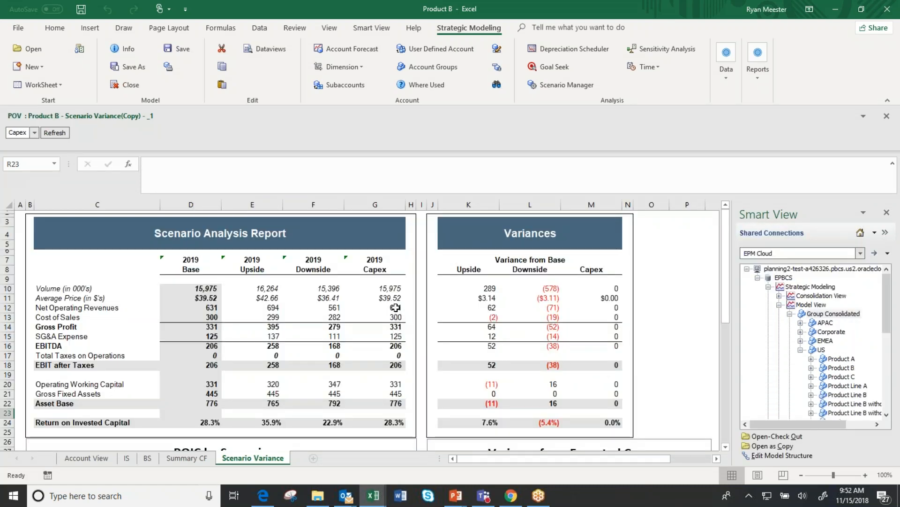
# Step: Inspect the 2019 Capex column and its Volume figure in the Scenario Analysis Report
pyautogui.click(389, 287)
pyautogui.press('Up')
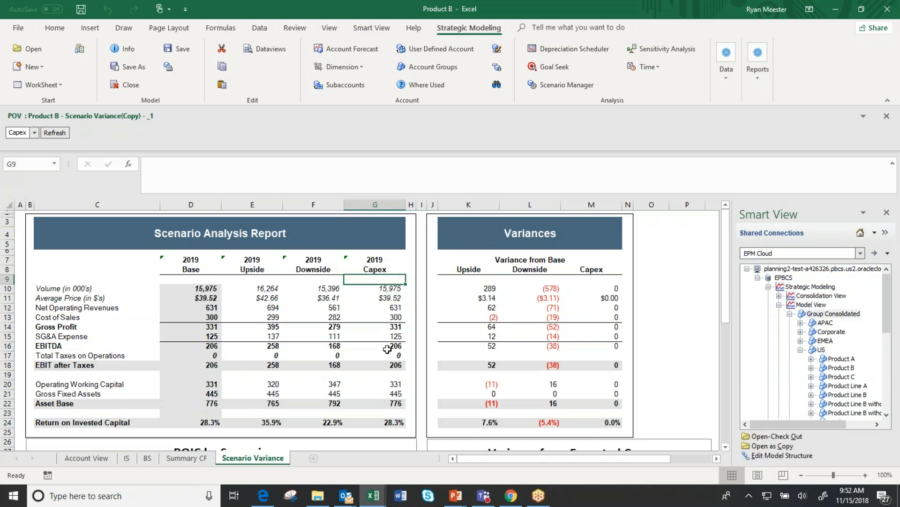
pyautogui.click(393, 290)
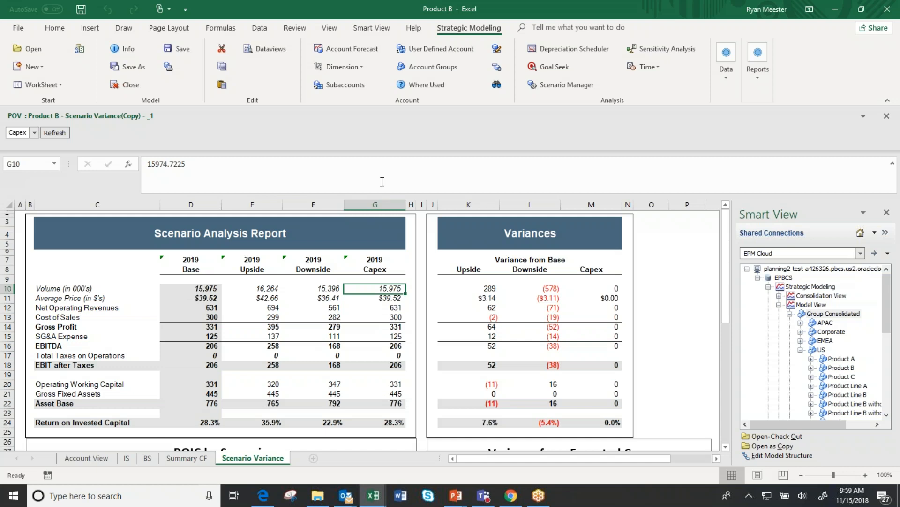
# Step: In the Account View sheet, set the 2019 Fixed Capital Investment to 120 and the 2019 Volume growth rate to 12
pyautogui.click(97, 460)
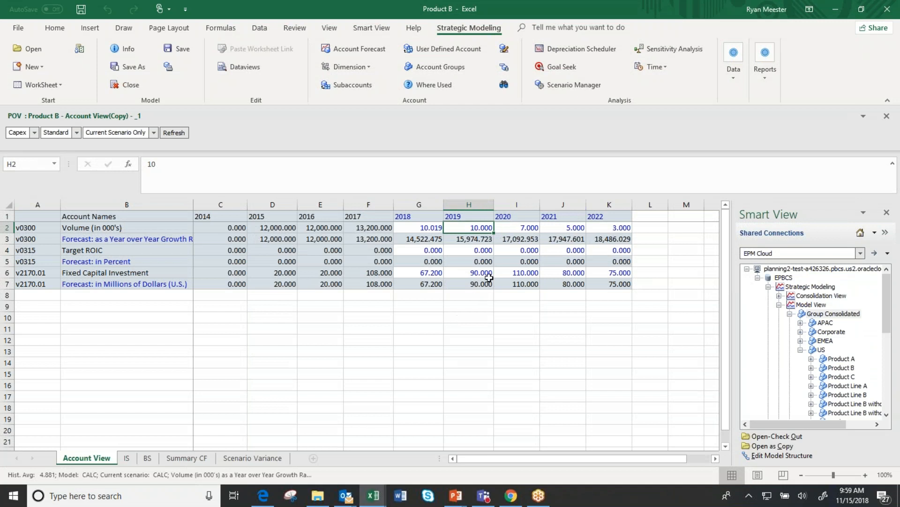
pyautogui.click(486, 271)
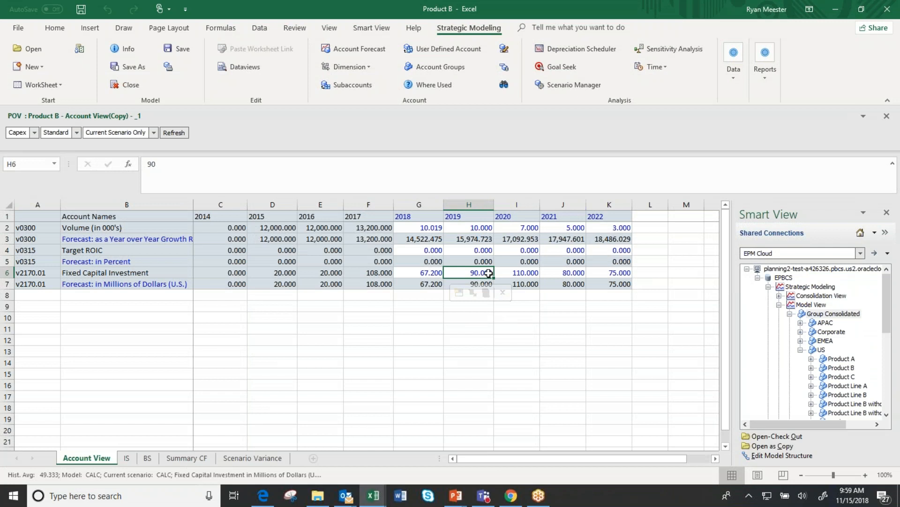
pyautogui.write('120')
pyautogui.press('Return')
pyautogui.click(469, 228)
pyautogui.write('12')
pyautogui.press('Return')
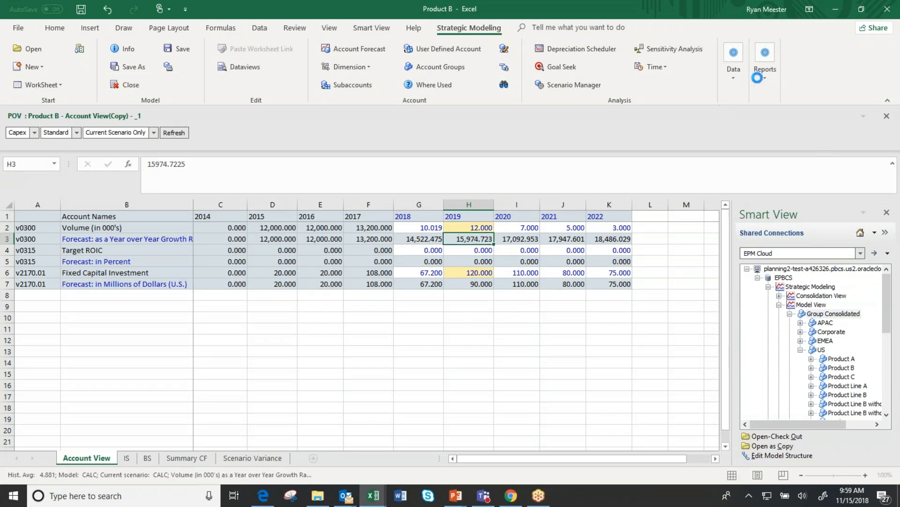
# Step: Calculate the current Capex scenario with the changed investment and volume inputs
pyautogui.click(734, 68)
pyautogui.click(812, 124)
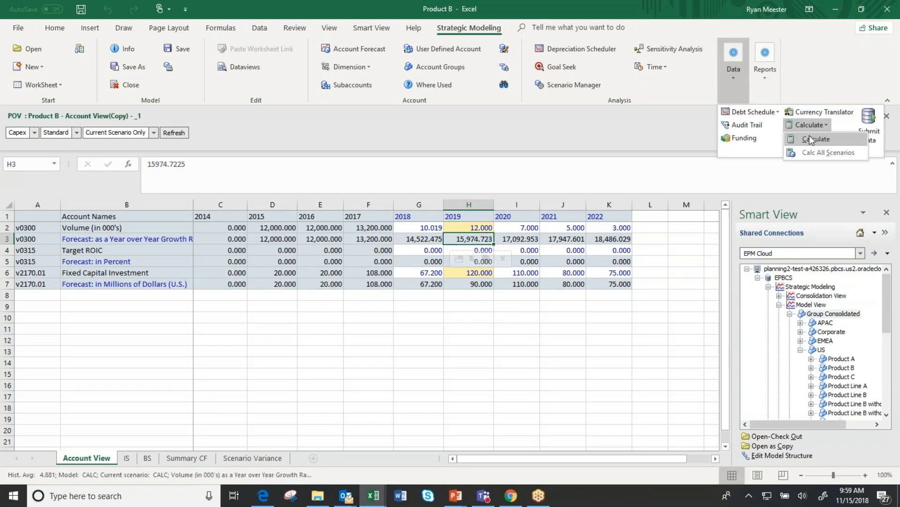
pyautogui.click(811, 145)
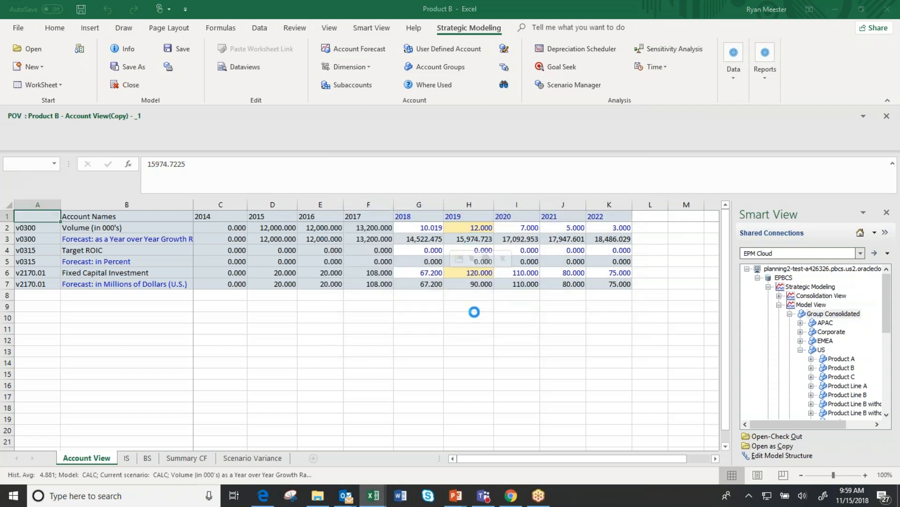
# Step: In the Scenario Variance sheet, examine the Capex return on invested capital, gross fixed assets variance, and volume figures against Base
pyautogui.click(252, 457)
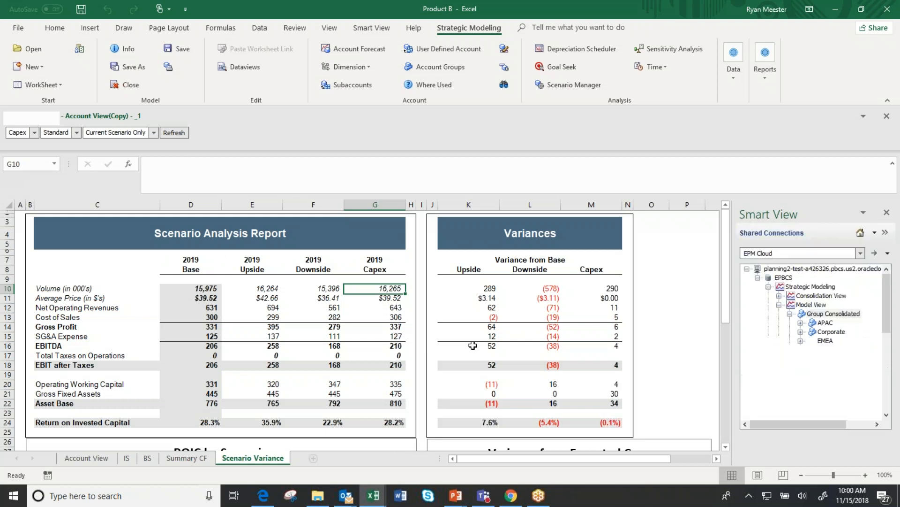
pyautogui.click(404, 407)
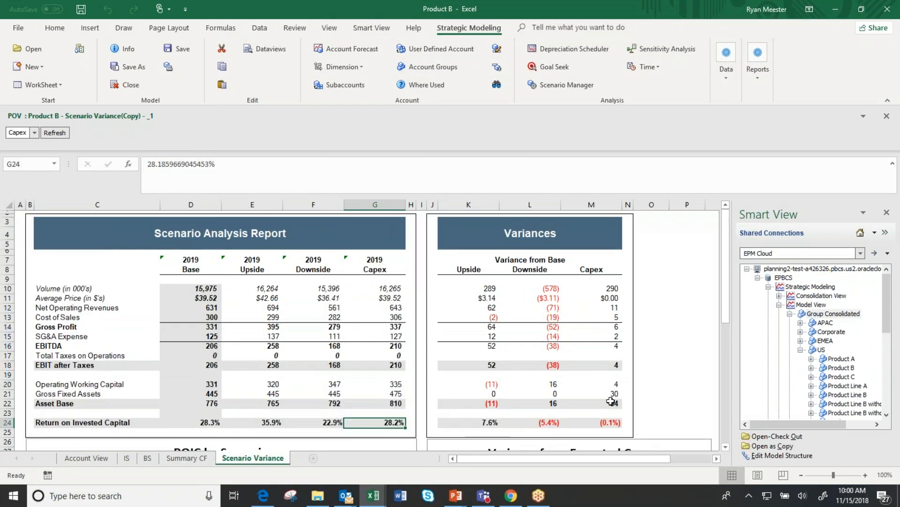
pyautogui.click(618, 394)
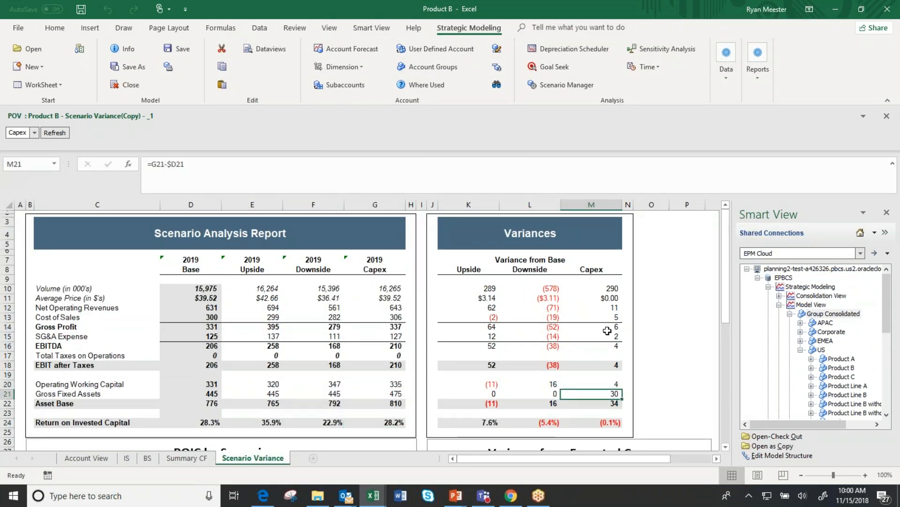
pyautogui.click(611, 288)
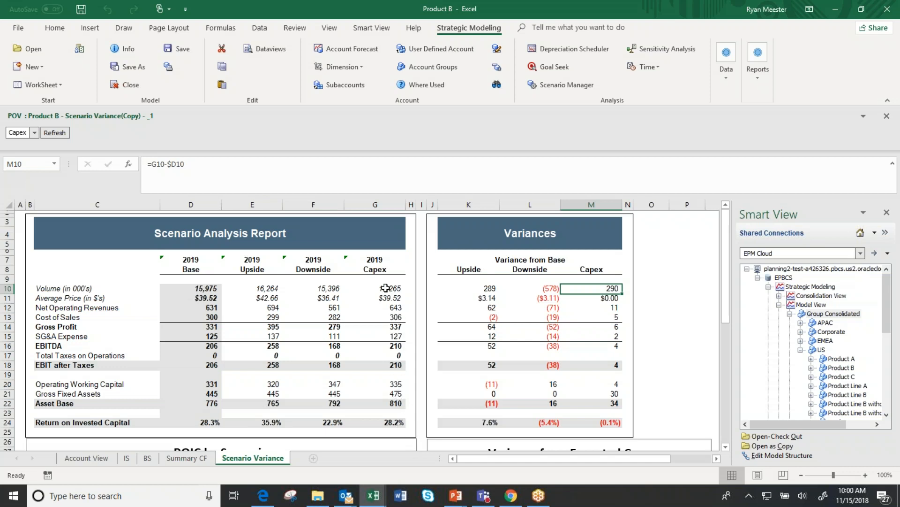
pyautogui.click(385, 288)
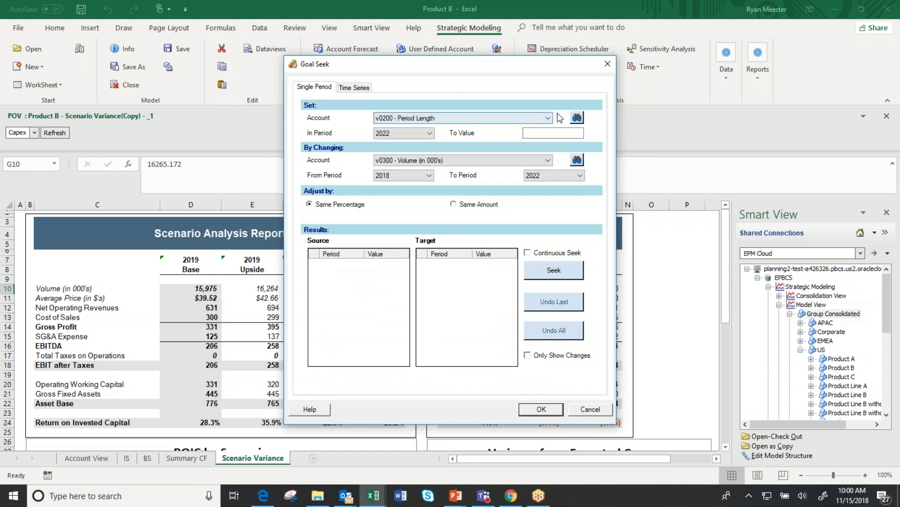
# Step: Find the v6430:966 Return on Invested Capital account and make it the account to set in the single-period Goal Seek
pyautogui.click(576, 119)
pyautogui.write('return on inve')
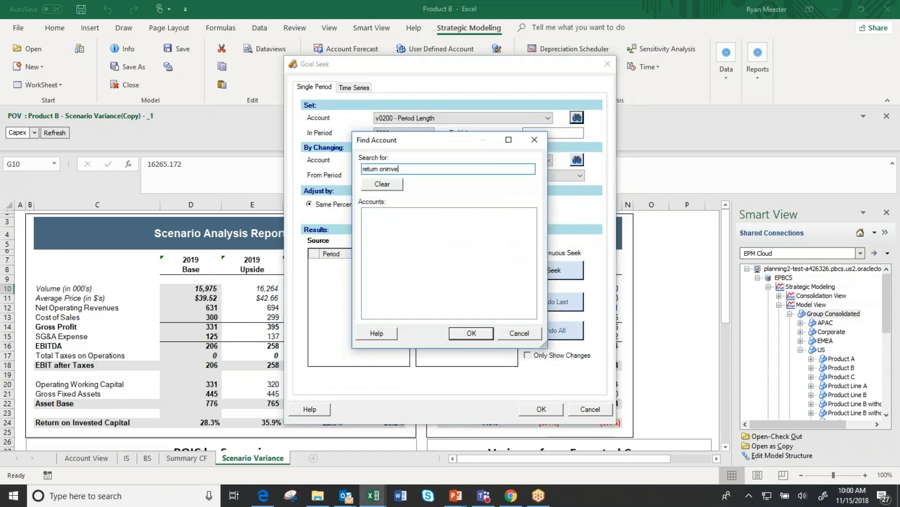
pyautogui.press('BackSpace')
pyautogui.press('BackSpace')
pyautogui.press('BackSpace')
pyautogui.press('BackSpace')
pyautogui.write('invest')
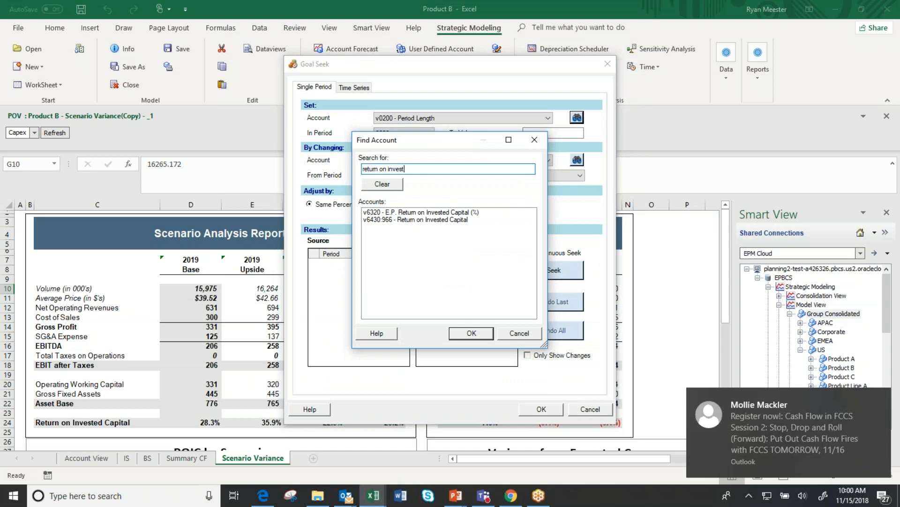
pyautogui.doubleClick(434, 219)
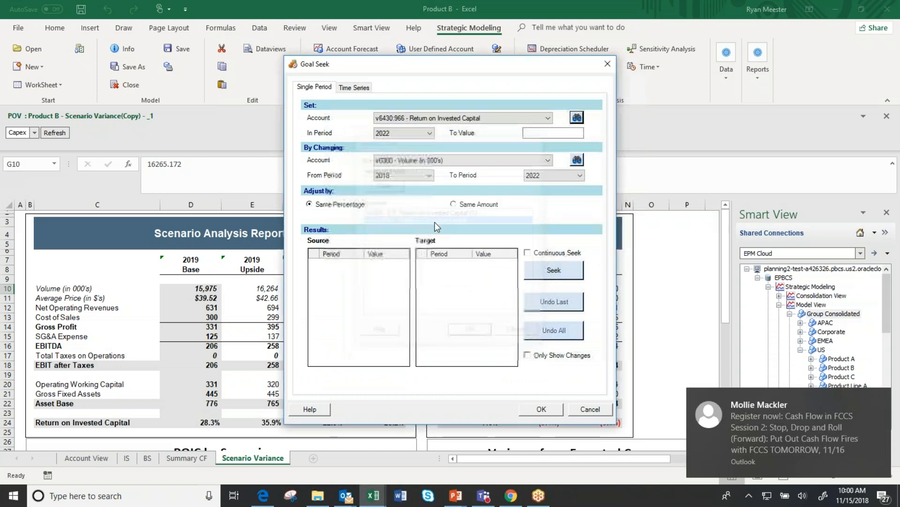
# Step: Set the goal seek's target period to 2019 and its target value to 28.3
pyautogui.click(417, 133)
pyautogui.click(404, 149)
pyautogui.click(563, 132)
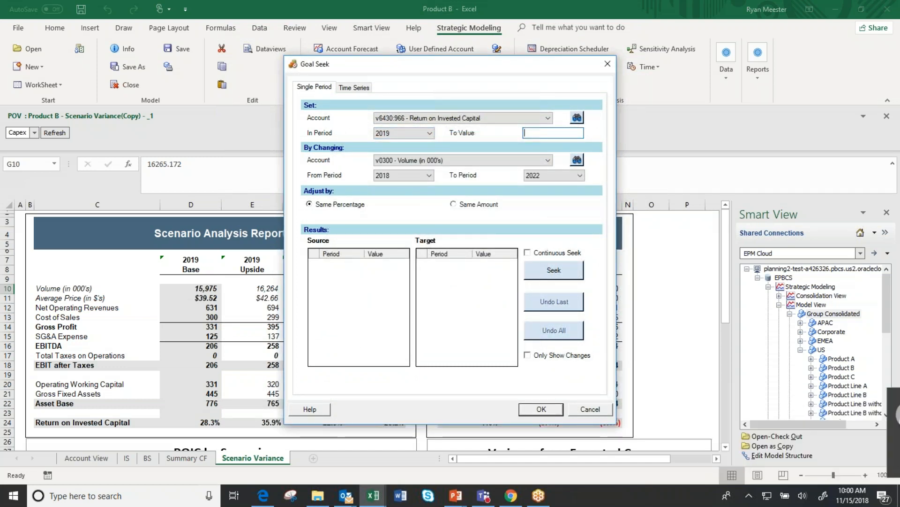
pyautogui.write('28.3')
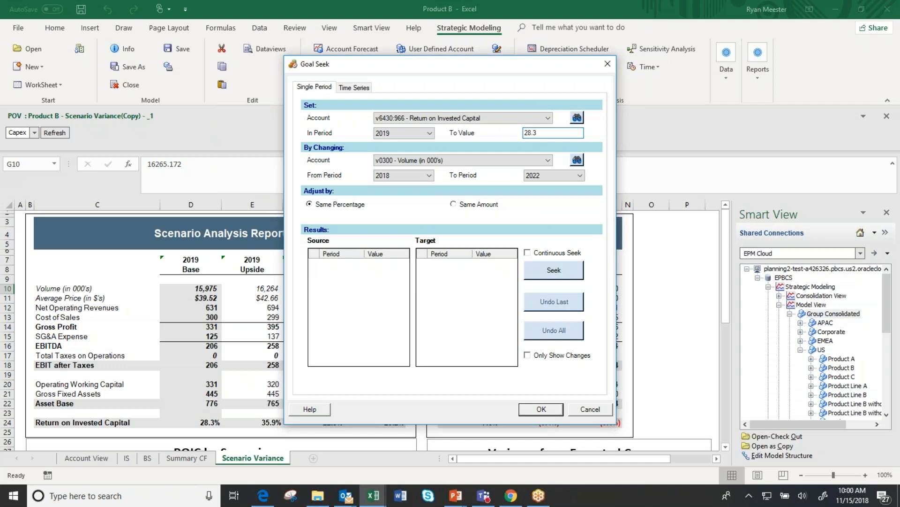
# Step: Restrict the Volume adjustment to 2019 through 2019 and run the goal seek
pyautogui.click(429, 176)
pyautogui.click(403, 194)
pyautogui.click(555, 178)
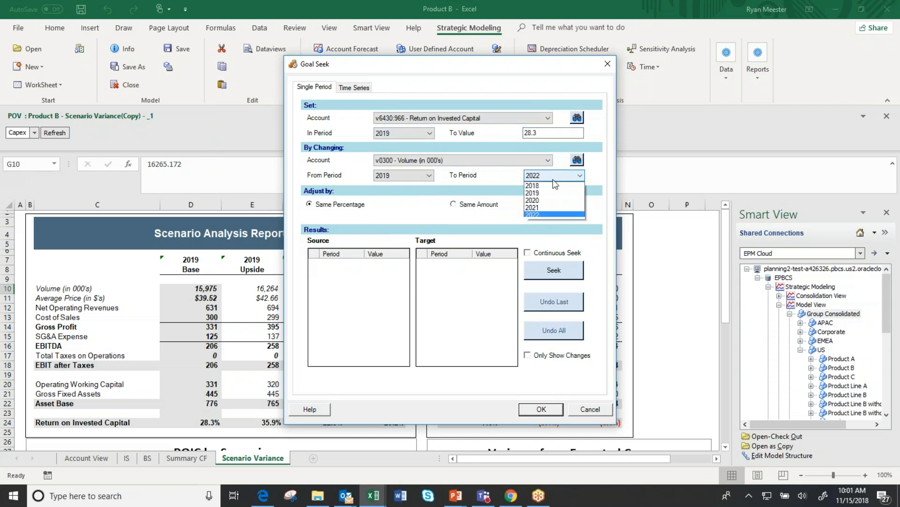
pyautogui.click(553, 223)
pyautogui.click(555, 272)
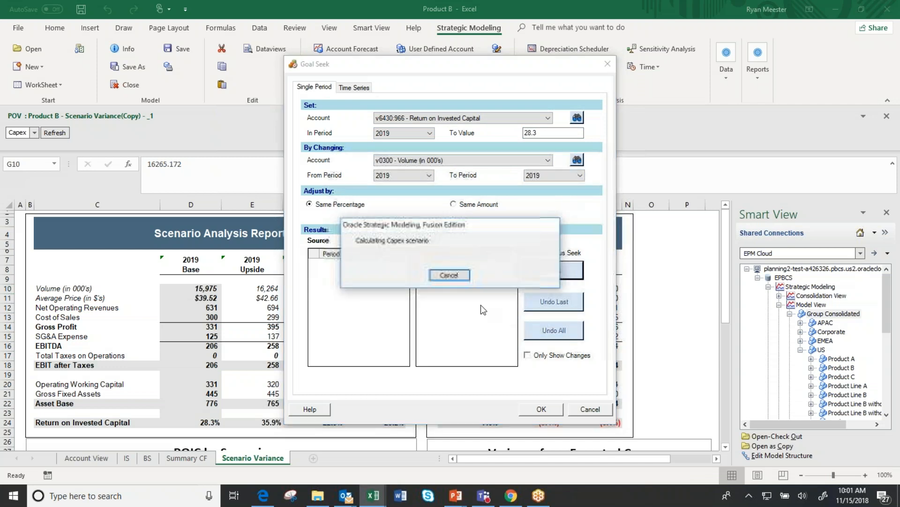
# Step: Check the sought 2019 Volume and Return on Invested Capital values, then accept them and refresh the Scenario Analysis Report
pyautogui.click(336, 318)
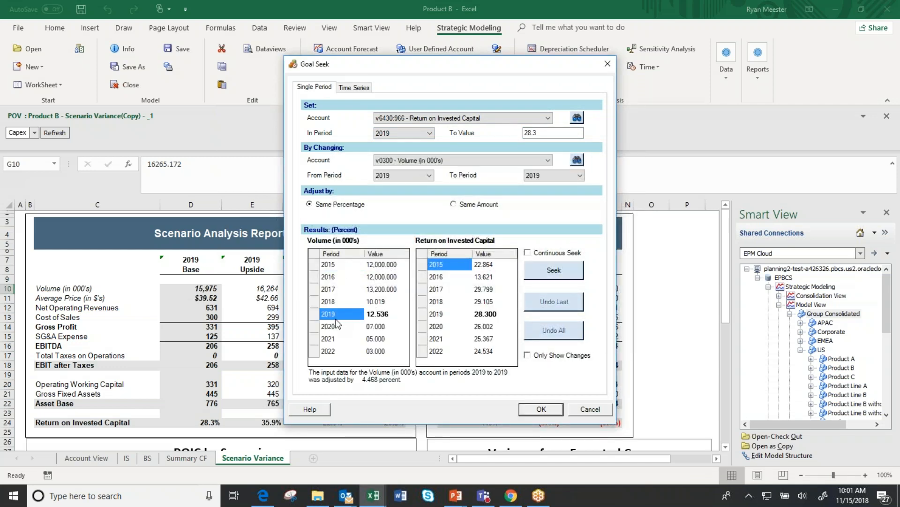
pyautogui.click(383, 315)
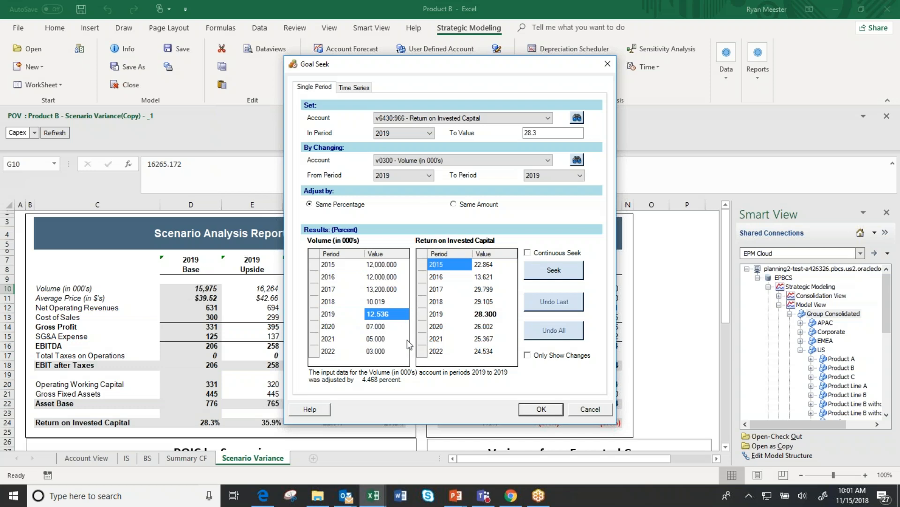
pyautogui.click(490, 315)
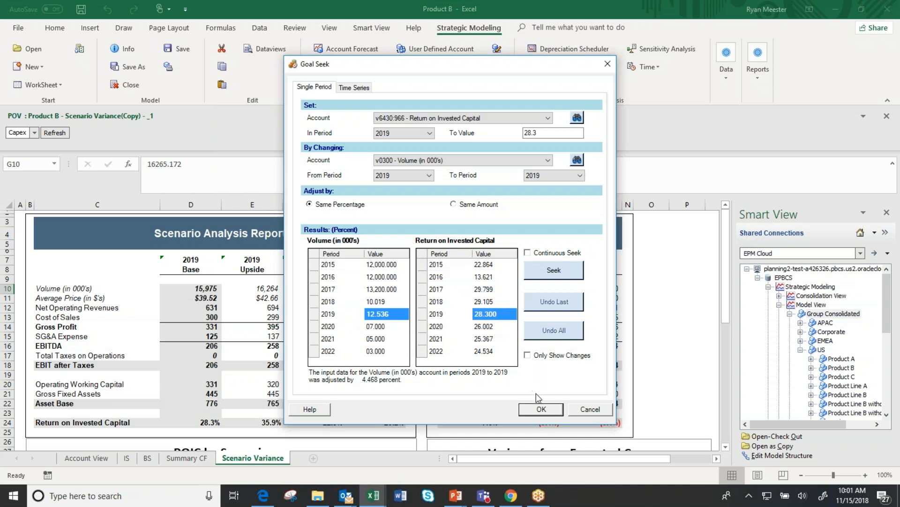
pyautogui.click(541, 409)
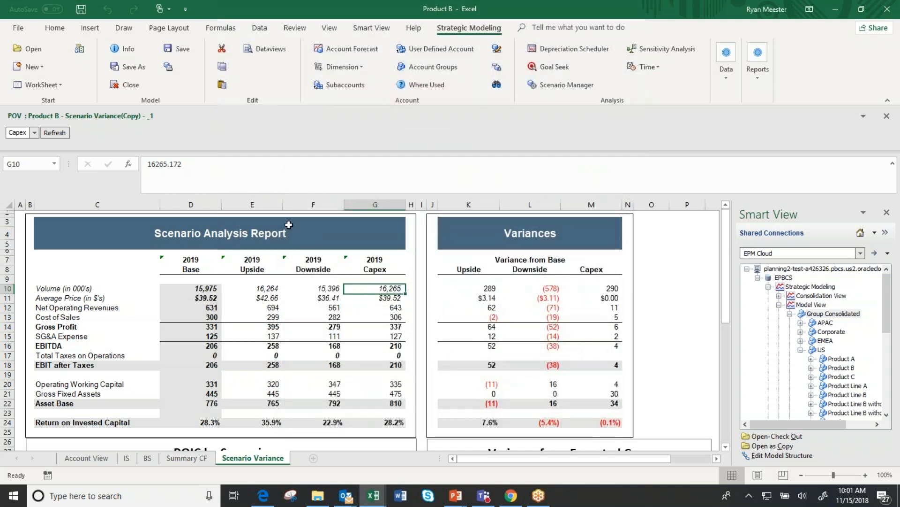
pyautogui.click(54, 132)
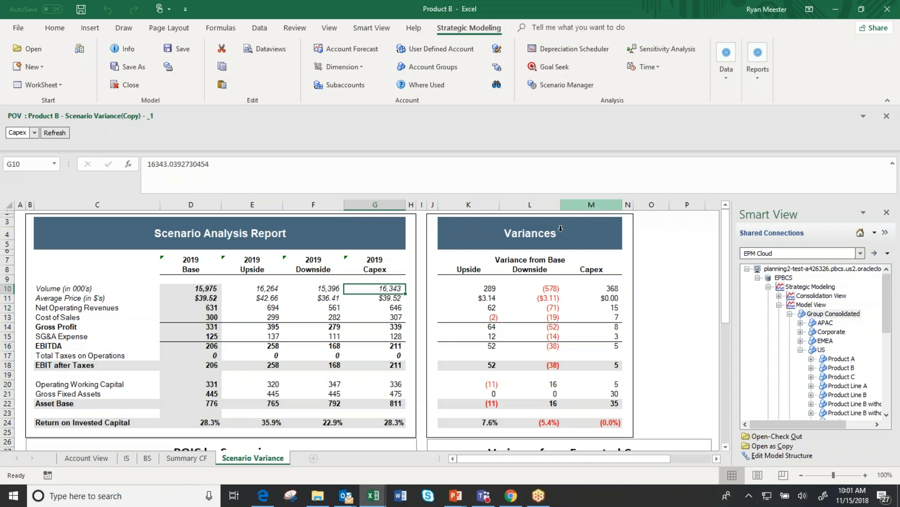
# Step: Examine the Time Series options of Goal Seek, and close it without seeking
pyautogui.click(554, 67)
pyautogui.moveTo(406, 69); pyautogui.dragTo(555, 96)
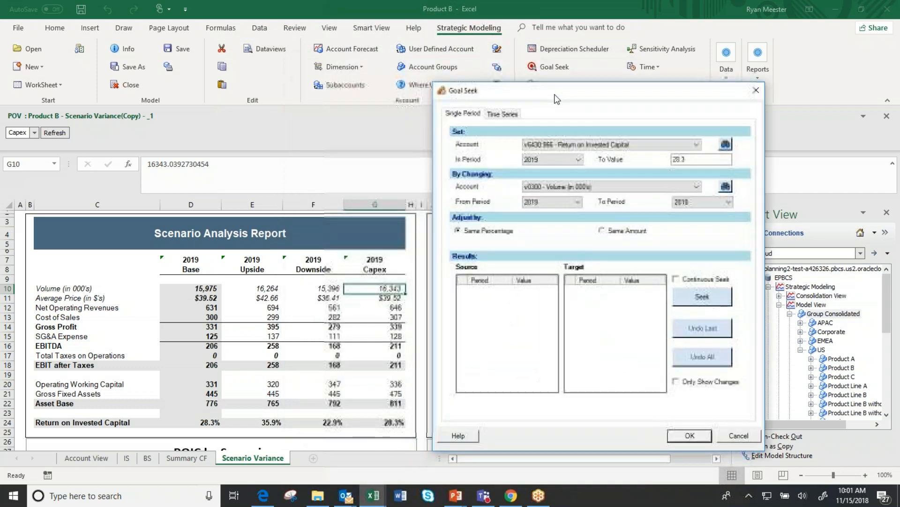
pyautogui.click(511, 113)
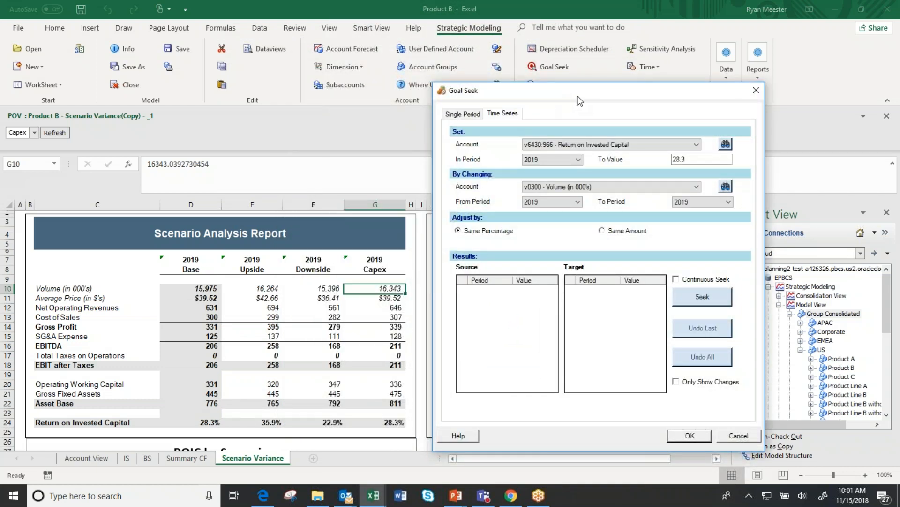
pyautogui.moveTo(594, 95); pyautogui.dragTo(605, 77)
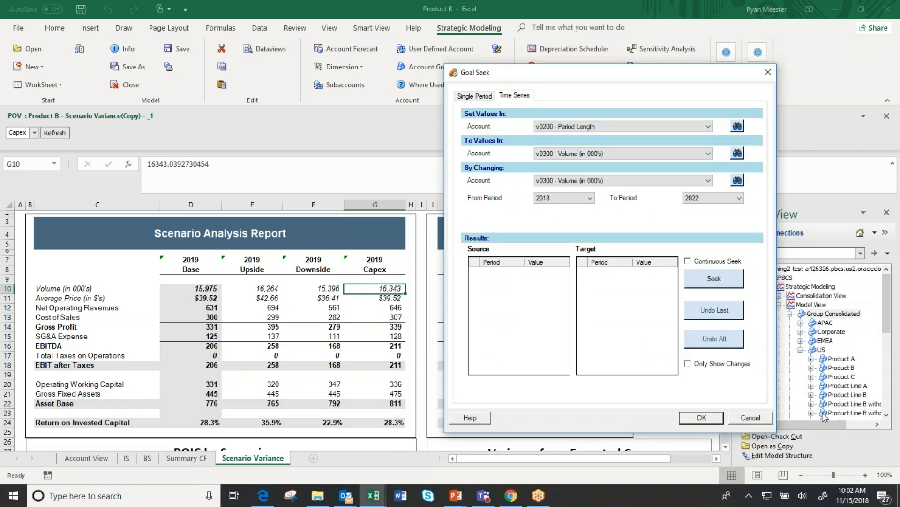
pyautogui.click(764, 417)
# Step: In the Account View sheet, set the 2019 Target ROIC to 29
pyautogui.click(93, 458)
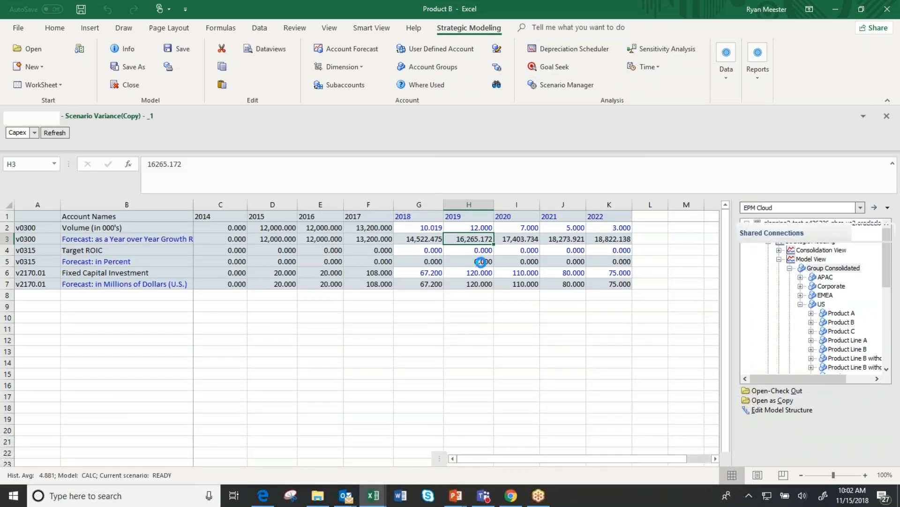
pyautogui.click(480, 250)
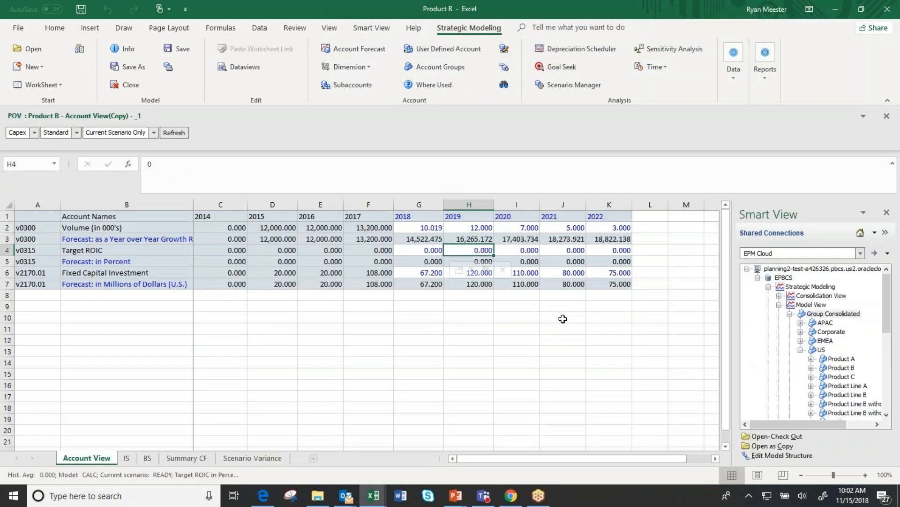
pyautogui.write('0')
pyautogui.press('Return')
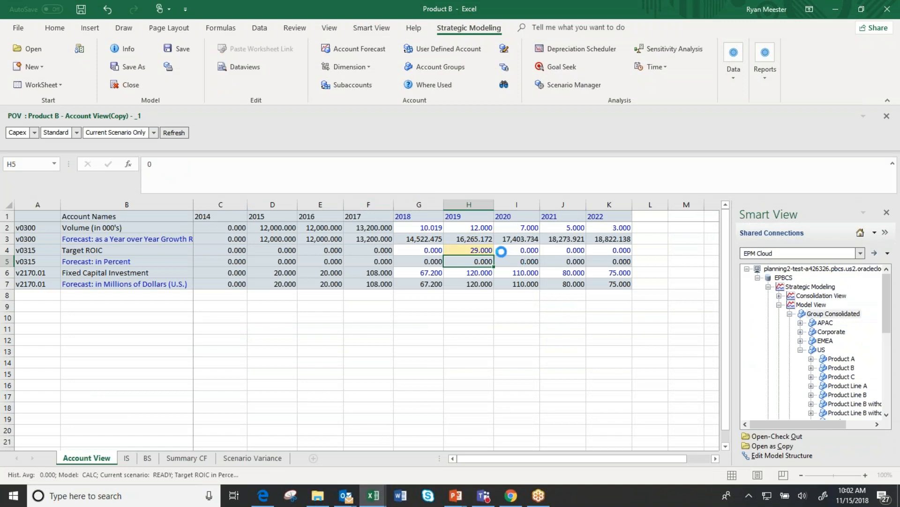
# Step: Copy the 2019 Target ROIC value into 2020, 2021 and 2022
pyautogui.click(478, 251)
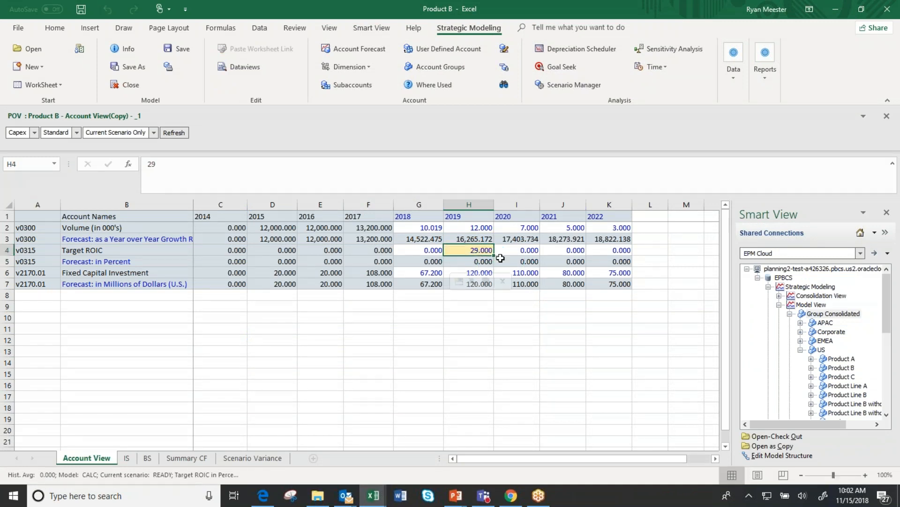
pyautogui.hotkey('ctrl', 'c')
pyautogui.press('Right')
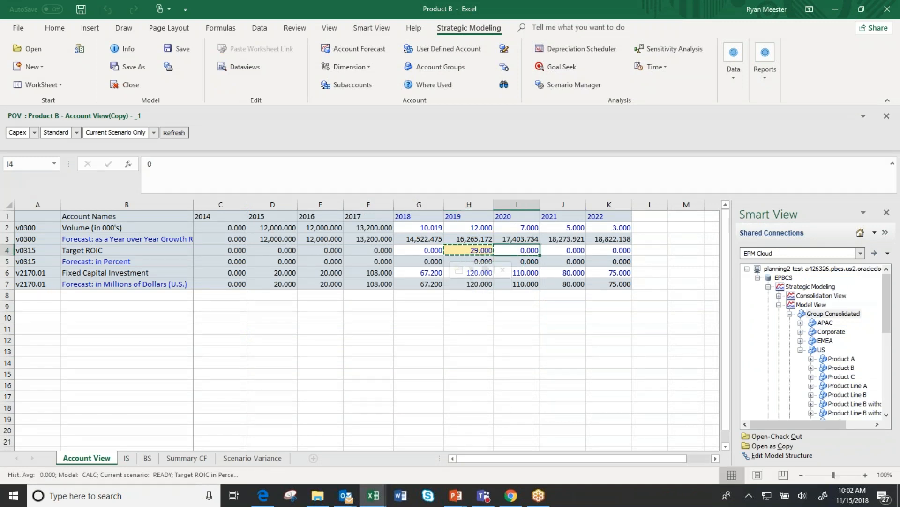
pyautogui.press('Right')
pyautogui.hotkey('shift', 'Right')
pyautogui.hotkey('shift', 'Right')
pyautogui.press('Left')
pyautogui.hotkey('ctrl', 'v')
pyautogui.press('Right')
pyautogui.hotkey('ctrl', 'v')
pyautogui.press('Right')
pyautogui.hotkey('ctrl', 'v')
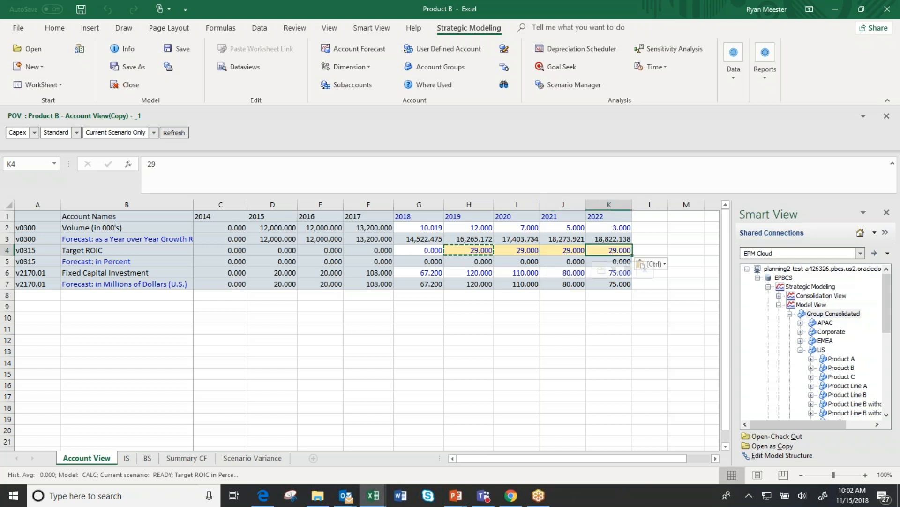
# Step: Calculate the current Capex scenario with the new Target ROIC values
pyautogui.click(742, 83)
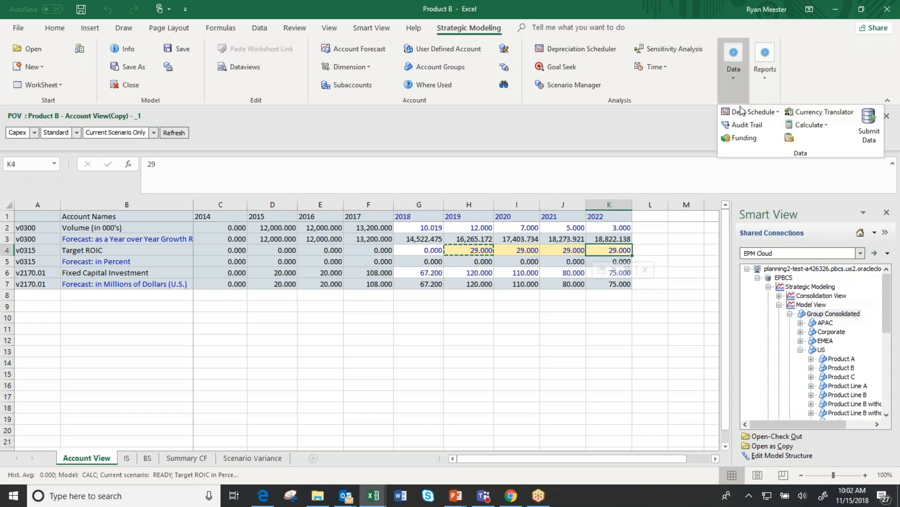
pyautogui.moveTo(798, 133)
pyautogui.click(811, 147)
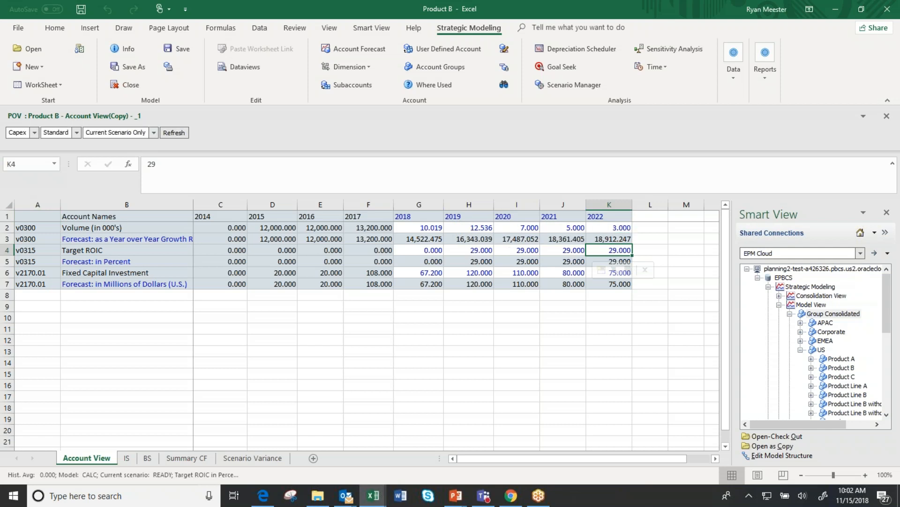
# Step: In Goal Seek's Time Series options, set the account whose values are sought to v6430:966 - Return on Invested Capital
pyautogui.click(568, 84)
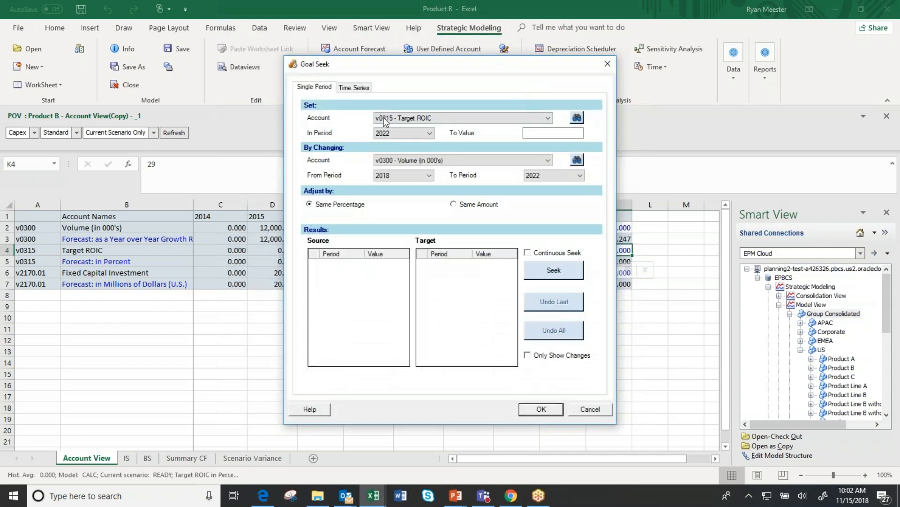
pyautogui.click(345, 88)
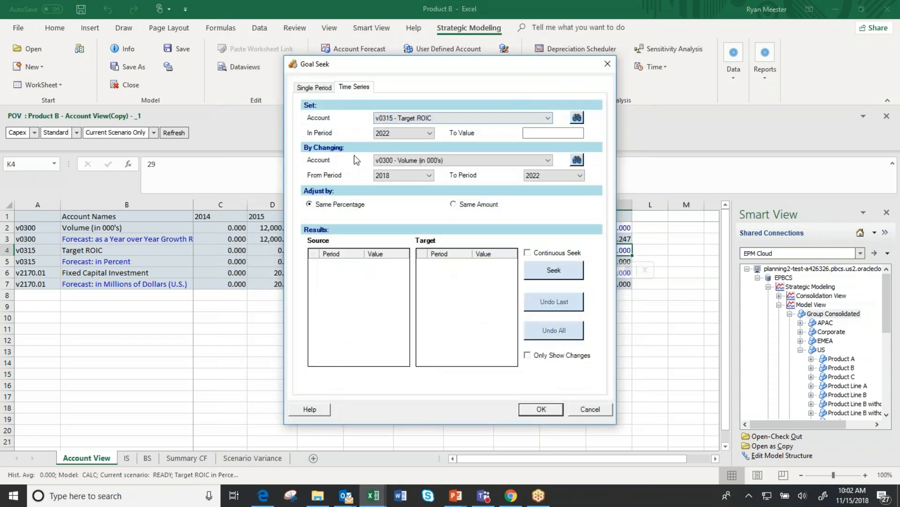
pyautogui.moveTo(461, 67); pyautogui.dragTo(601, 83)
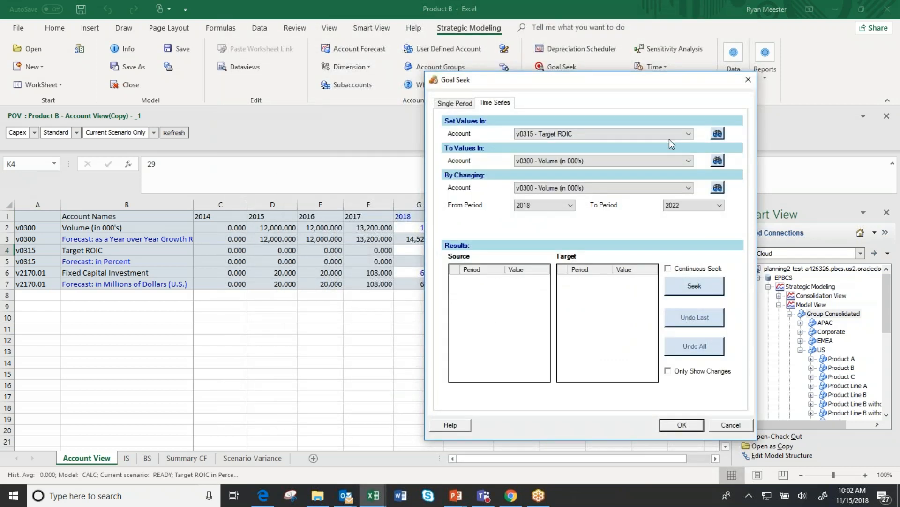
pyautogui.click(718, 133)
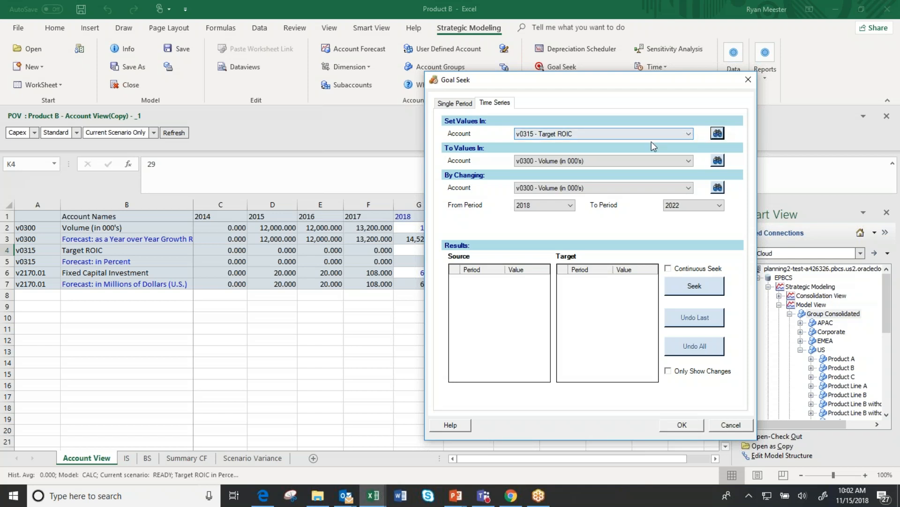
pyautogui.write('retu')
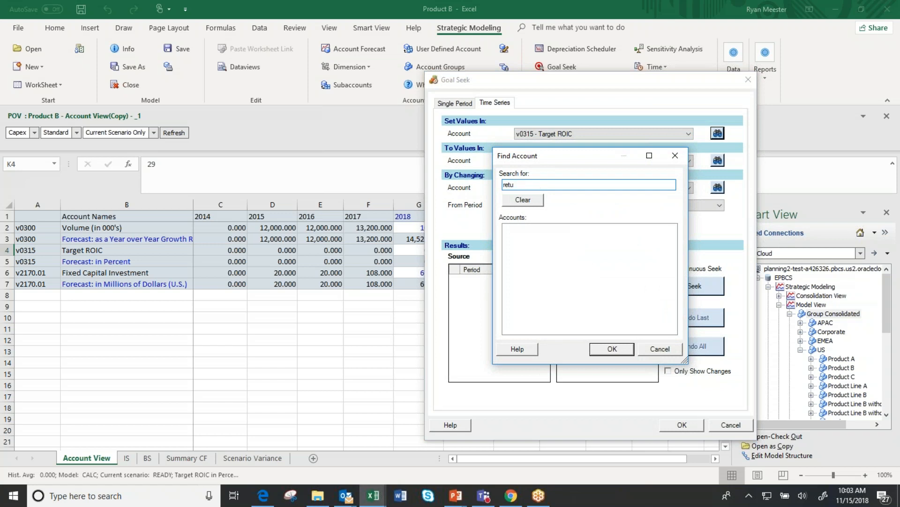
pyautogui.write('n onrn on inv')
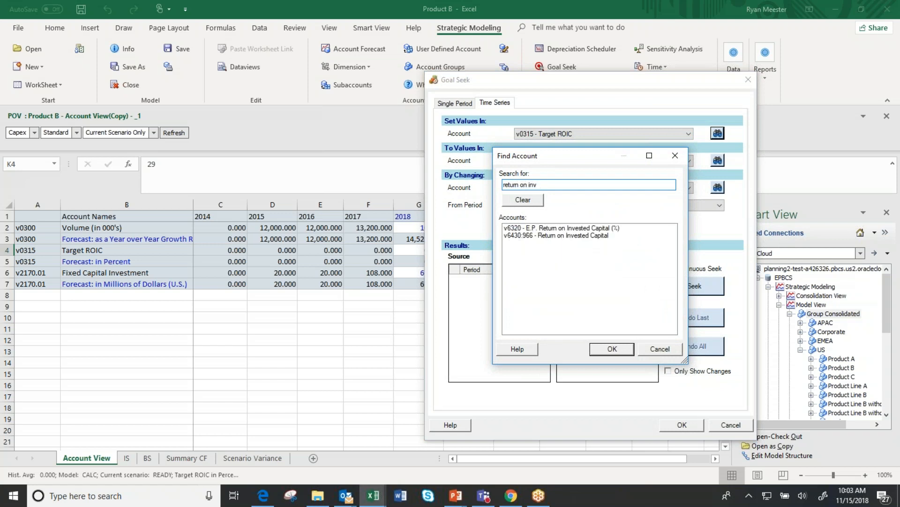
pyautogui.doubleClick(569, 235)
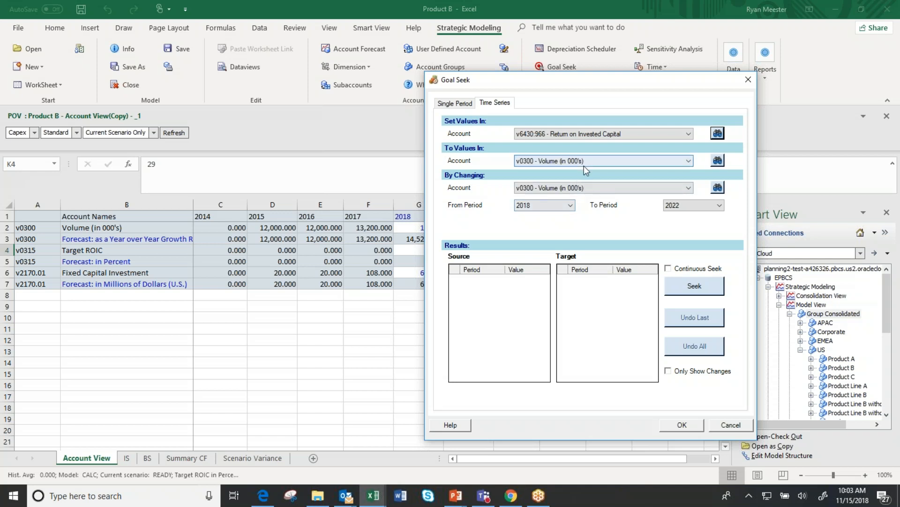
# Step: Use v0315 - Target ROIC as the account with the values to reach, and start the volume changes from period 2019
pyautogui.click(717, 160)
pyautogui.write('targe')
pyautogui.click(551, 228)
pyautogui.doubleClick(551, 230)
pyautogui.click(570, 206)
pyautogui.click(560, 223)
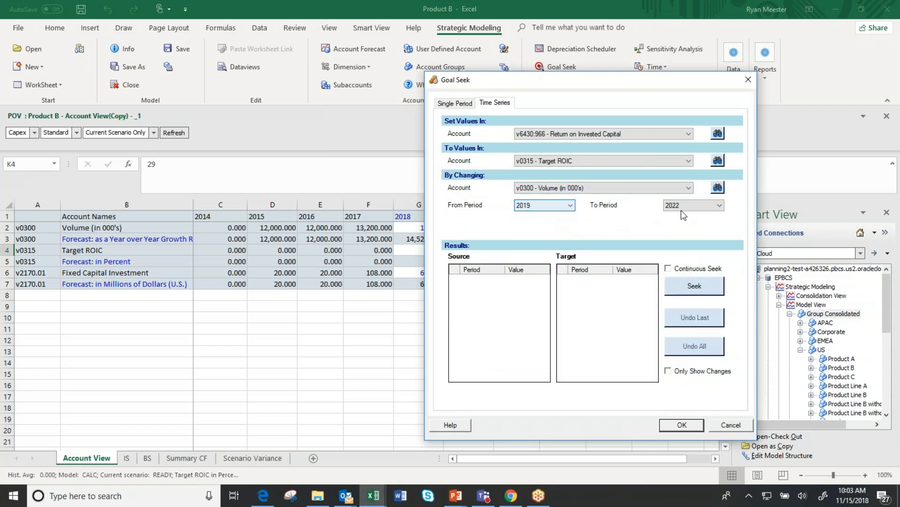
# Step: Run the goal seek, accept the adjusted volumes, and refresh the Account View sheet
pyautogui.click(697, 291)
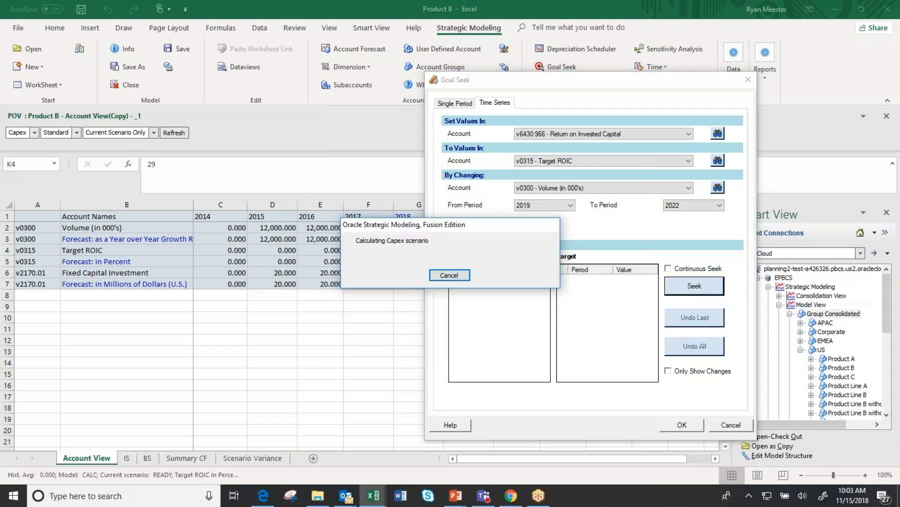
pyautogui.click(523, 332)
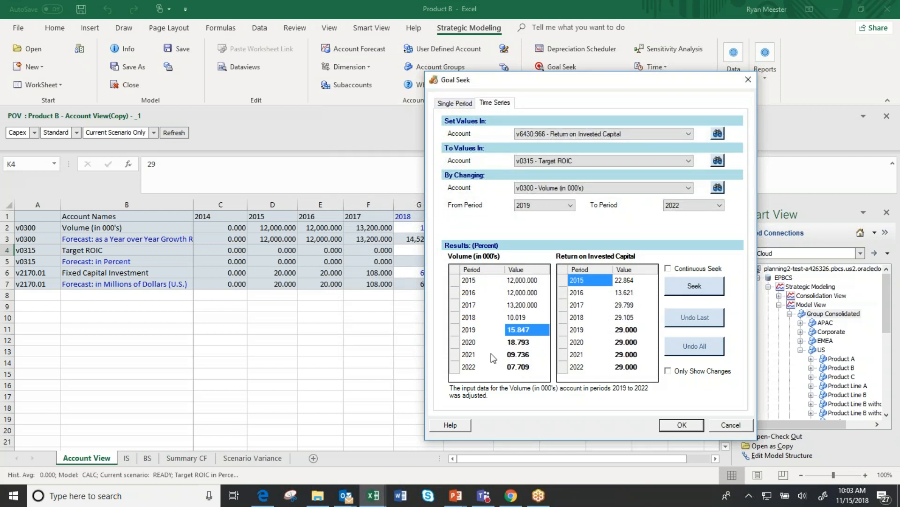
pyautogui.click(680, 425)
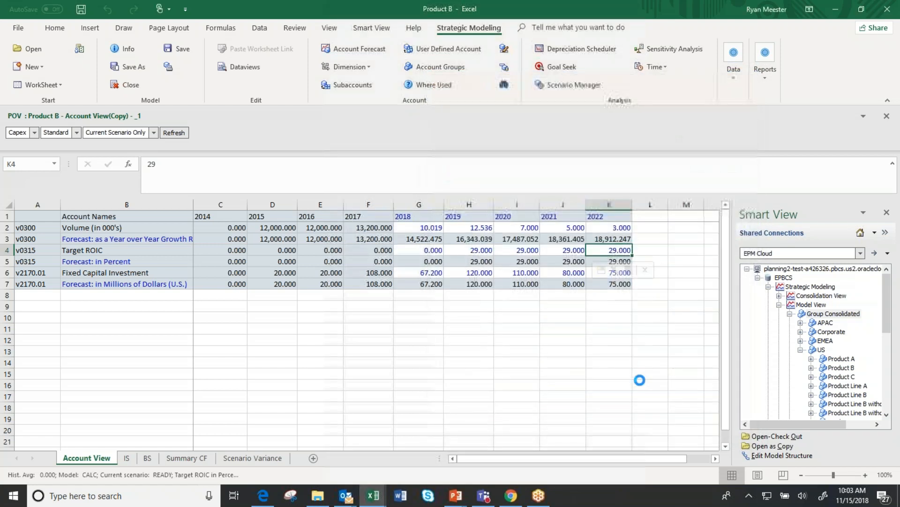
pyautogui.click(174, 132)
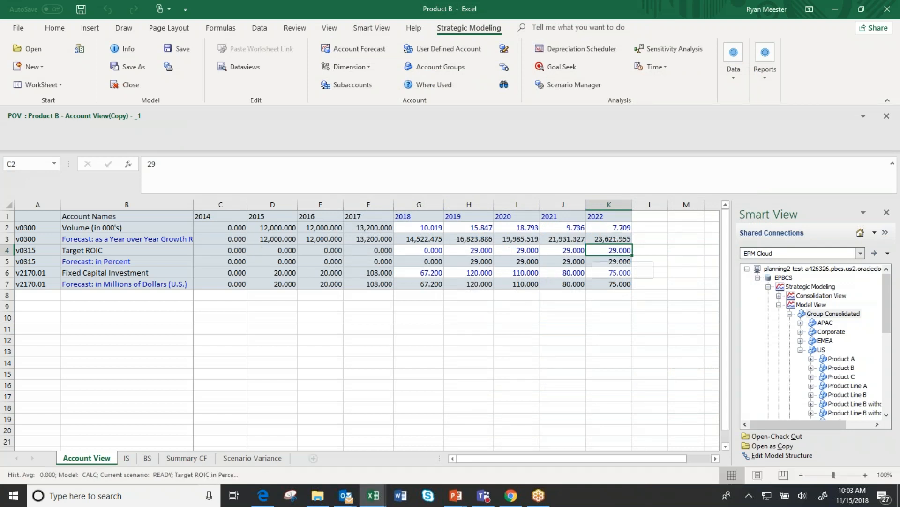
pyautogui.click(471, 228)
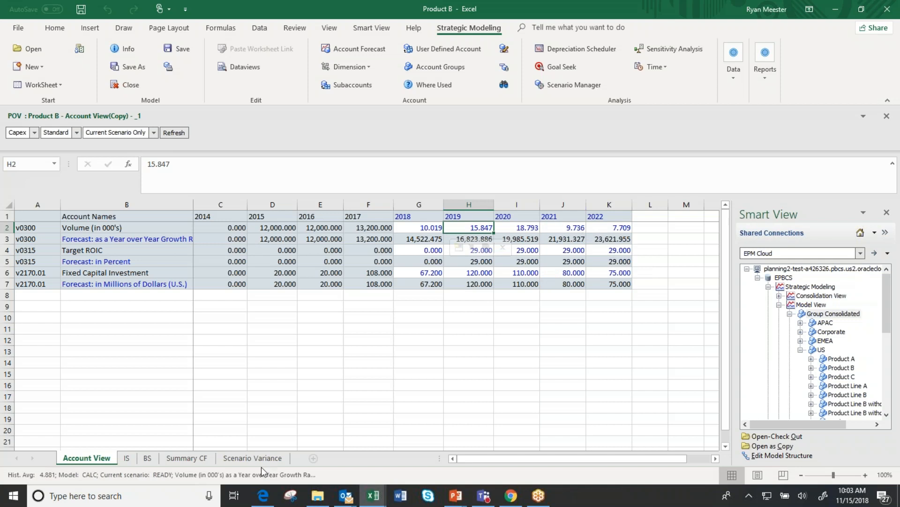
# Step: Review the IS and Summary CF sheets, and check the audit trail of the 2020 Fixed Capital Investment
pyautogui.click(128, 457)
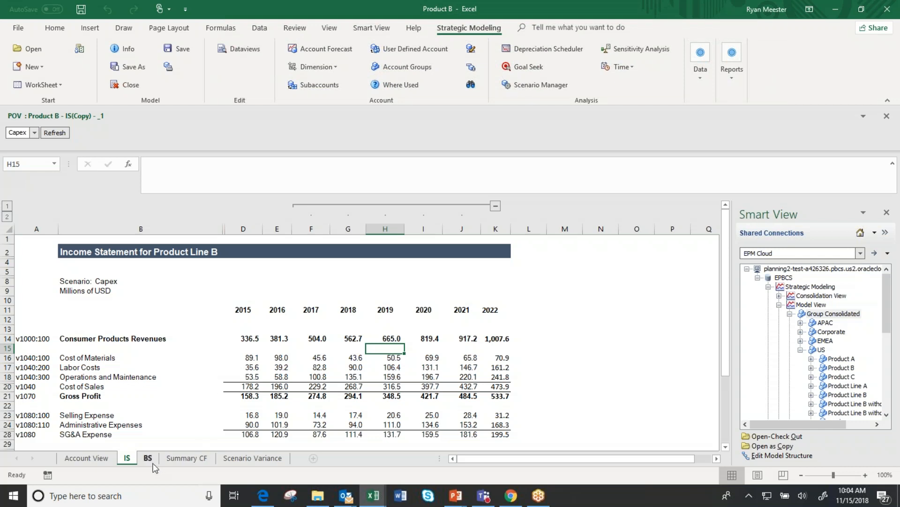
pyautogui.click(177, 461)
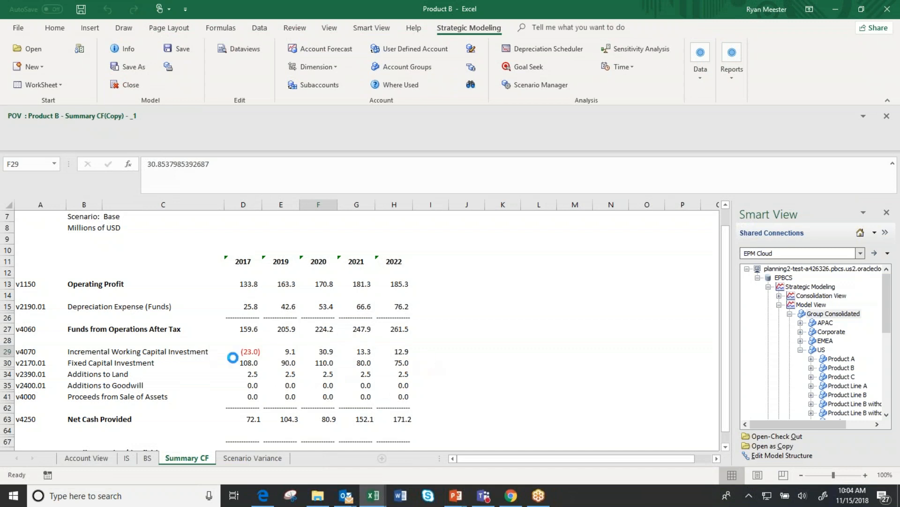
pyautogui.click(327, 365)
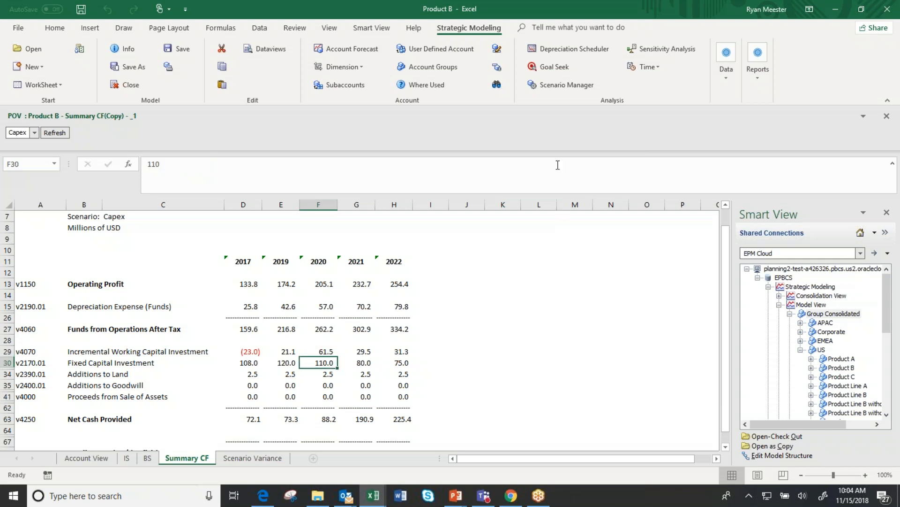
pyautogui.click(730, 71)
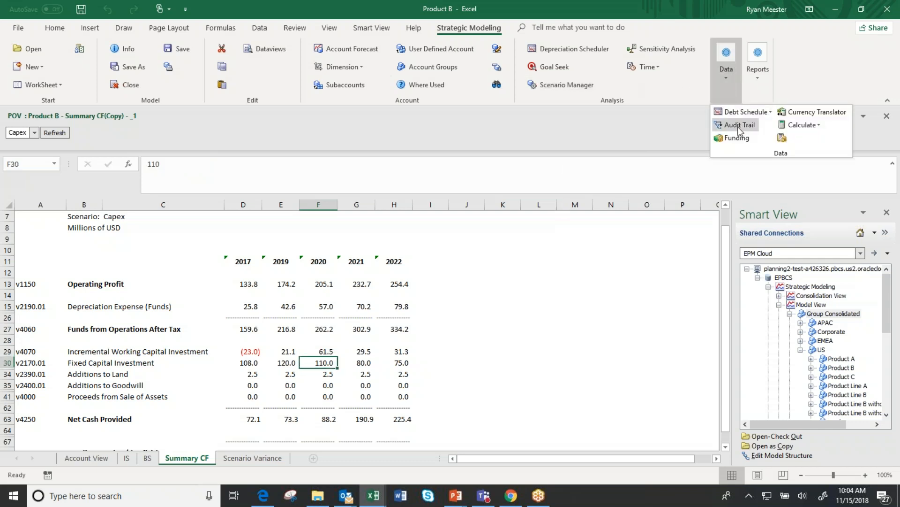
pyautogui.click(739, 124)
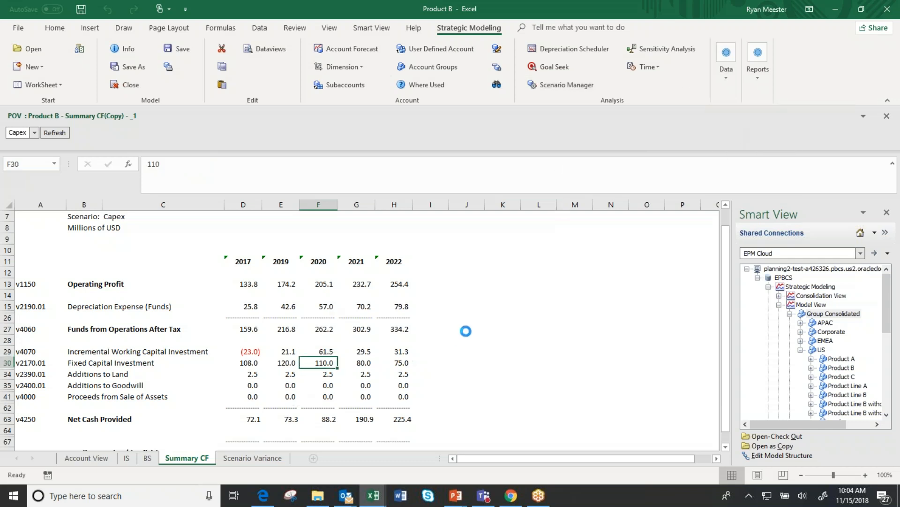
pyautogui.click(577, 135)
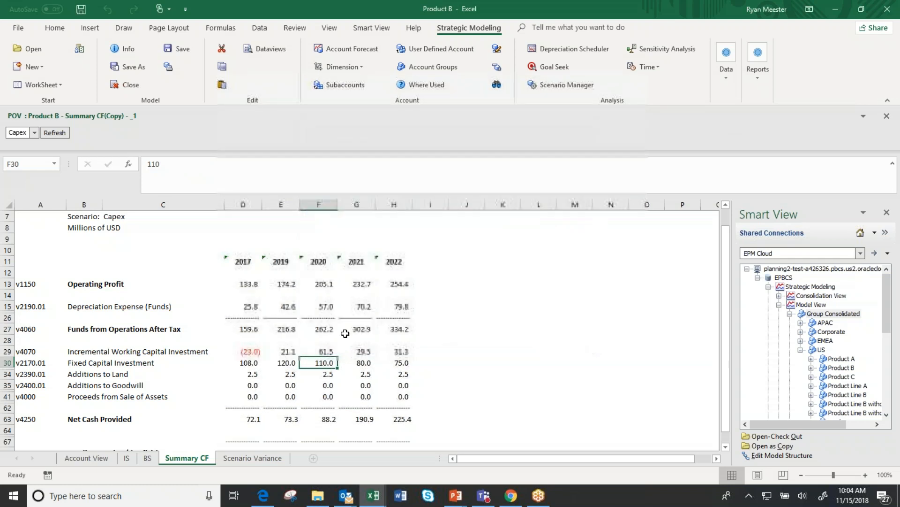
# Step: Trace the 2020 Incremental Working Capital Investment in the audit trail down to Increase in Inventory, and close the analysis
pyautogui.click(324, 352)
pyautogui.click(726, 66)
pyautogui.click(739, 124)
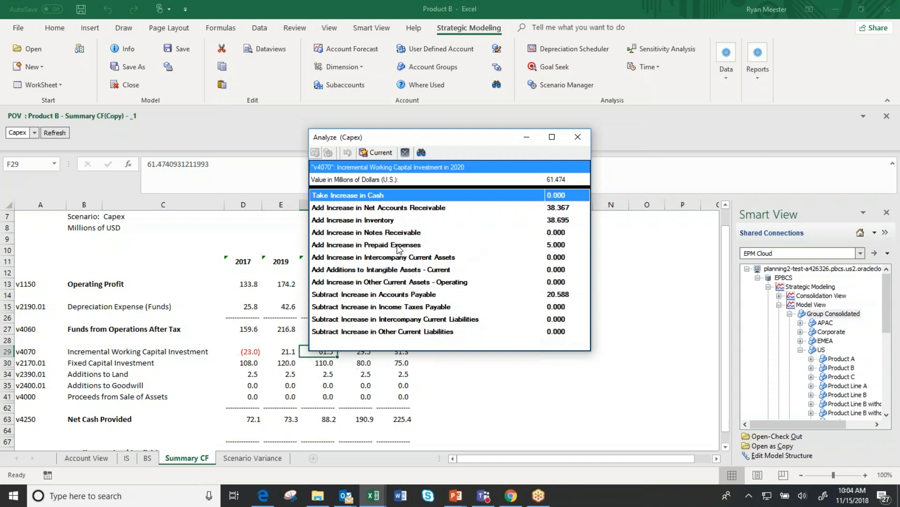
pyautogui.doubleClick(555, 221)
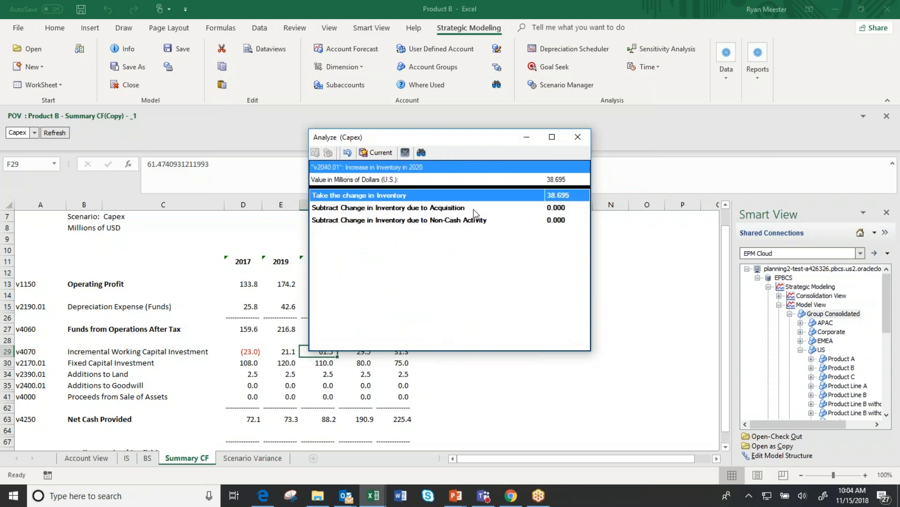
pyautogui.click(435, 221)
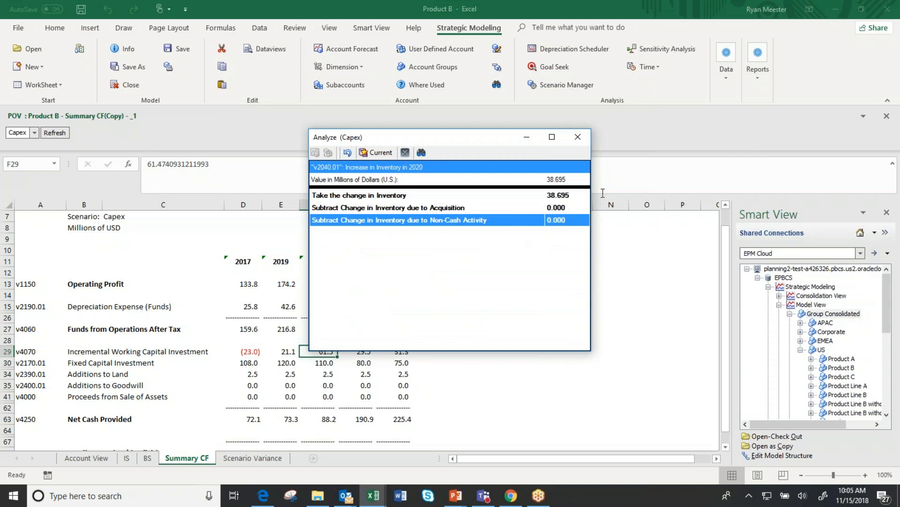
pyautogui.click(434, 208)
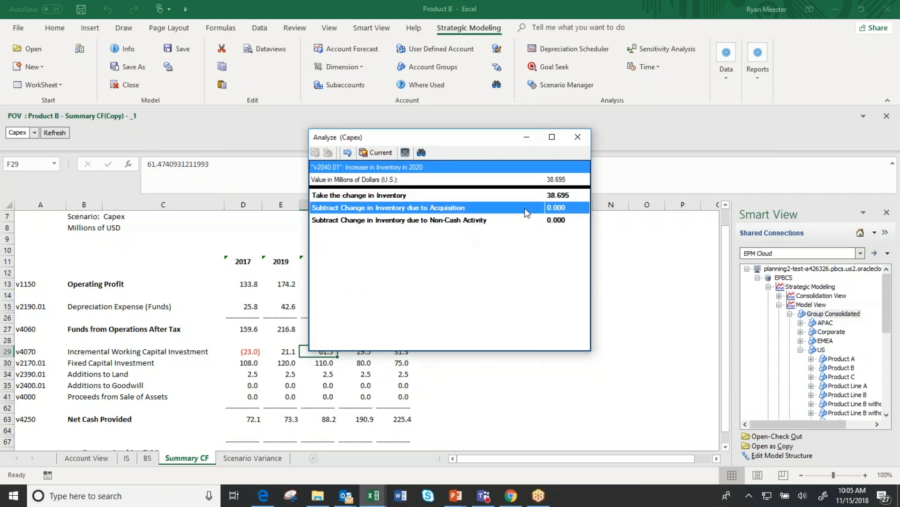
pyautogui.click(493, 221)
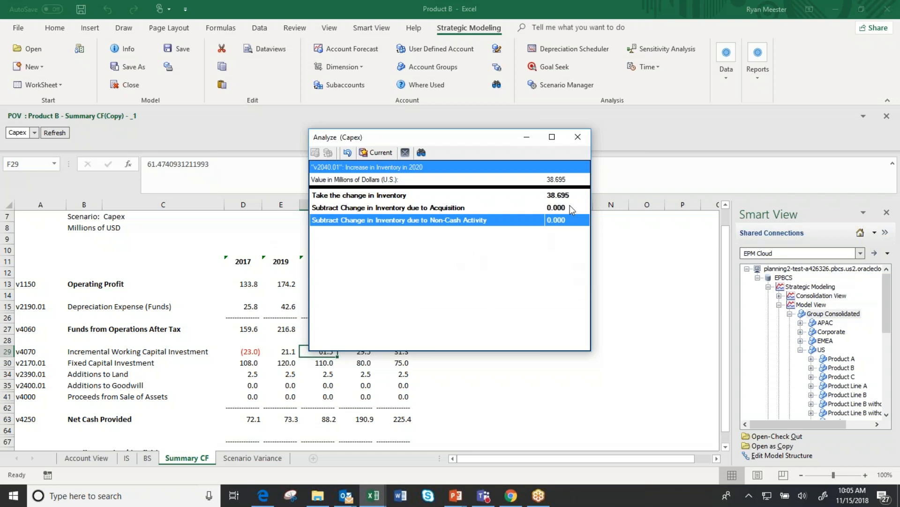
pyautogui.click(577, 137)
# Step: Switch to the Group Consolidated workbook and examine the Value Build sheet's entity values, value gap and value contribution per share chart
pyautogui.moveTo(374, 495)
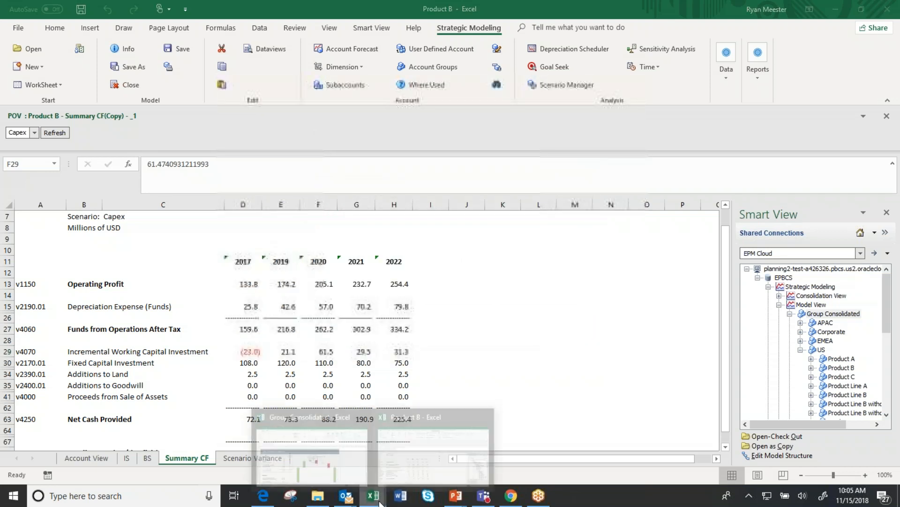
pyautogui.click(312, 450)
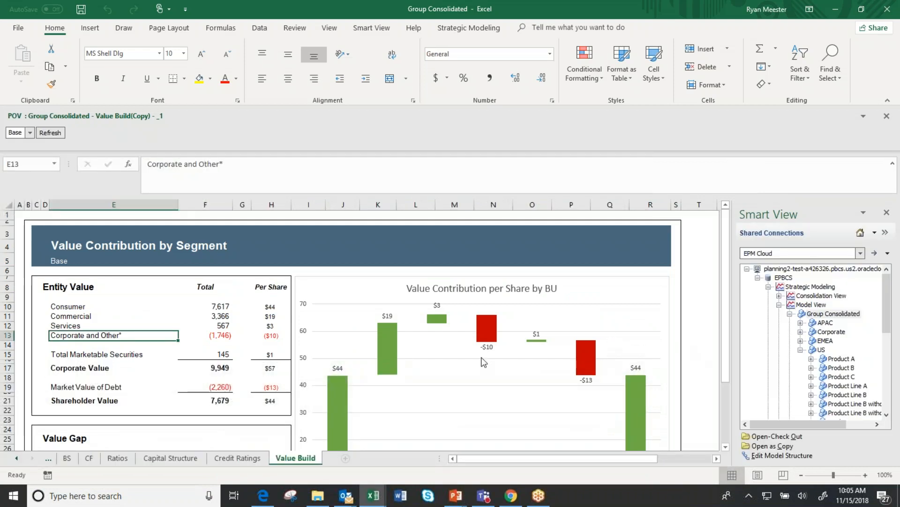
pyautogui.scroll(-1, 410, 341)
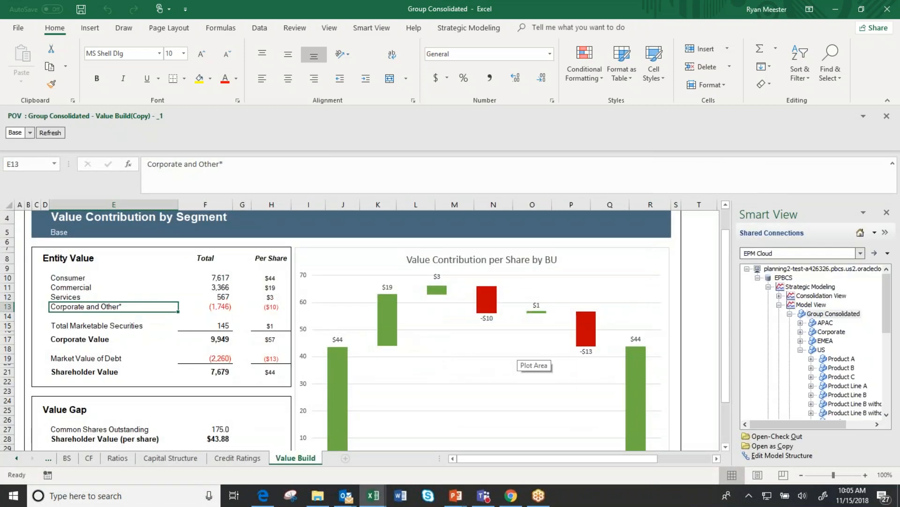
pyautogui.scroll(-1, 533, 359)
pyautogui.scroll(-2, 532, 359)
pyautogui.scroll(3, 535, 361)
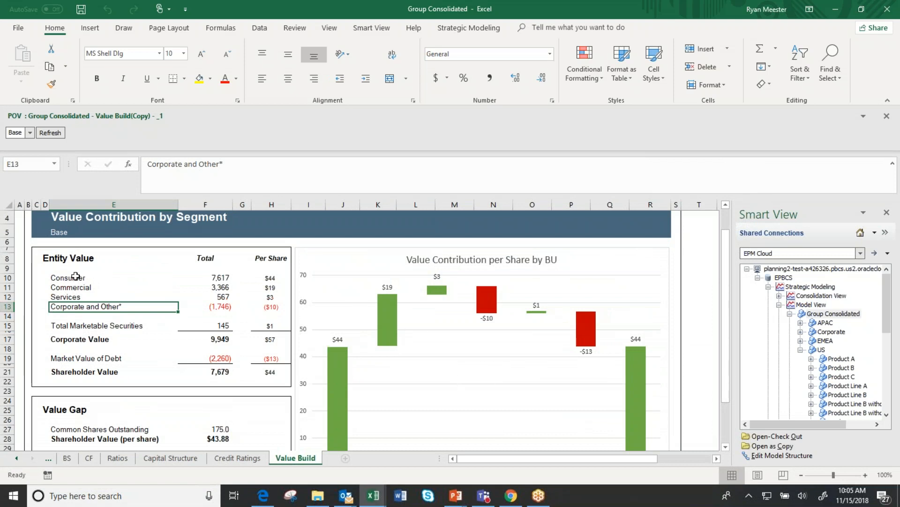
pyautogui.moveTo(75, 276); pyautogui.dragTo(73, 308)
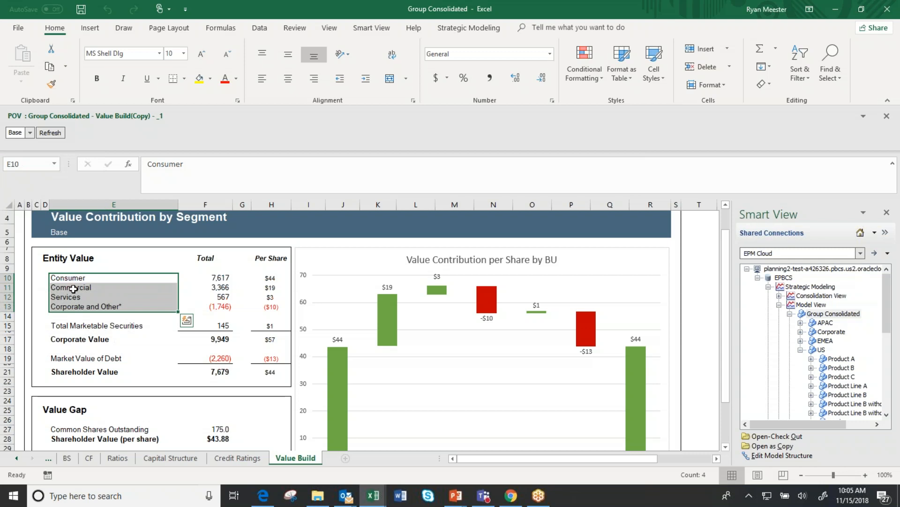
pyautogui.click(81, 298)
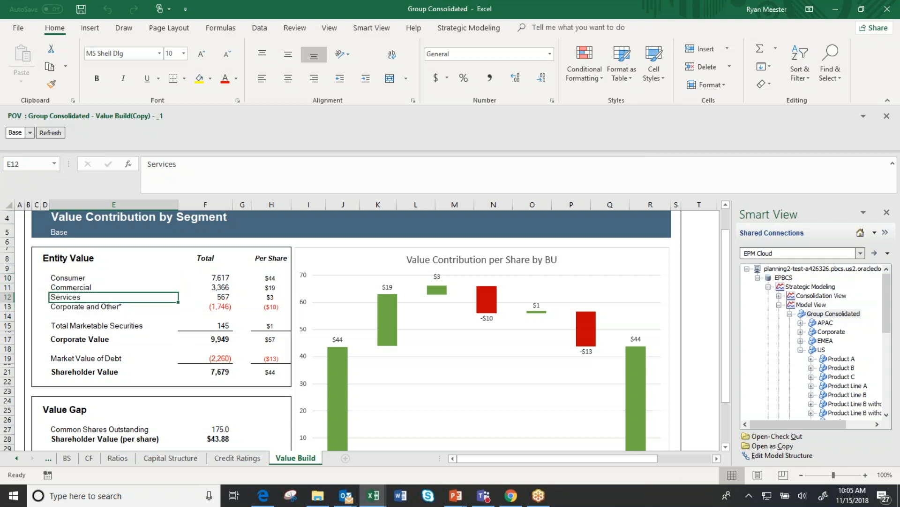
pyautogui.scroll(-1, 380, 347)
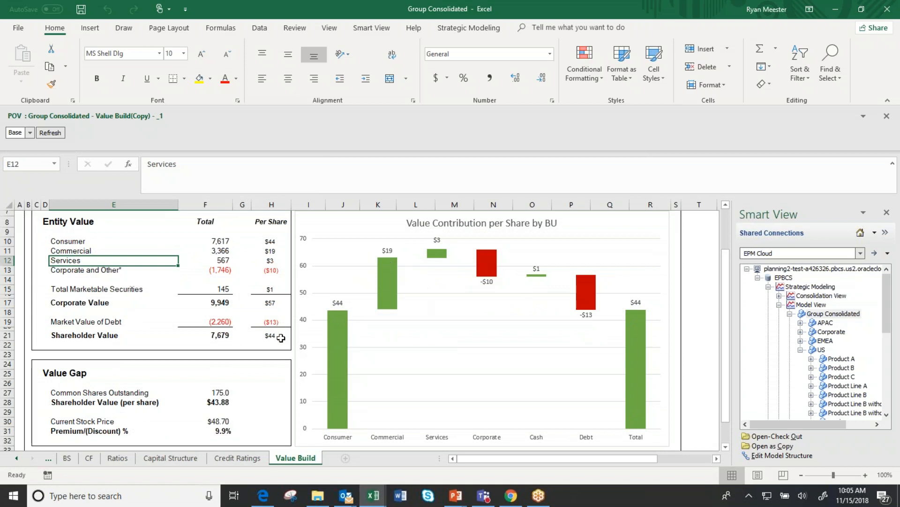
pyautogui.scroll(1, 386, 341)
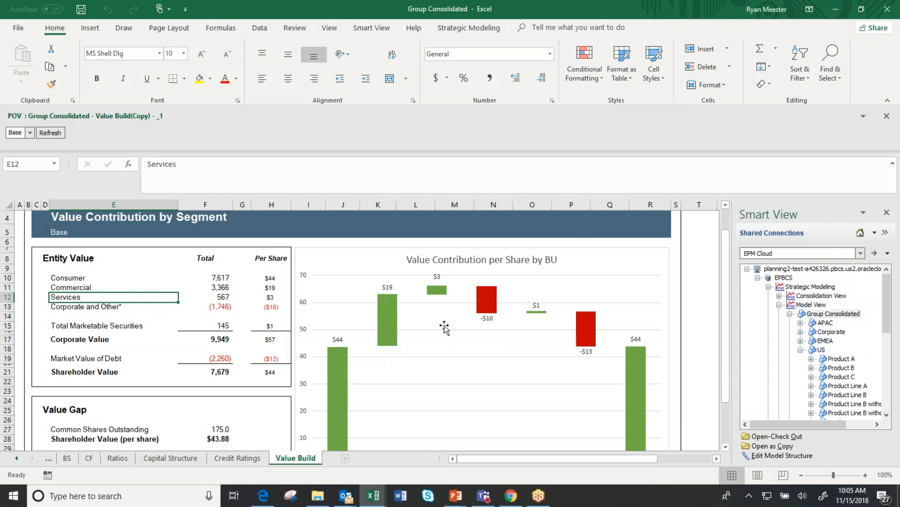
pyautogui.scroll(-1, 334, 270)
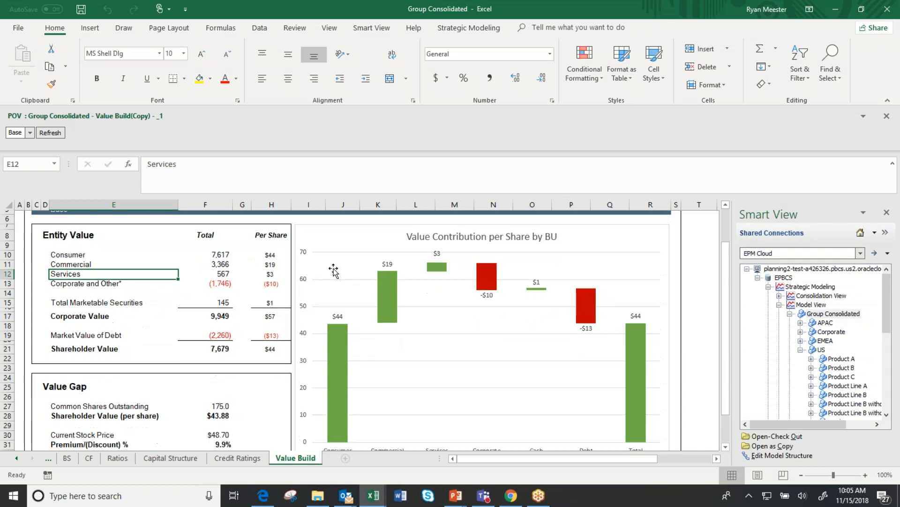
pyautogui.scroll(2, 334, 270)
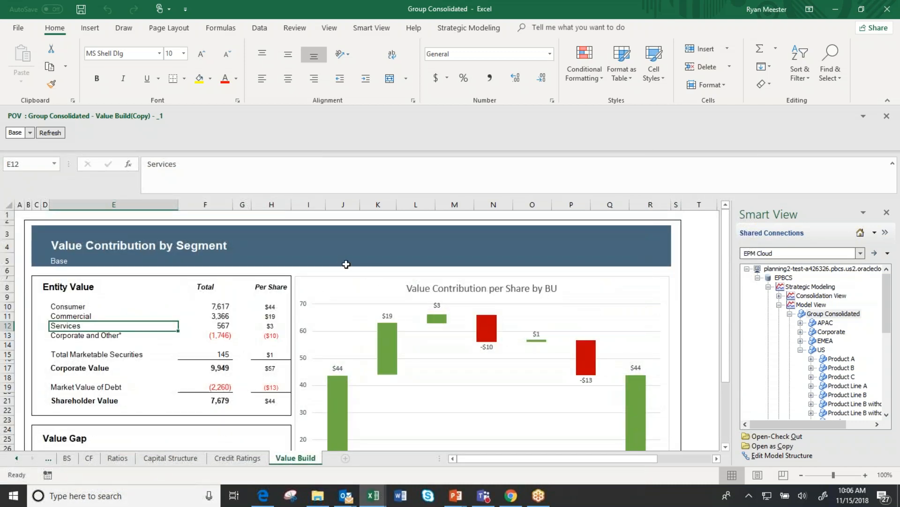
pyautogui.scroll(-1, 374, 225)
# Step: Examine the Credit Ratings sheet's final average bond rating, grade and earnings protection ratios such as EBITDA Margin across 2016 to 2021
pyautogui.click(237, 457)
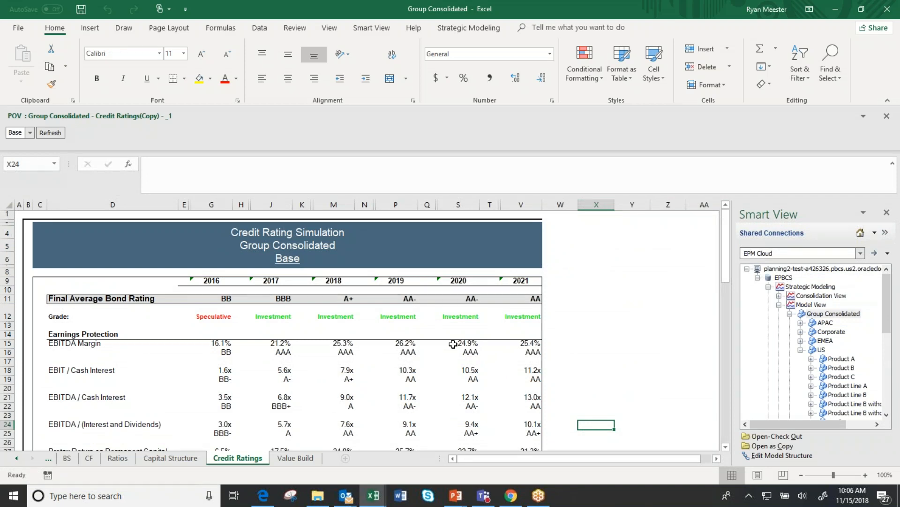
pyautogui.click(595, 314)
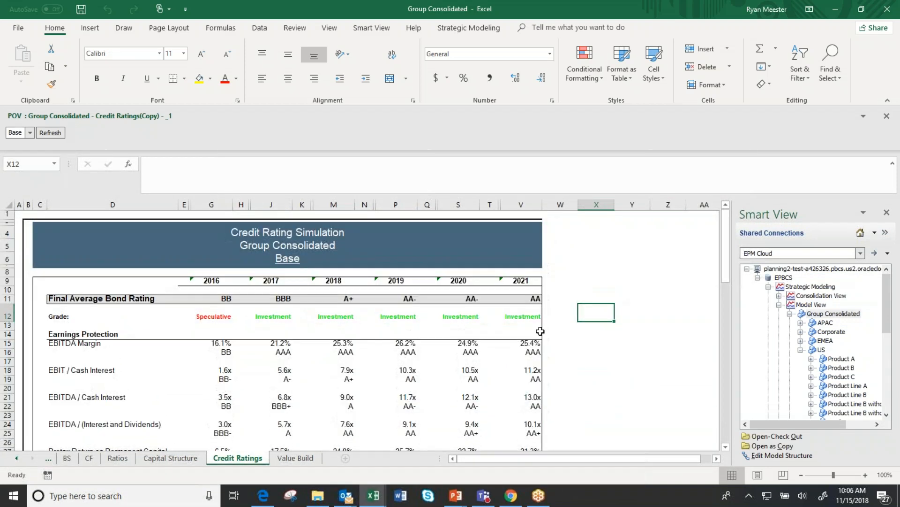
pyautogui.click(529, 327)
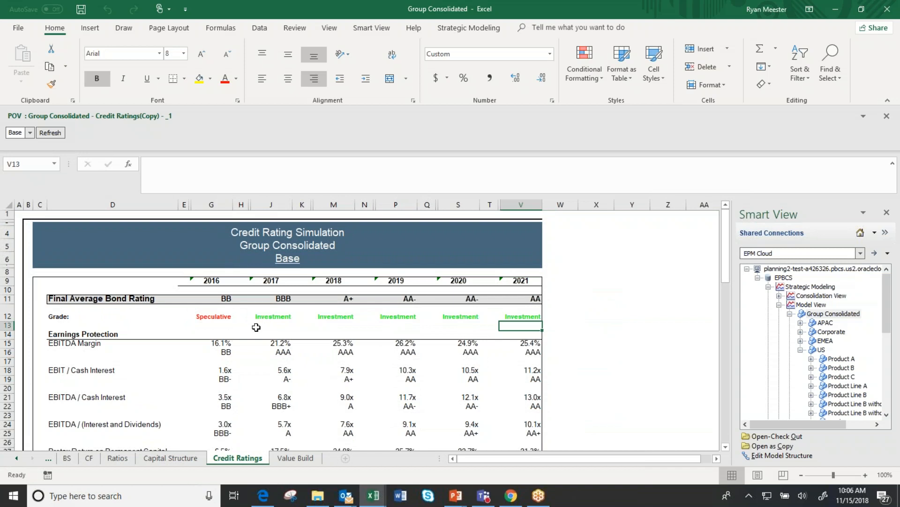
pyautogui.click(257, 327)
pyautogui.scroll(-2, 300, 329)
pyautogui.scroll(2, 294, 331)
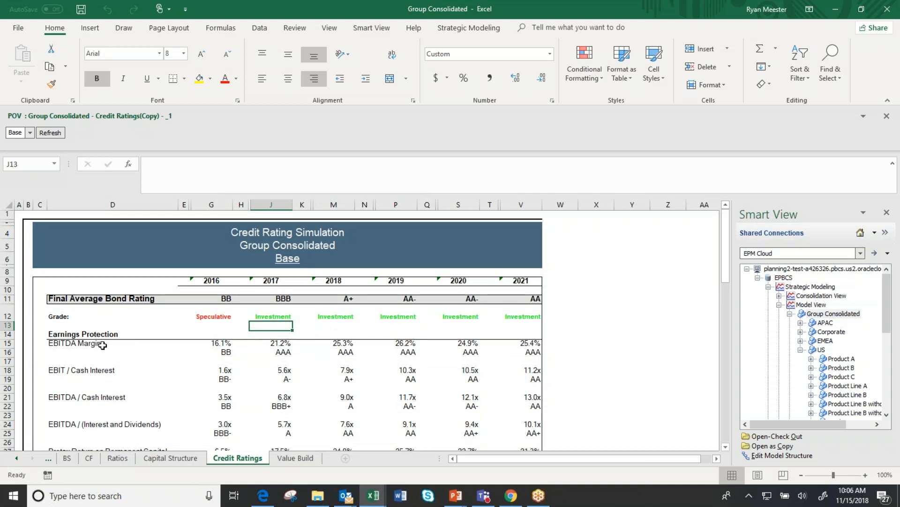
pyautogui.click(78, 346)
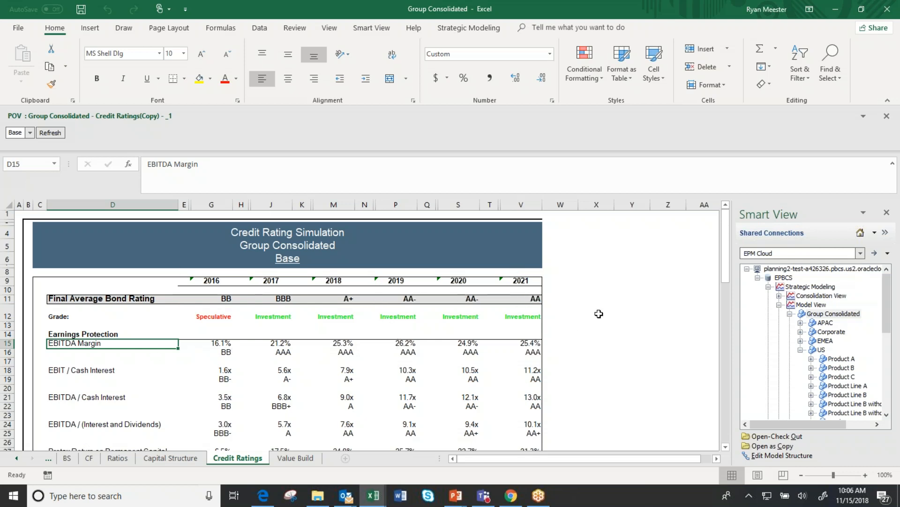
pyautogui.click(356, 353)
pyautogui.scroll(-1, 581, 356)
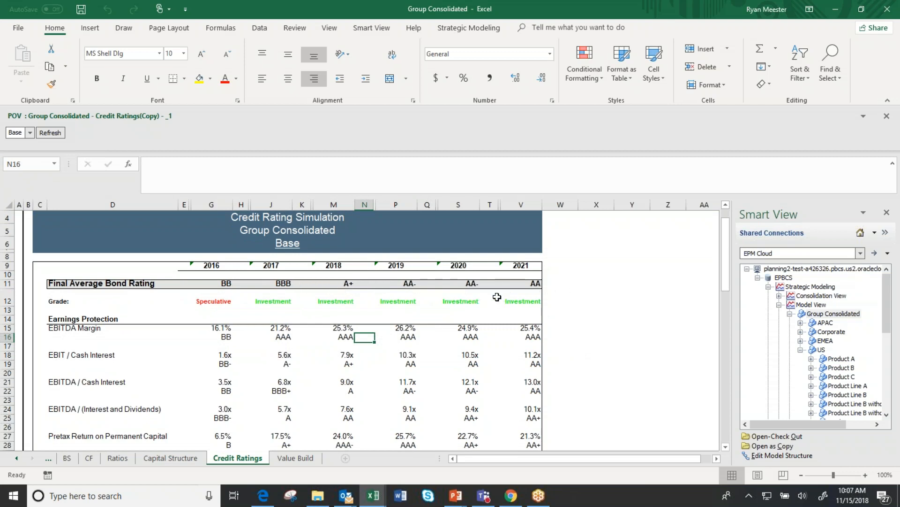
# Step: Review the Capital Structure sheet's cash balances, short-term debt, senior notes and subordinated debt by year
pyautogui.click(170, 458)
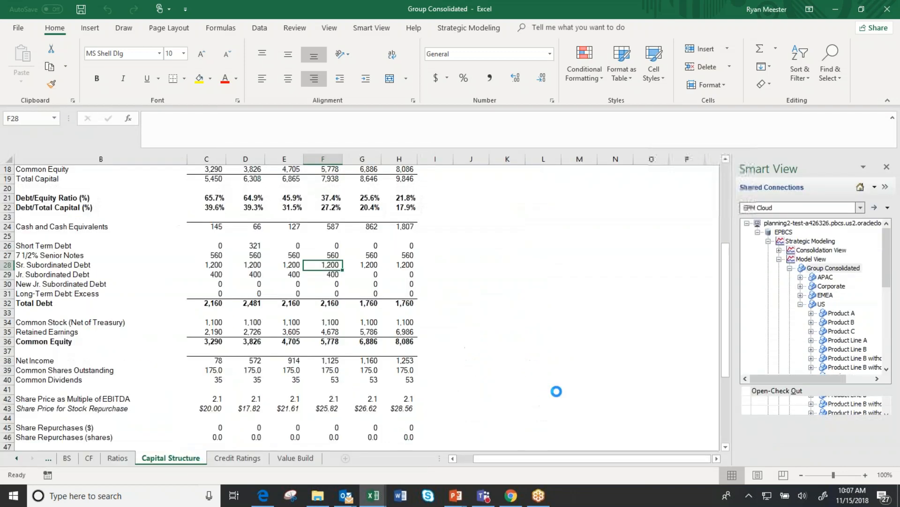
pyautogui.click(327, 294)
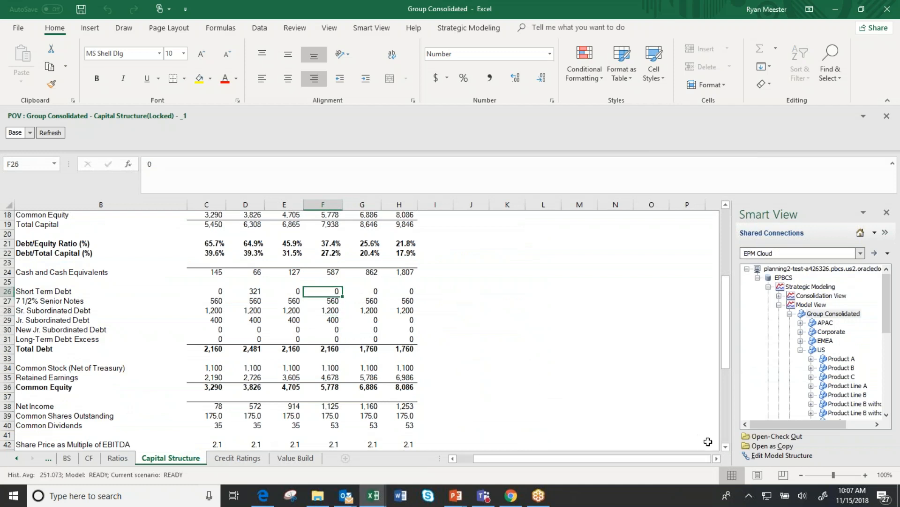
pyautogui.scroll(-2, 726, 447)
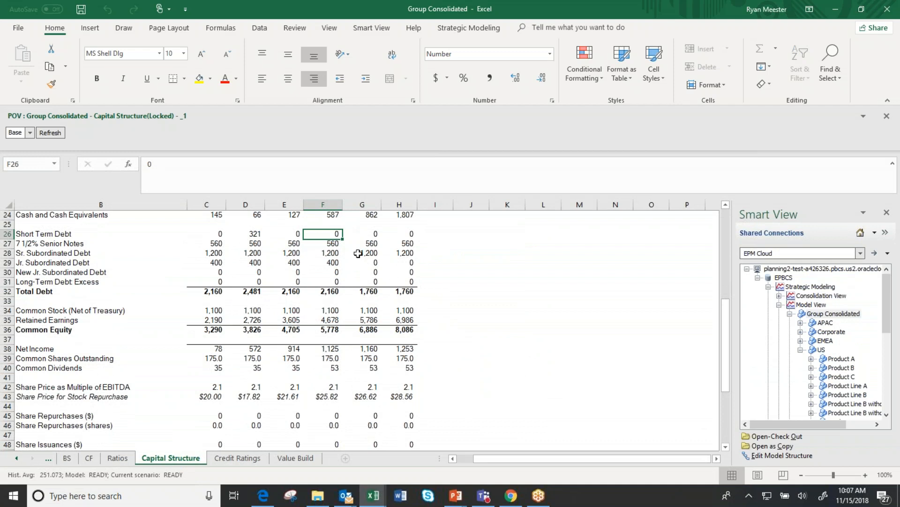
pyautogui.press('Down')
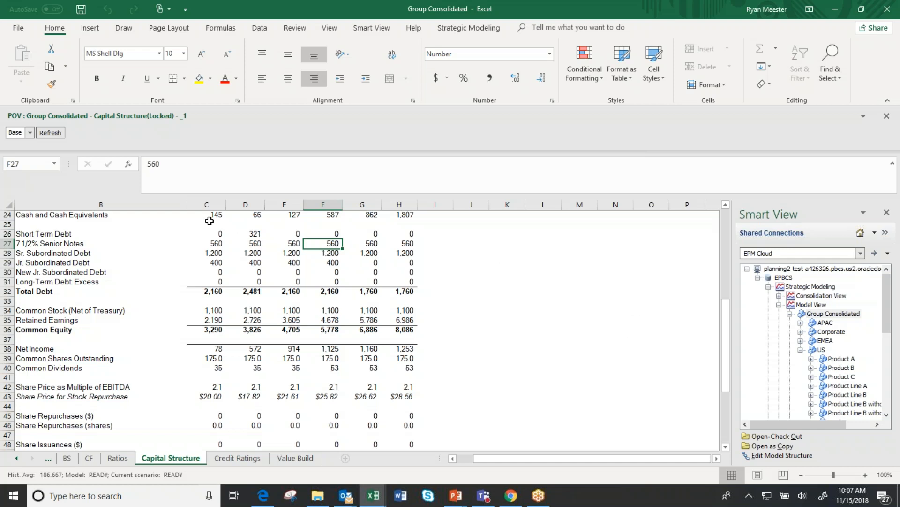
pyautogui.click(247, 215)
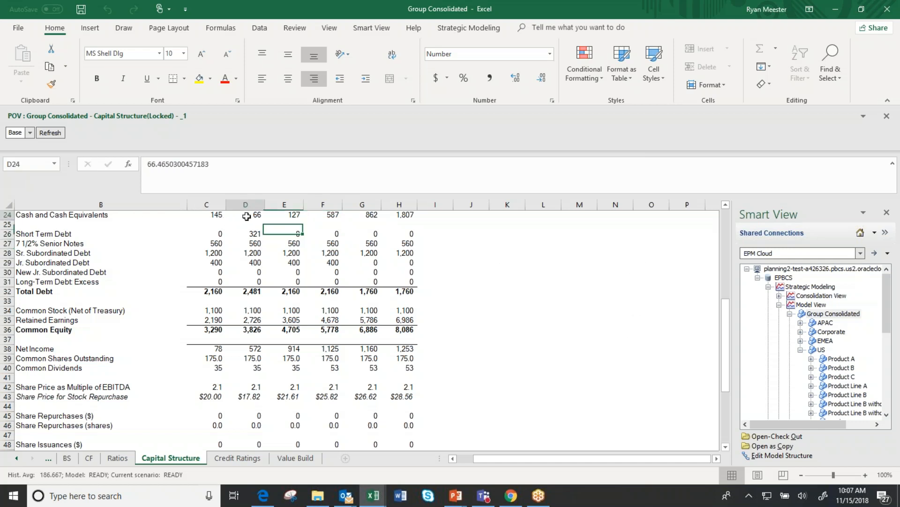
pyautogui.click(282, 216)
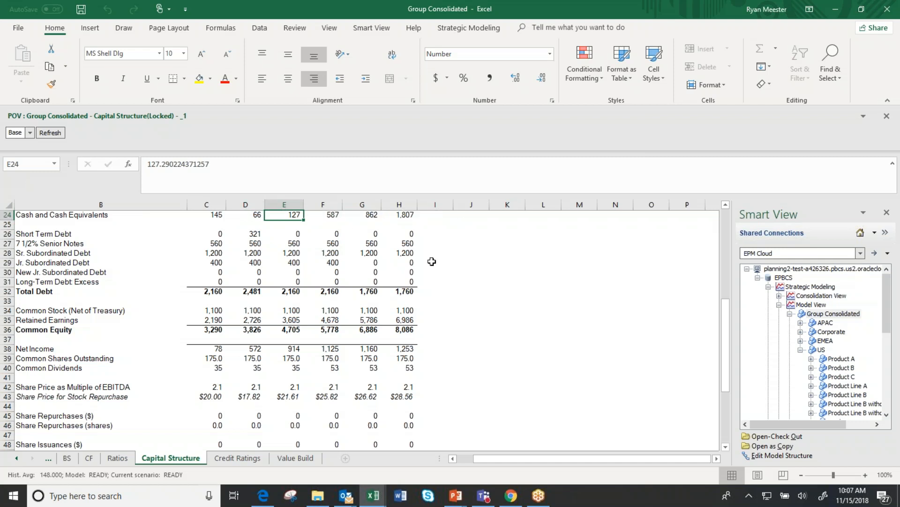
pyautogui.moveTo(329, 241); pyautogui.dragTo(408, 253)
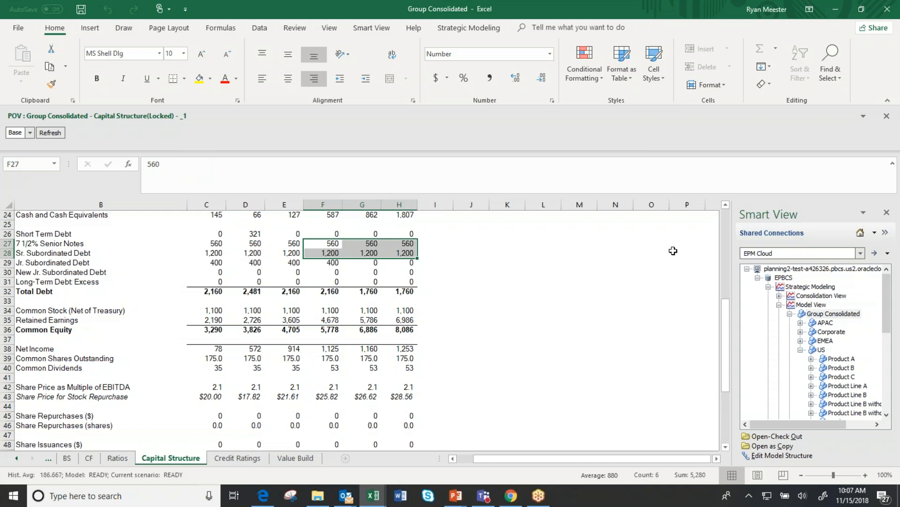
pyautogui.click(341, 264)
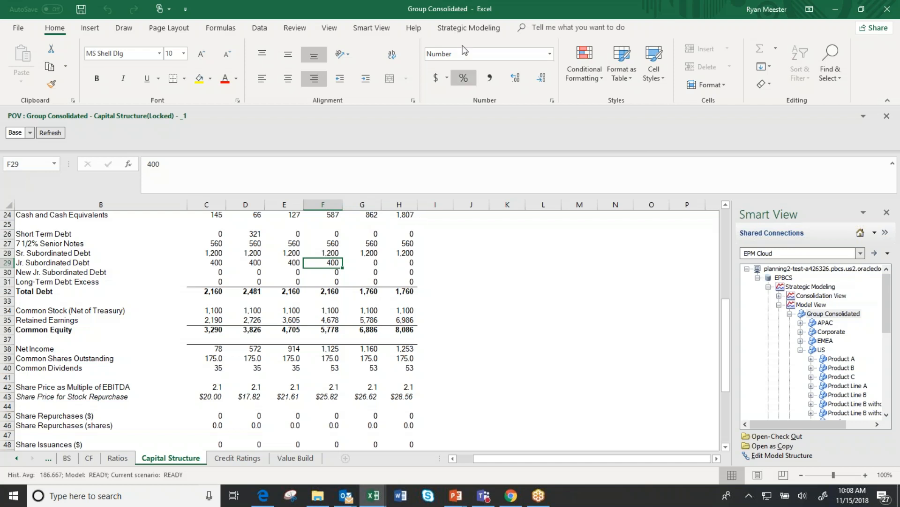
# Step: In the standard funding options, apply cash surplus to 7 1/2% Senior Notes as second priority, right after Short Term Debt, and accept
pyautogui.click(472, 35)
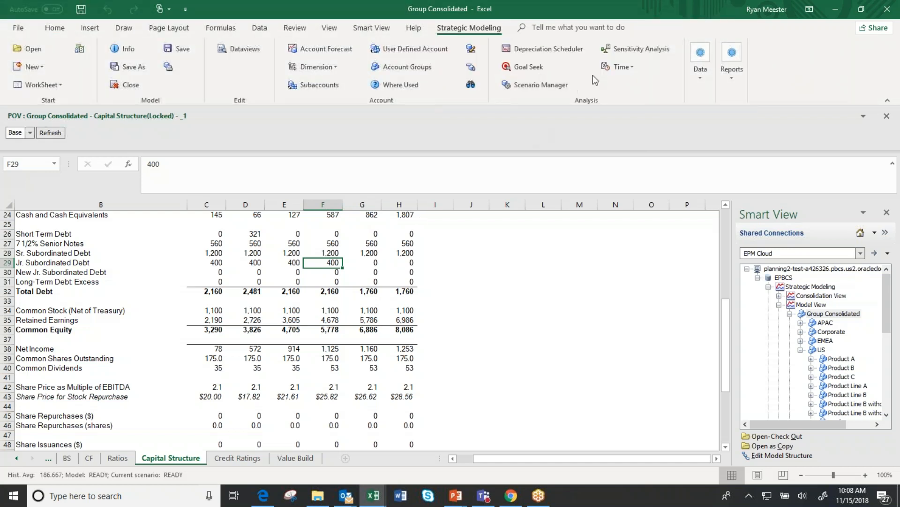
pyautogui.click(696, 72)
pyautogui.click(682, 201)
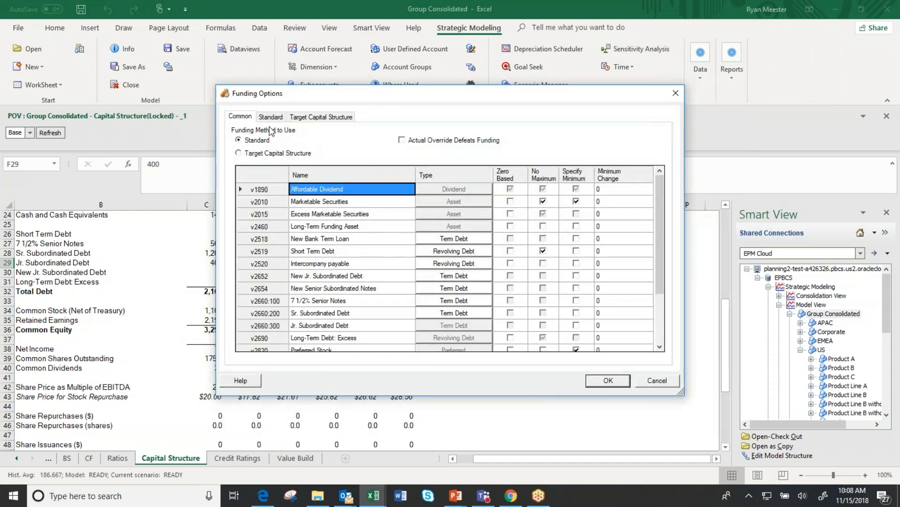
pyautogui.click(271, 117)
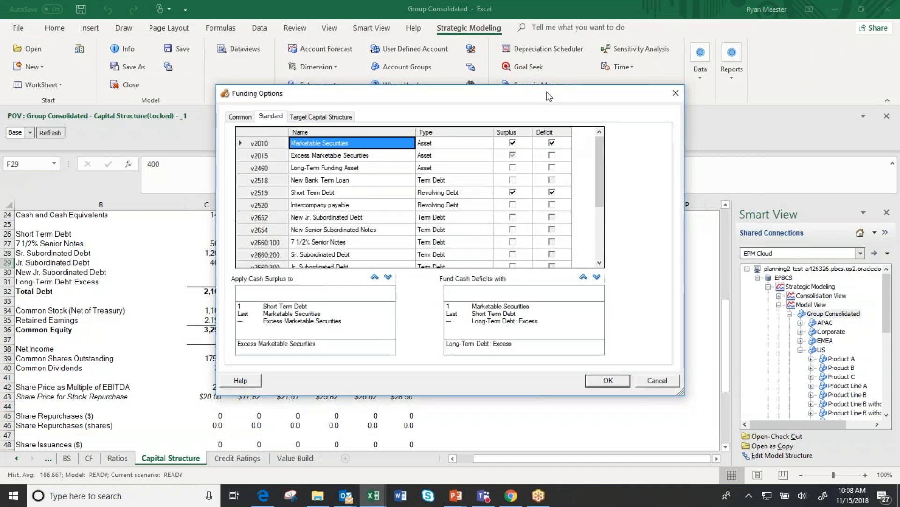
pyautogui.moveTo(468, 96); pyautogui.dragTo(555, 71)
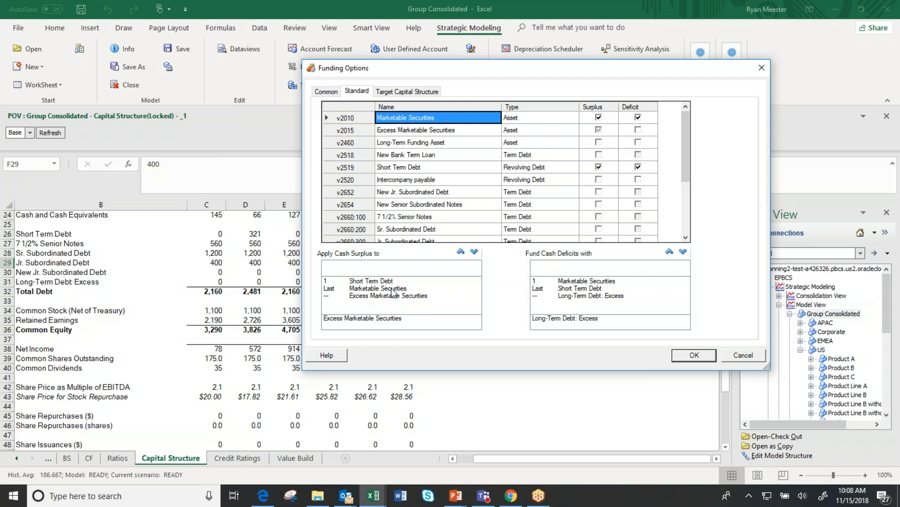
pyautogui.click(599, 216)
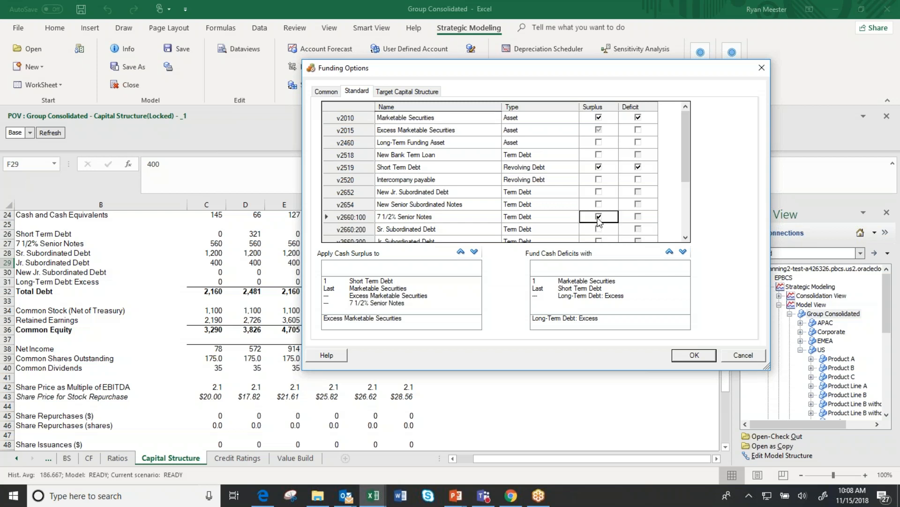
pyautogui.click(382, 303)
pyautogui.moveTo(382, 291); pyautogui.dragTo(381, 289)
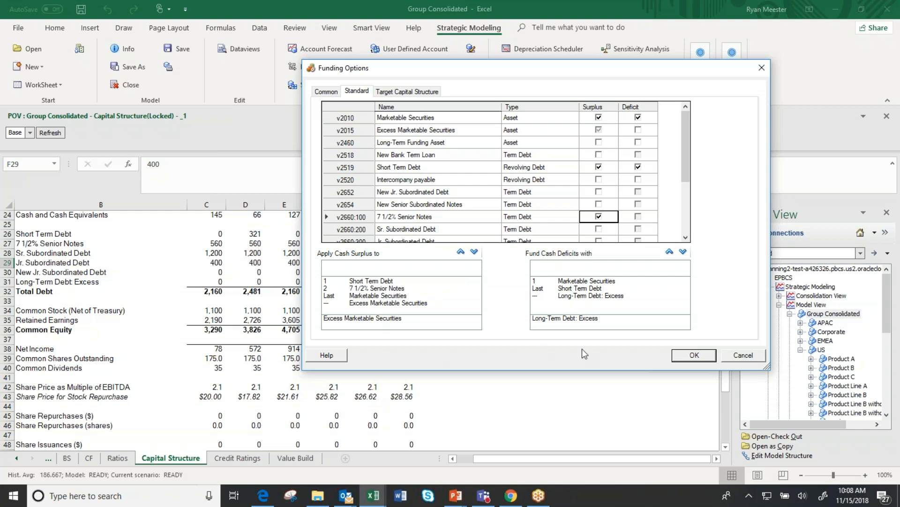
pyautogui.click(686, 356)
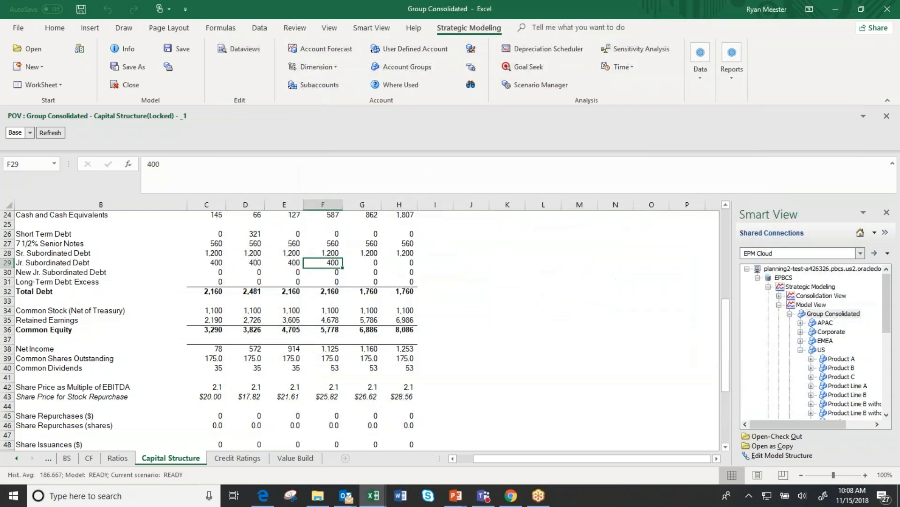
# Step: Recalculate the Group Consolidated model with the changed funding options
pyautogui.click(696, 84)
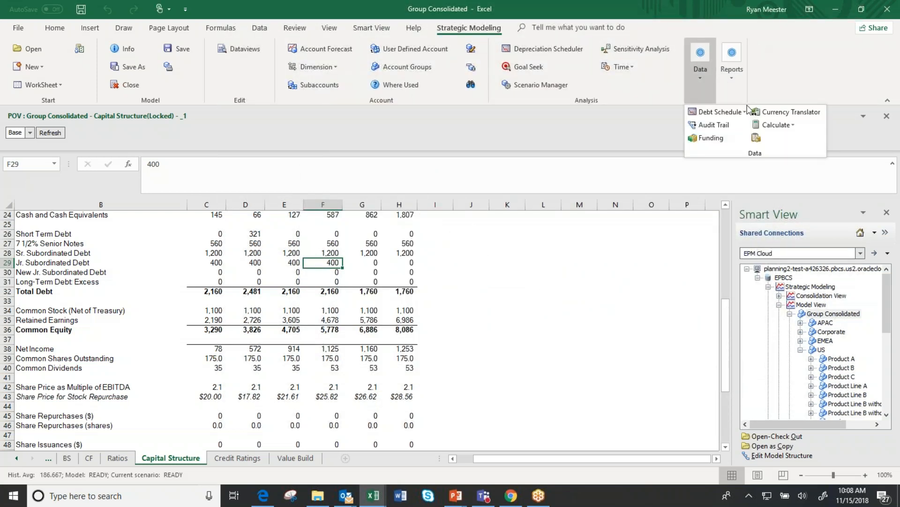
pyautogui.click(763, 127)
pyautogui.click(776, 139)
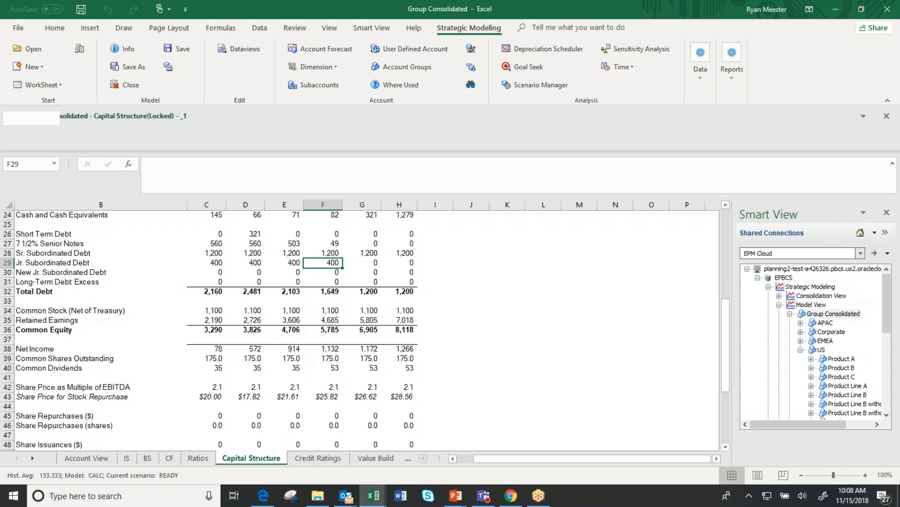
# Step: Check the recalculated cash, 7 1/2% Senior Notes balances and debt ratios on the Capital Structure sheet
pyautogui.click(314, 215)
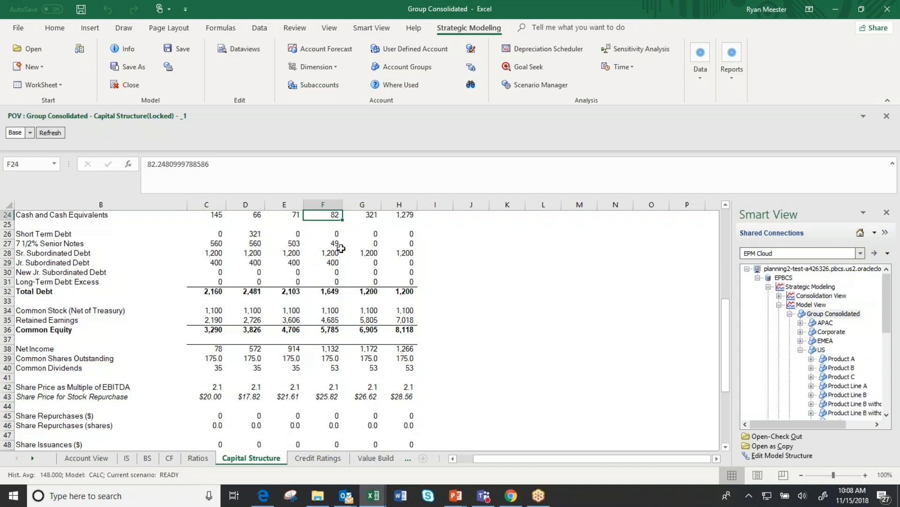
pyautogui.click(327, 244)
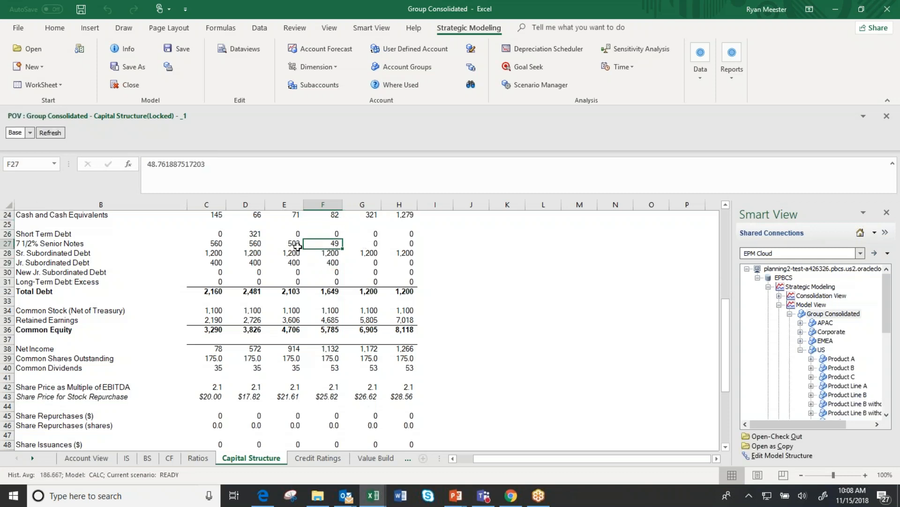
pyautogui.scroll(1, 337, 225)
pyautogui.scroll(2, 337, 254)
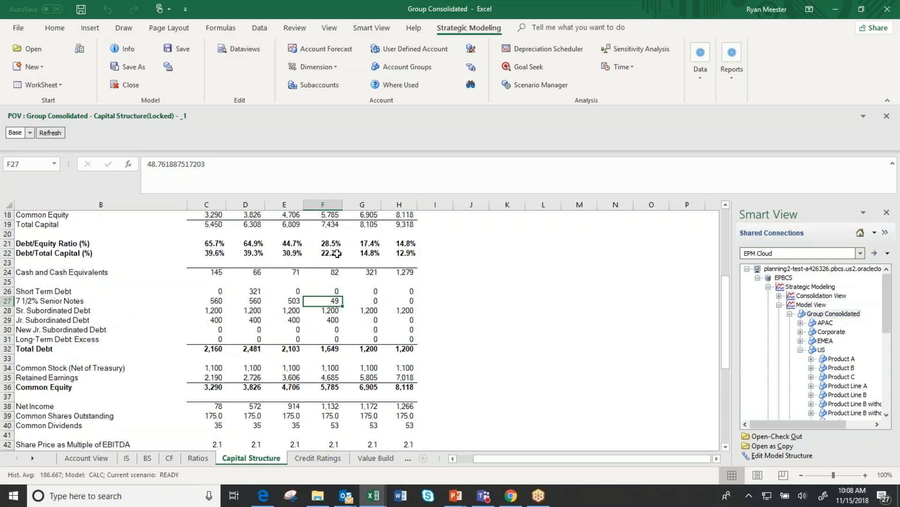
pyautogui.scroll(-3, 356, 262)
pyautogui.click(366, 243)
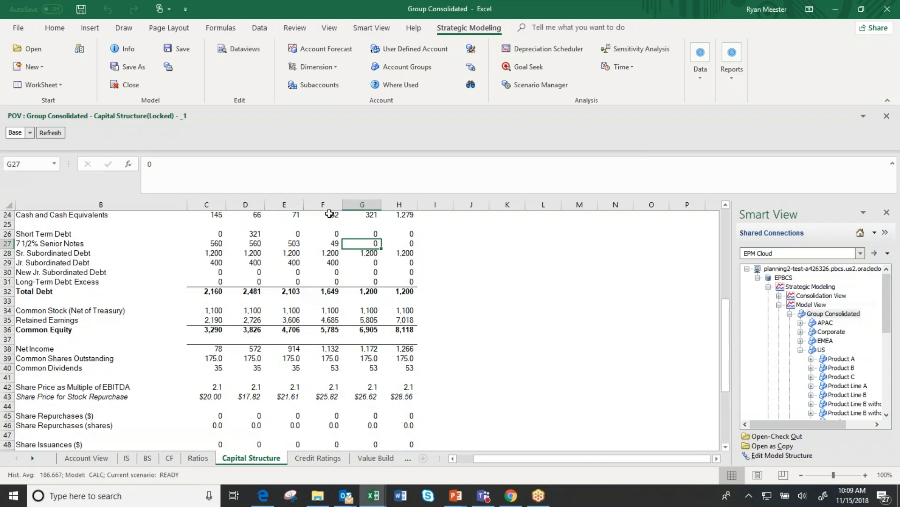
pyautogui.click(330, 214)
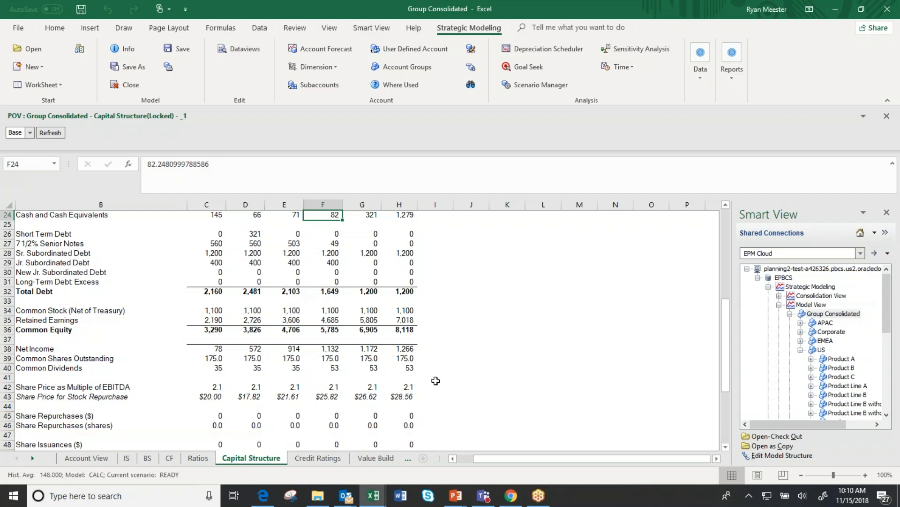
# Step: Switch to the running PowerPoint slide show and advance to the Summary Strategic Modeling Value Props slide
pyautogui.click(457, 496)
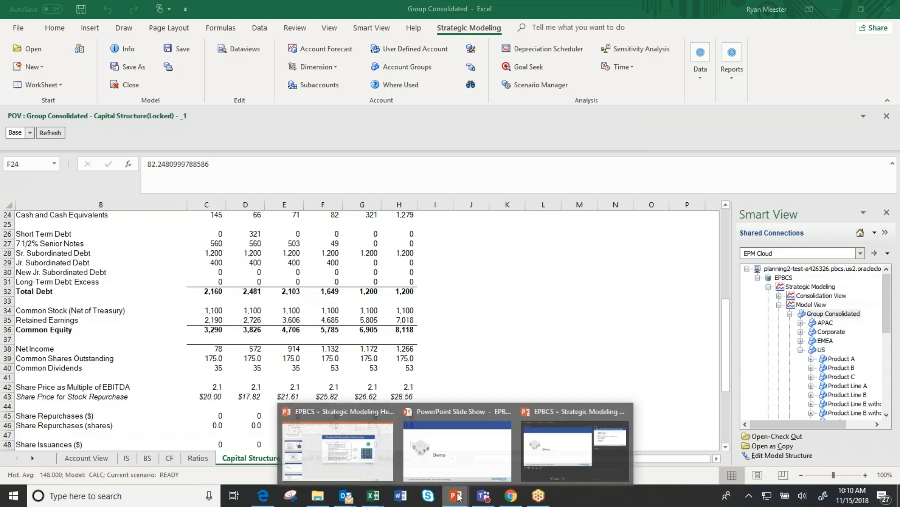
pyautogui.click(495, 445)
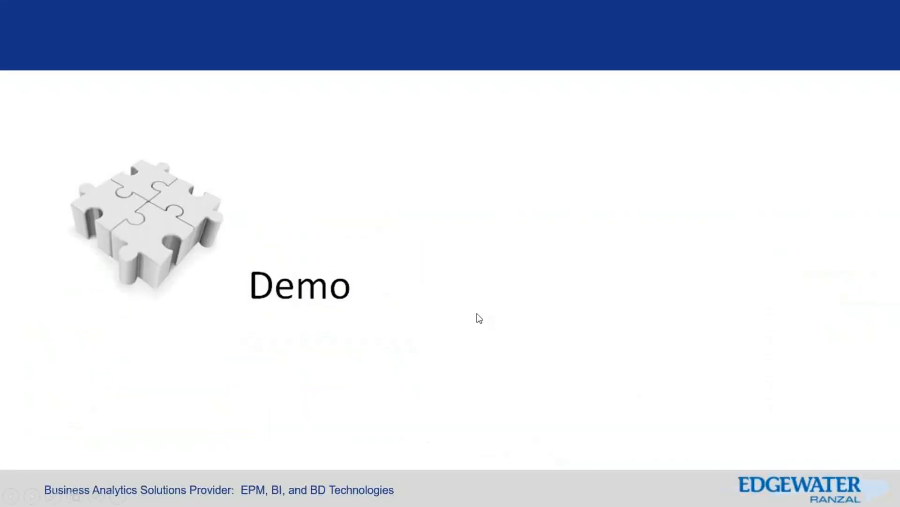
pyautogui.click(479, 318)
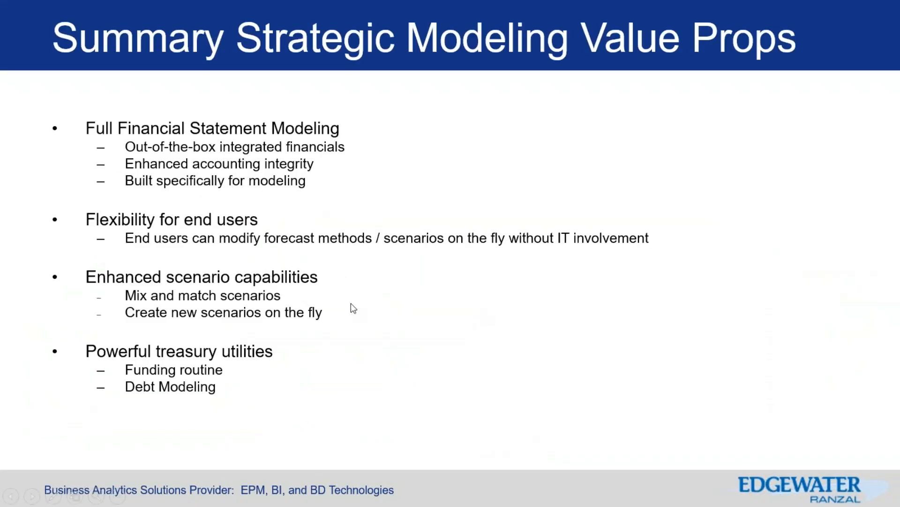
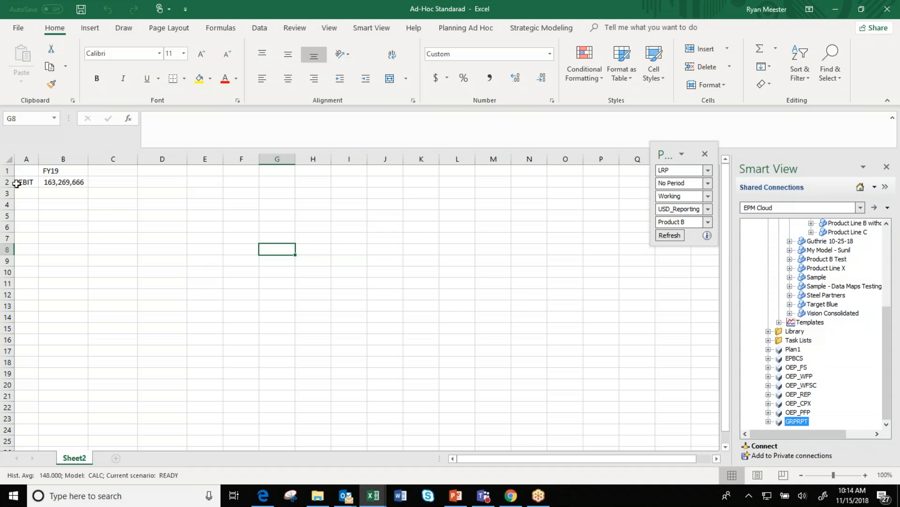
# Step: Refresh the Product B ad hoc grid and zoom in on EBIT to expand its component accounts
pyautogui.doubleClick(23, 183)
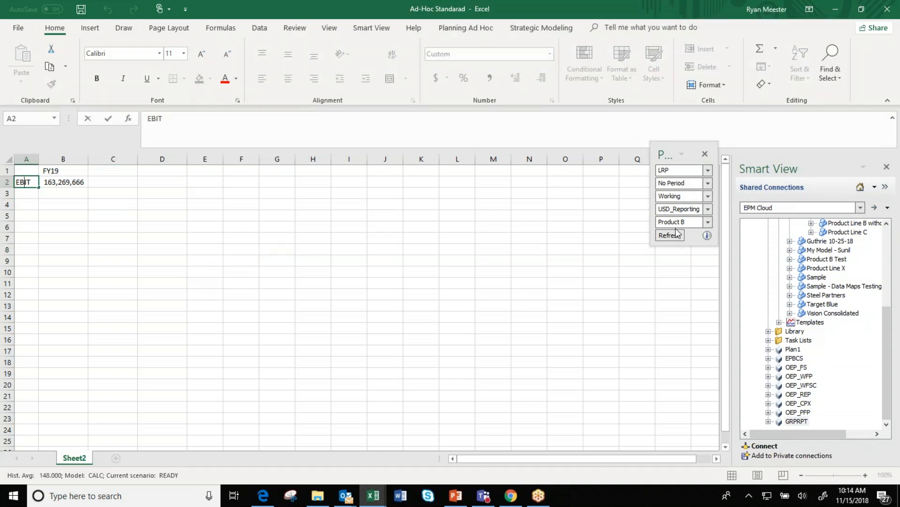
pyautogui.click(459, 215)
pyautogui.click(670, 235)
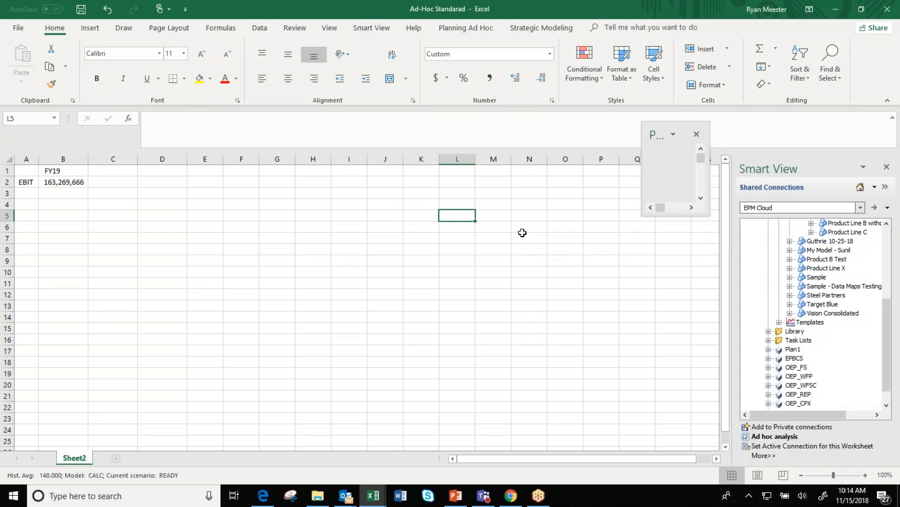
pyautogui.doubleClick(26, 181)
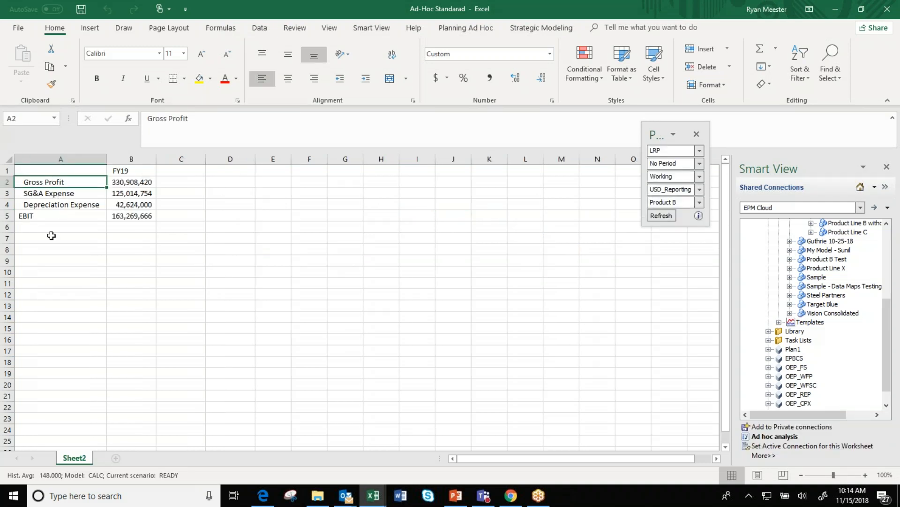
# Step: Zoom in on Gross Profit and Net Operating Revenues, and pivot Scenario into the ad hoc grid's columns as Upside, LRP and Downside for FY19
pyautogui.doubleClick(55, 182)
pyautogui.doubleClick(67, 183)
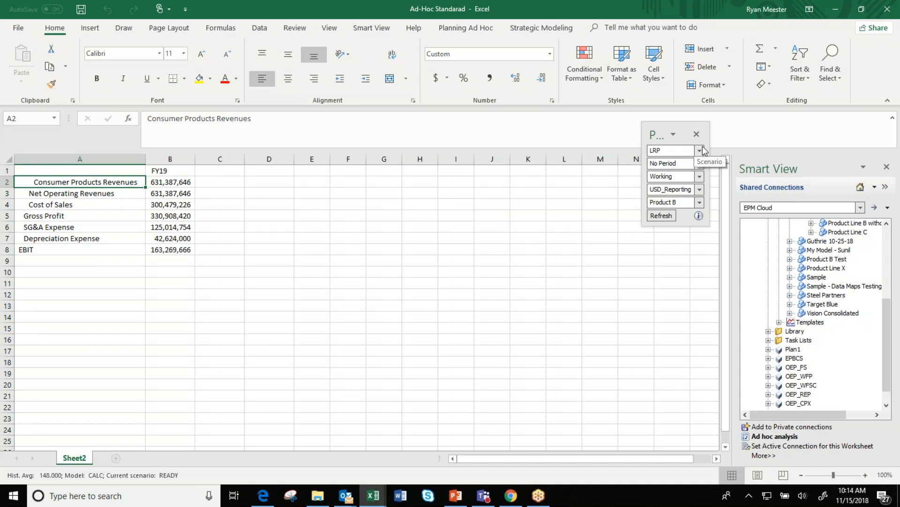
pyautogui.moveTo(703, 150); pyautogui.dragTo(191, 171)
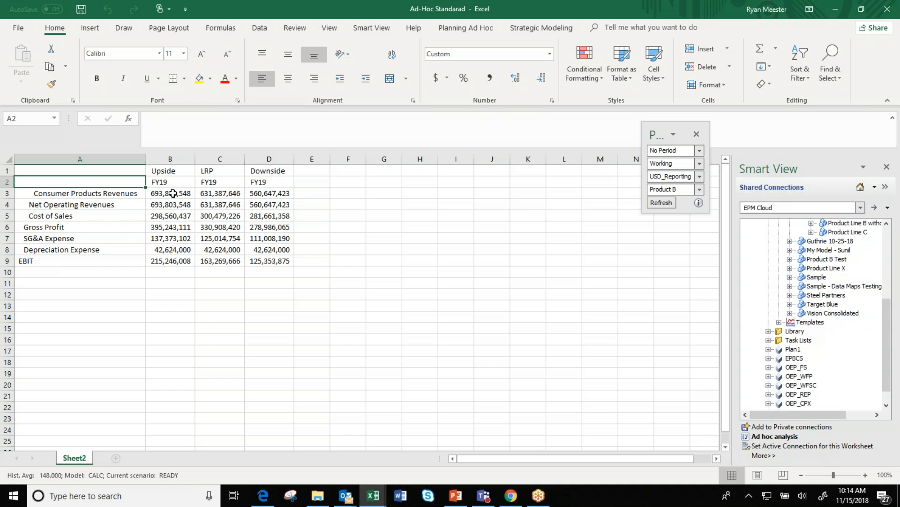
pyautogui.click(121, 196)
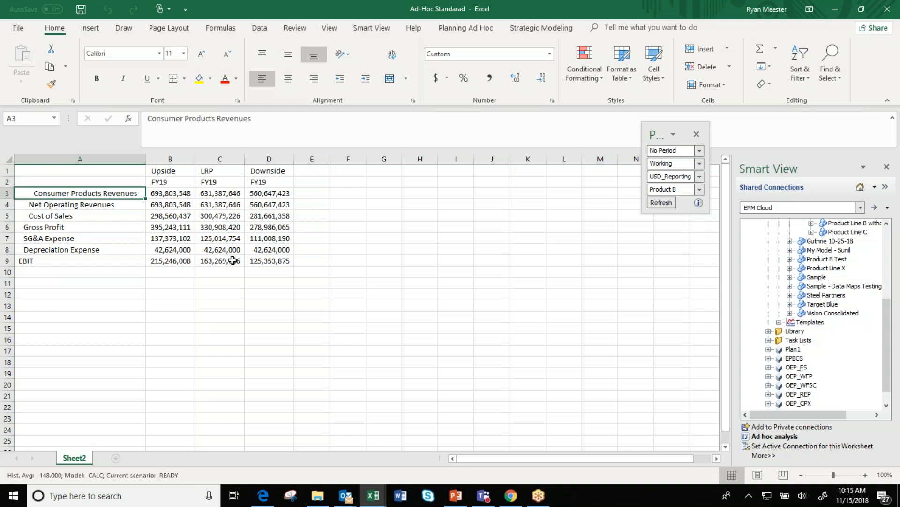
pyautogui.click(258, 261)
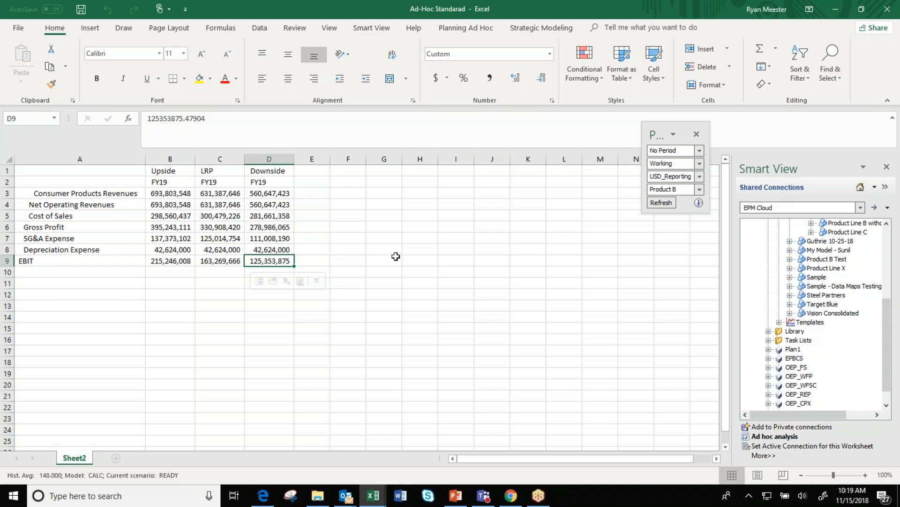
# Step: Review the Summary CF cash flow statement in the Product B workbook, and return to the Ad-Hoc Standarad grid
pyautogui.click(372, 495)
pyautogui.click(352, 454)
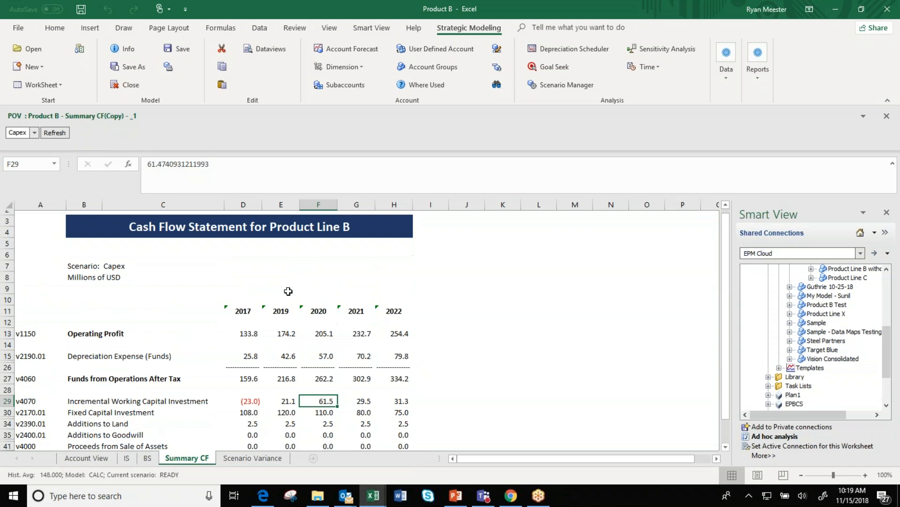
pyautogui.scroll(-3, 288, 287)
pyautogui.scroll(3, 273, 261)
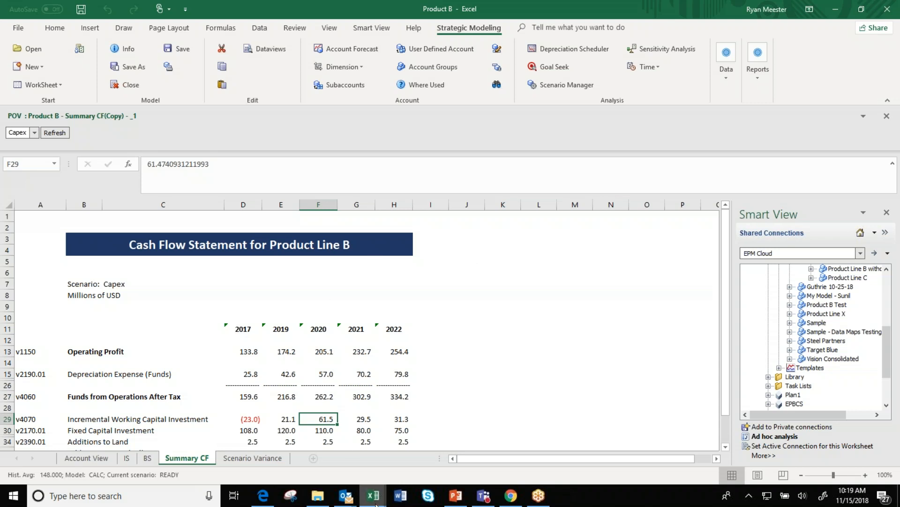
pyautogui.moveTo(373, 495)
pyautogui.click(473, 444)
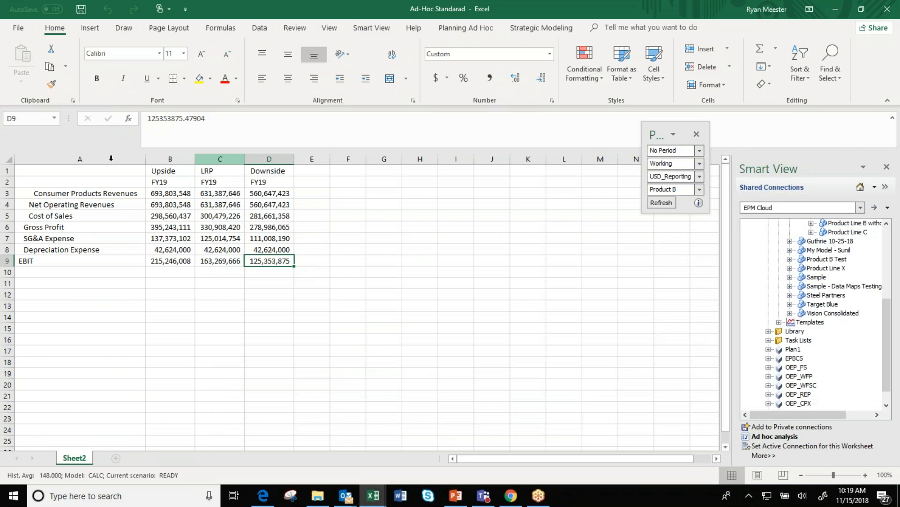
pyautogui.click(173, 196)
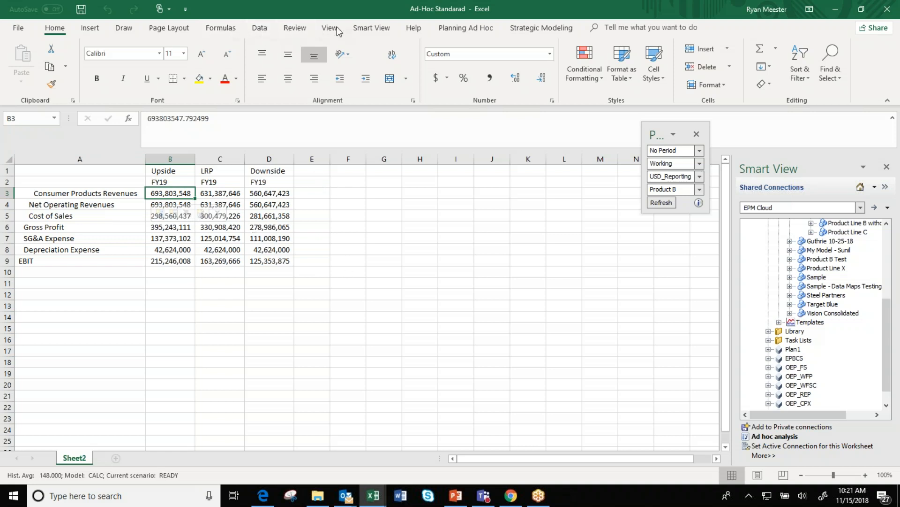
pyautogui.click(536, 31)
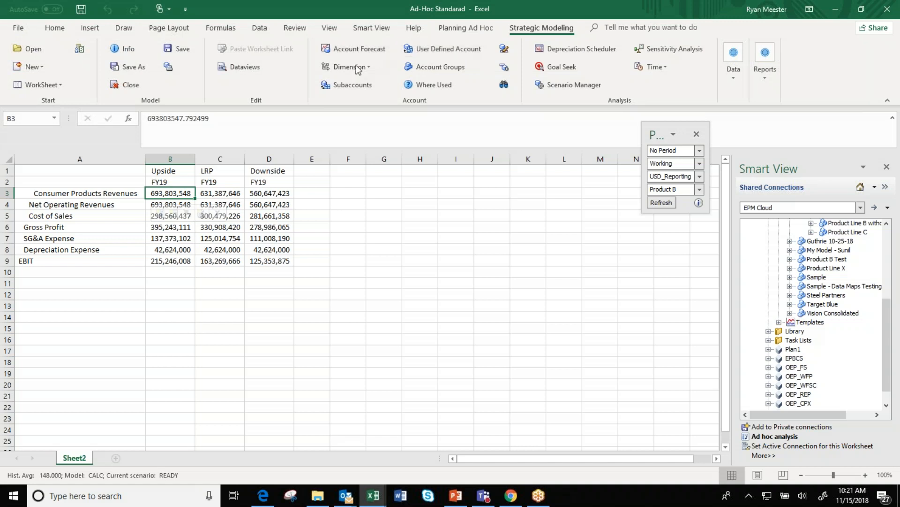
pyautogui.click(350, 67)
pyautogui.click(359, 83)
# Step: In the Product B workbook, add a dimension named Product in Dimension and Member Maintenance, and discard the change
pyautogui.click(374, 496)
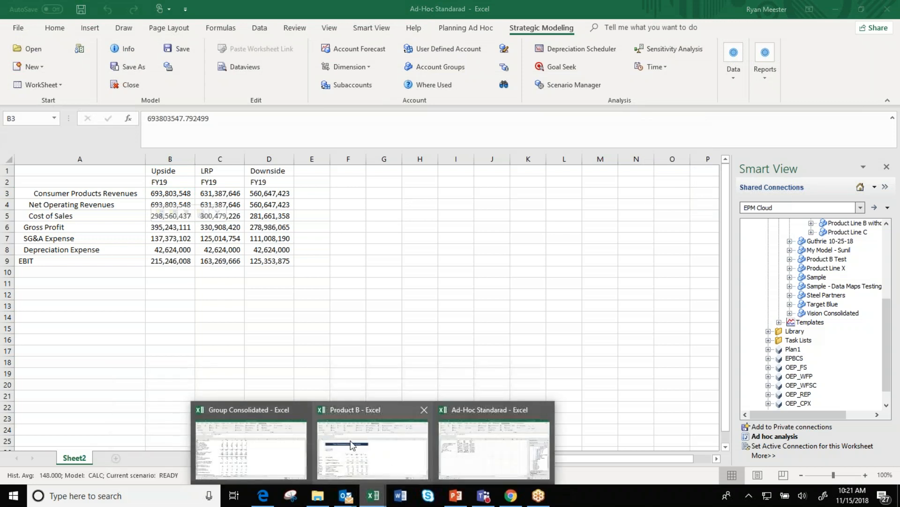
pyautogui.click(353, 444)
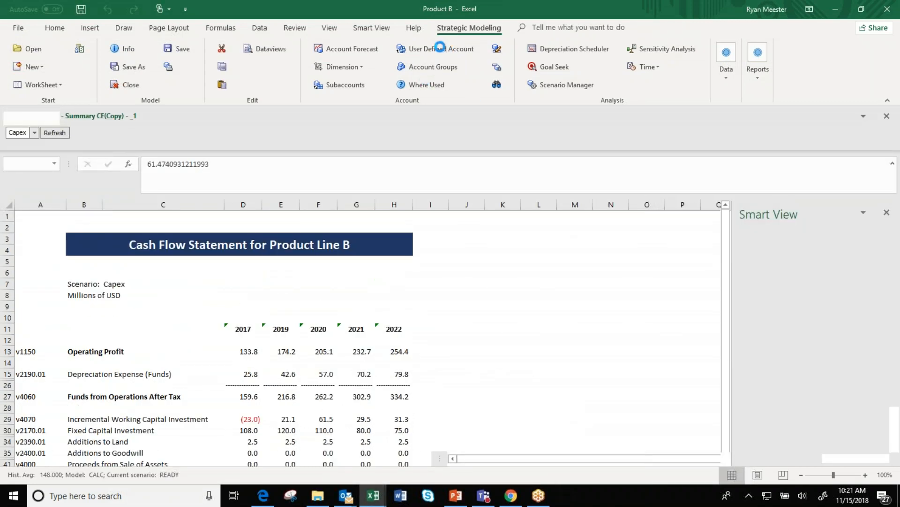
pyautogui.click(347, 68)
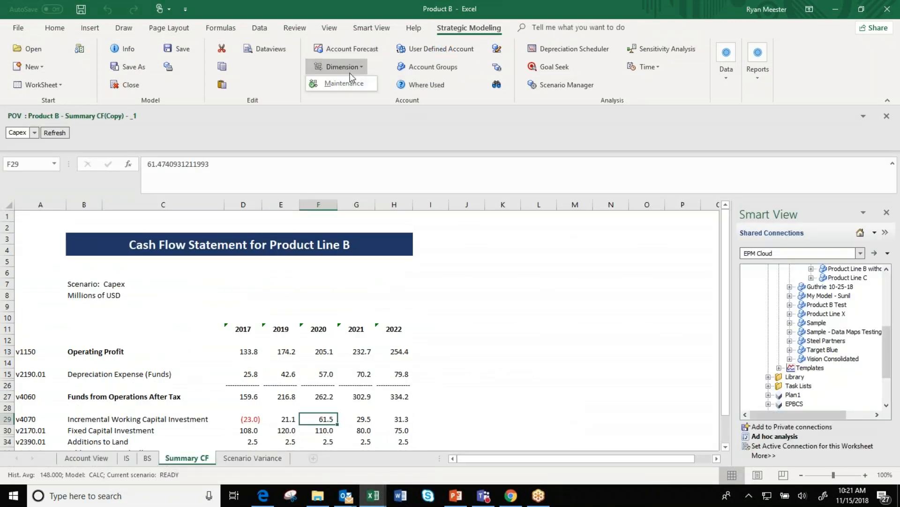
pyautogui.click(347, 83)
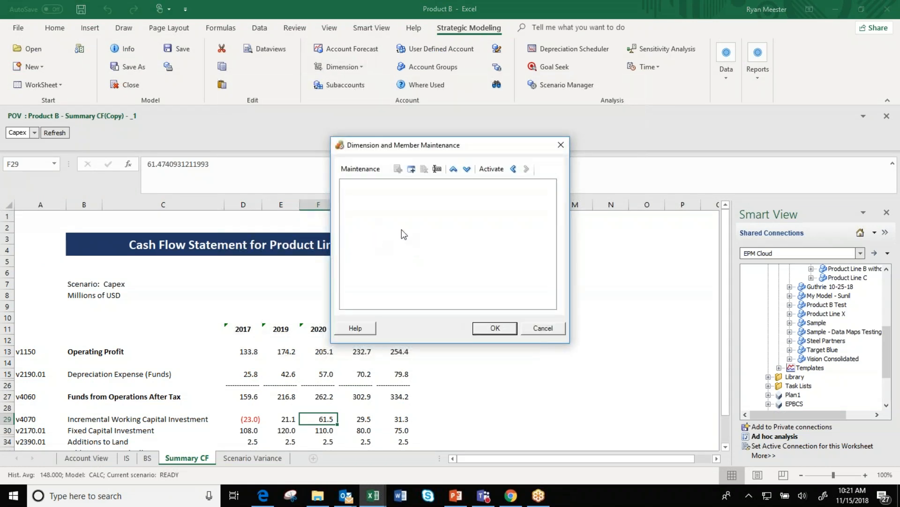
pyautogui.click(411, 170)
pyautogui.write('Product')
pyautogui.press('Return')
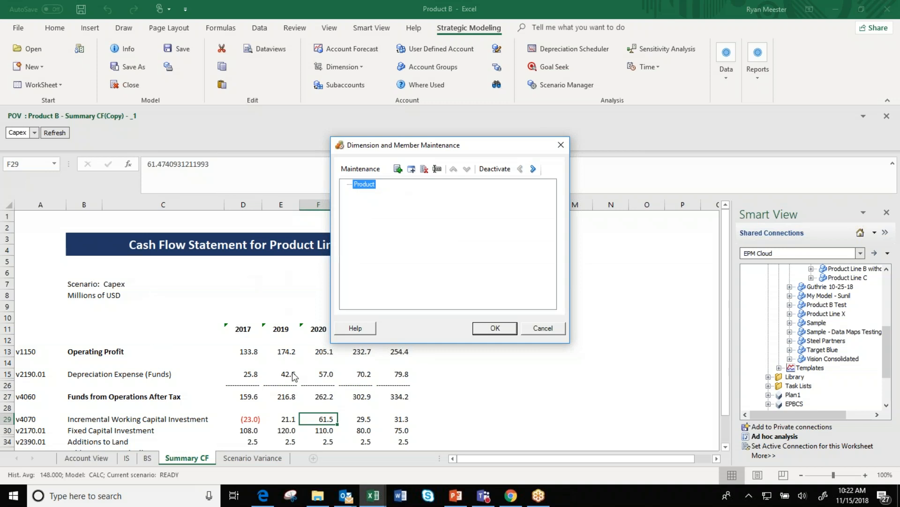
pyautogui.click(543, 328)
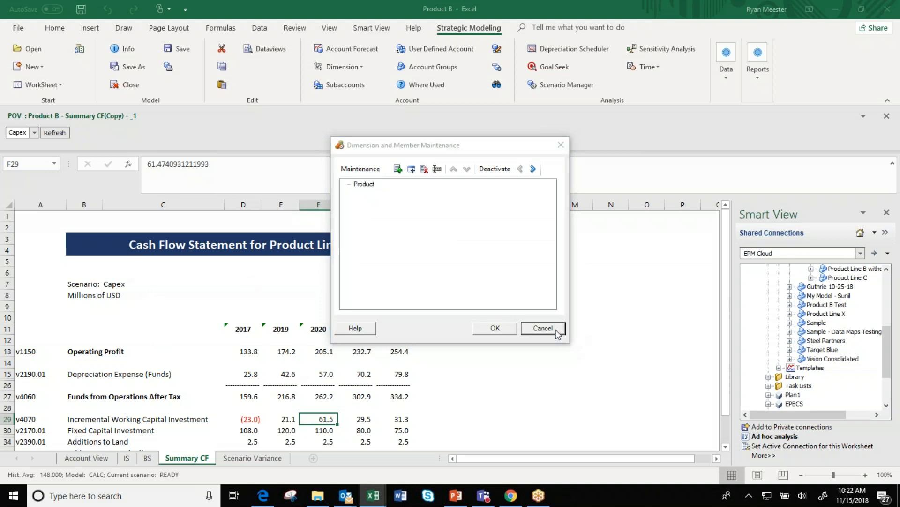
# Step: Switch from the Product B cash flow statement back to the Ad-Hoc Standarad workbook
pyautogui.click(381, 281)
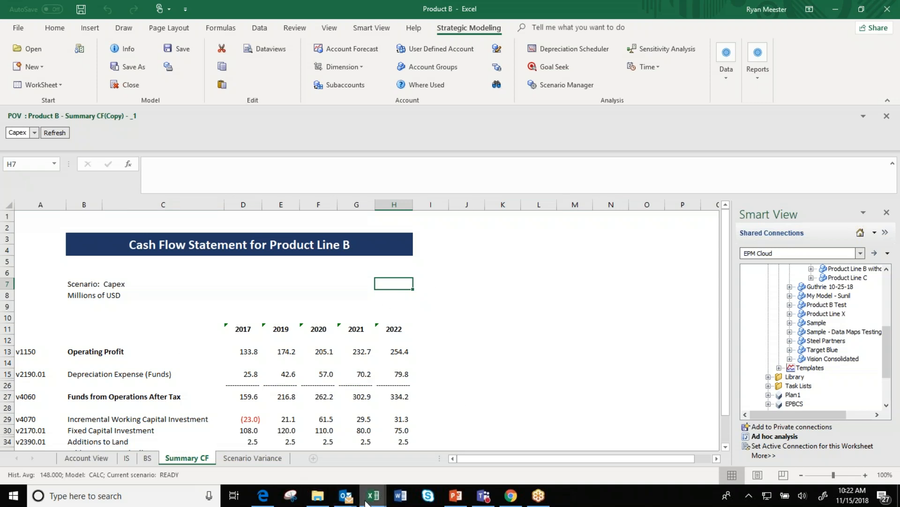
pyautogui.click(400, 490)
pyautogui.click(466, 454)
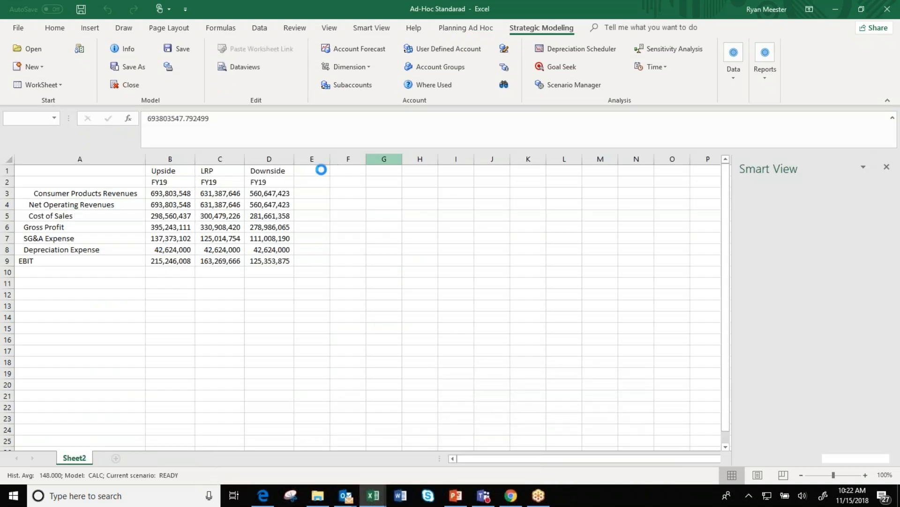